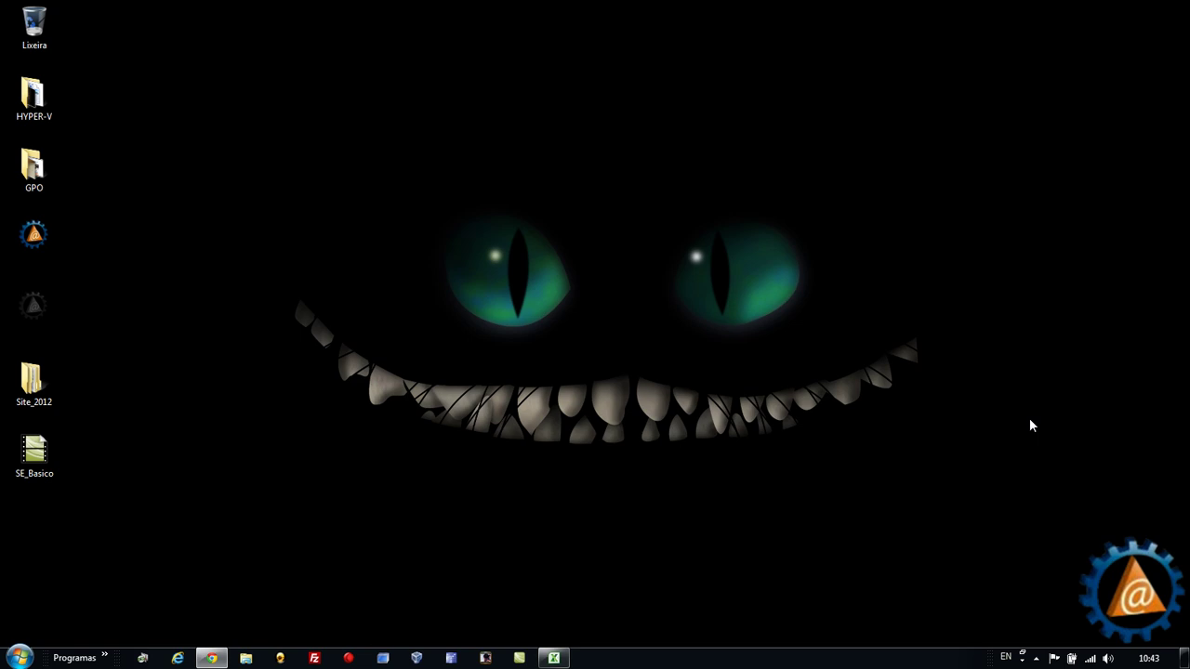
- Switch to the Aula_SE_R2 workbook in Excel and select the empty cell J2
{"action": "left_click", "coordinate": [553, 659]}
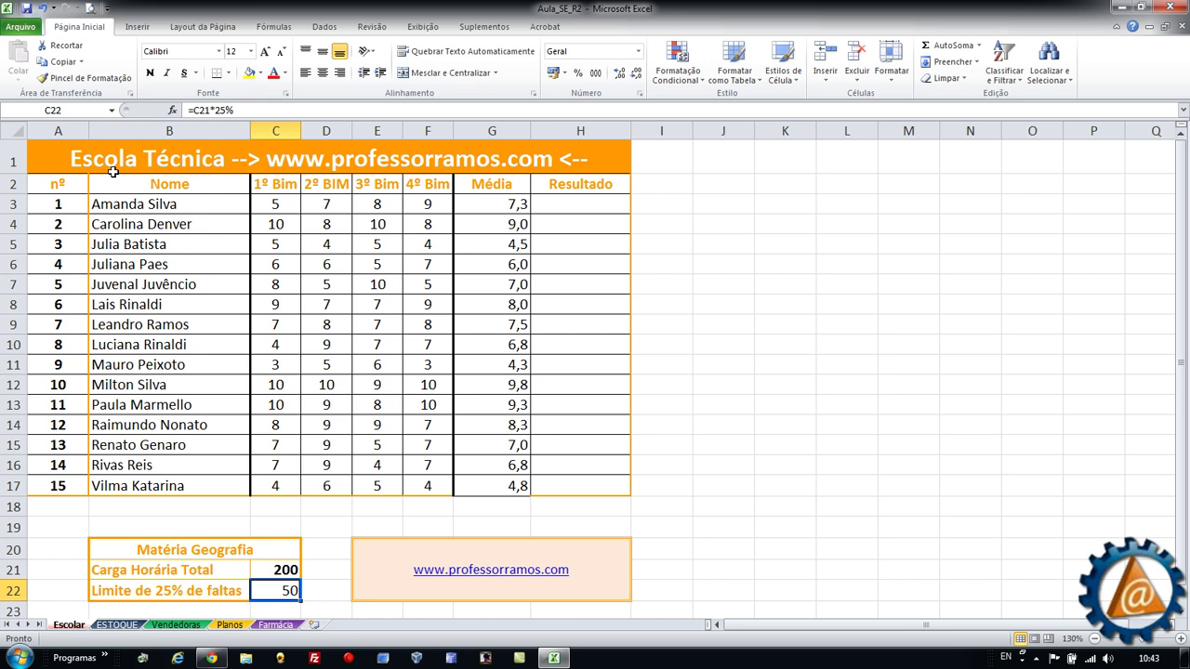
{"action": "left_click", "coordinate": [734, 184]}
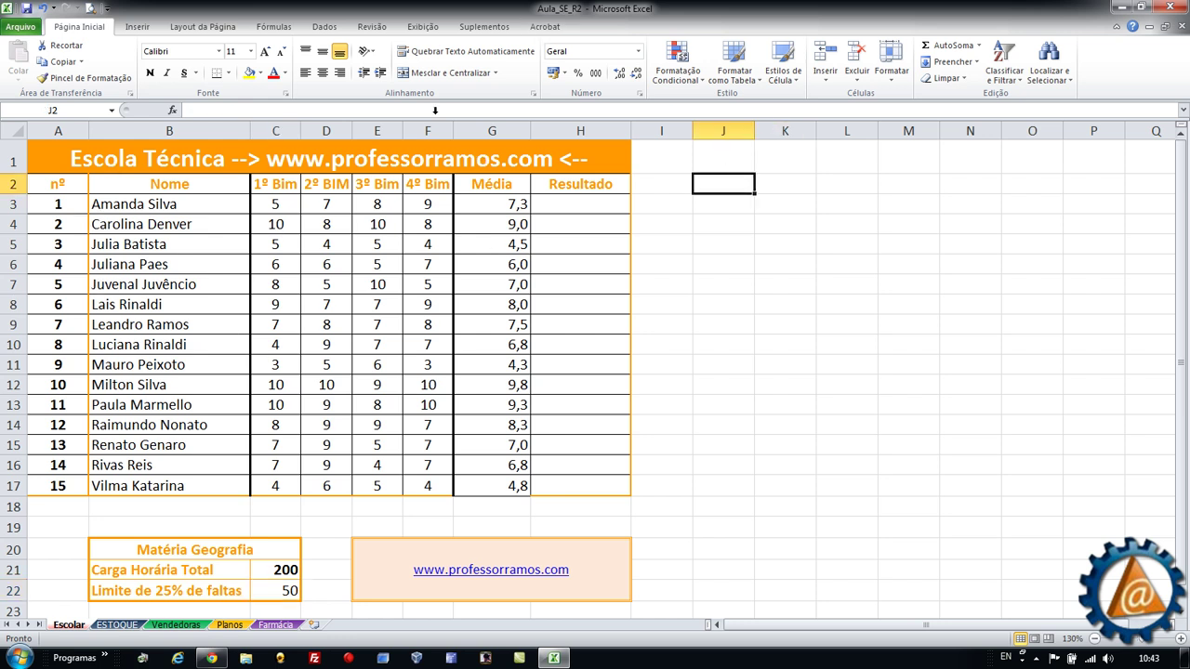
- View the Downloads page of professorramos.com in Chrome, then return to the Excel workbook
{"action": "left_click", "coordinate": [212, 659]}
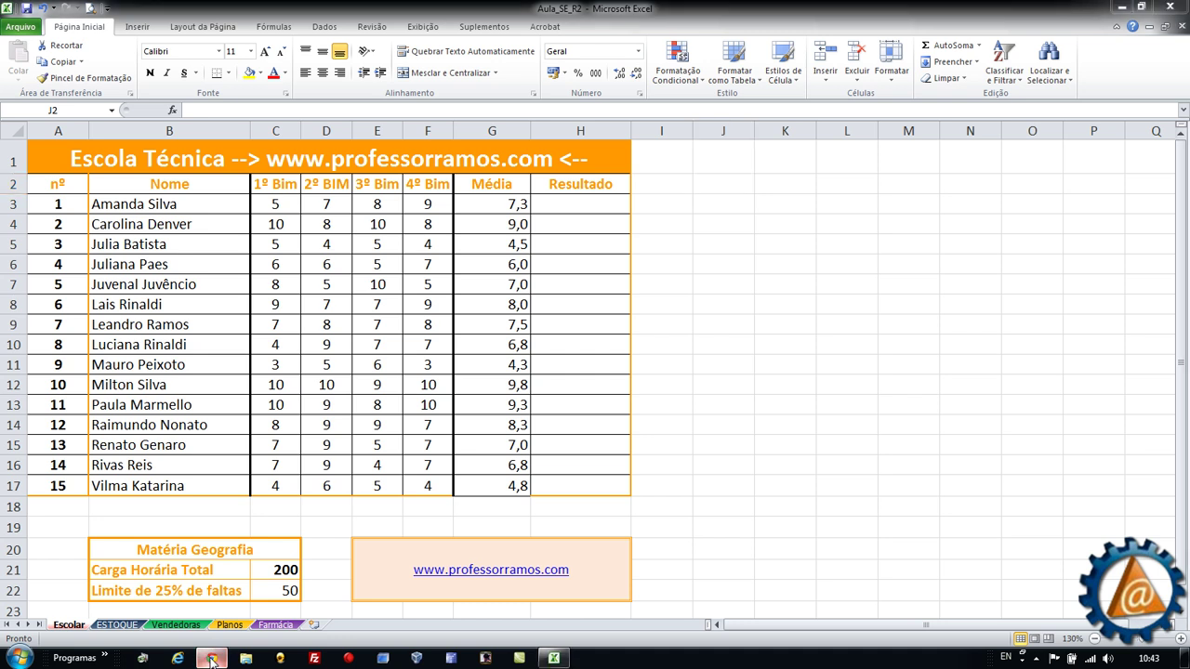
{"action": "left_click", "coordinate": [112, 11]}
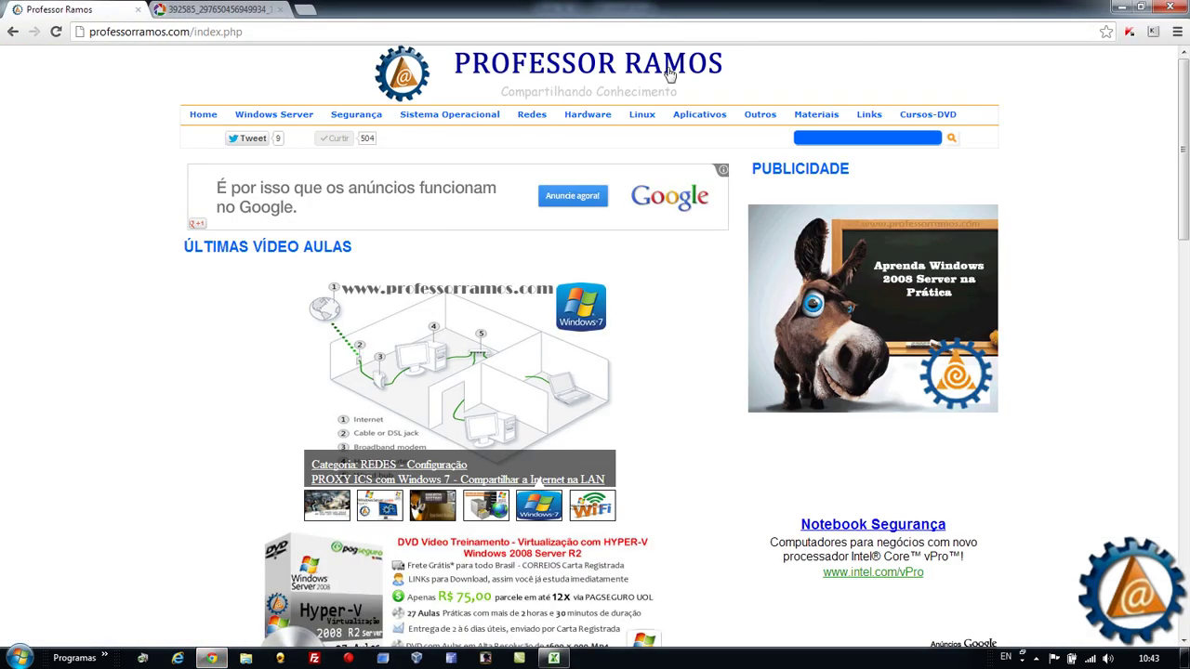
{"action": "mouse_move", "coordinate": [810, 115]}
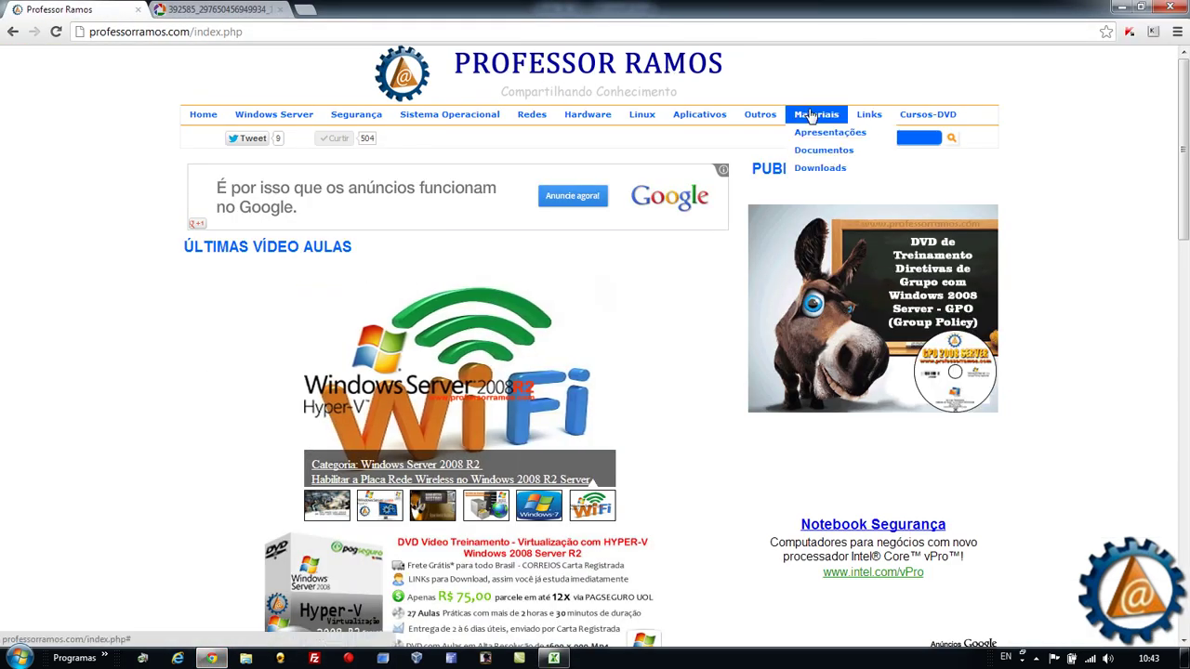
{"action": "left_click", "coordinate": [815, 170]}
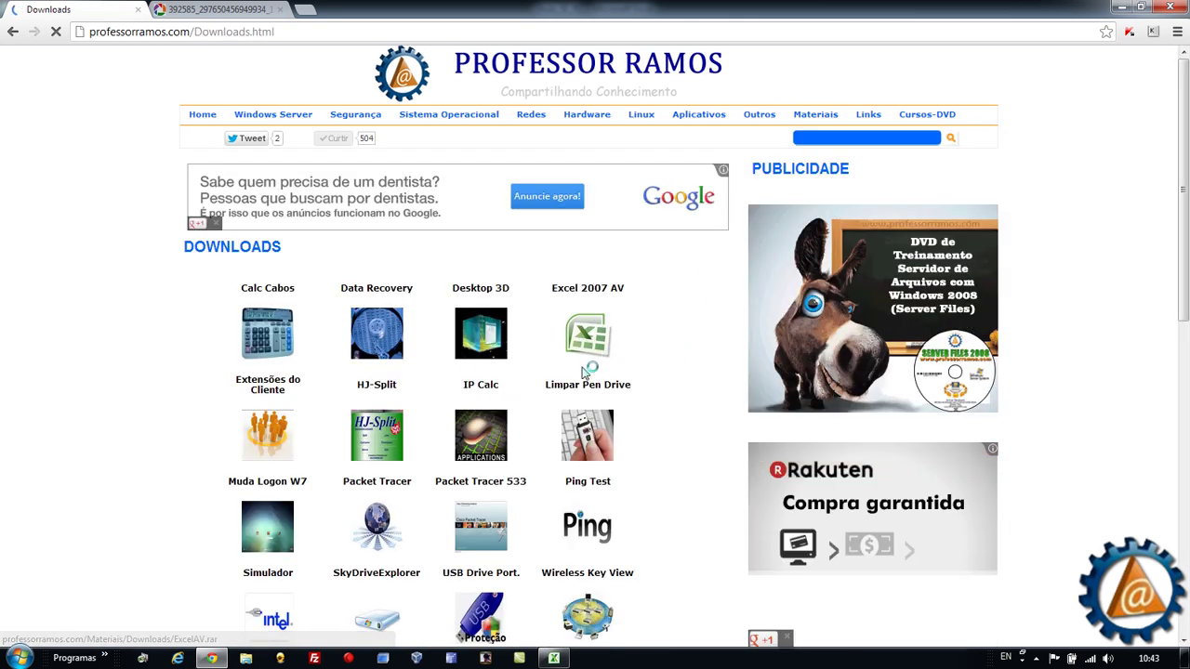
{"action": "left_click", "coordinate": [1125, 7]}
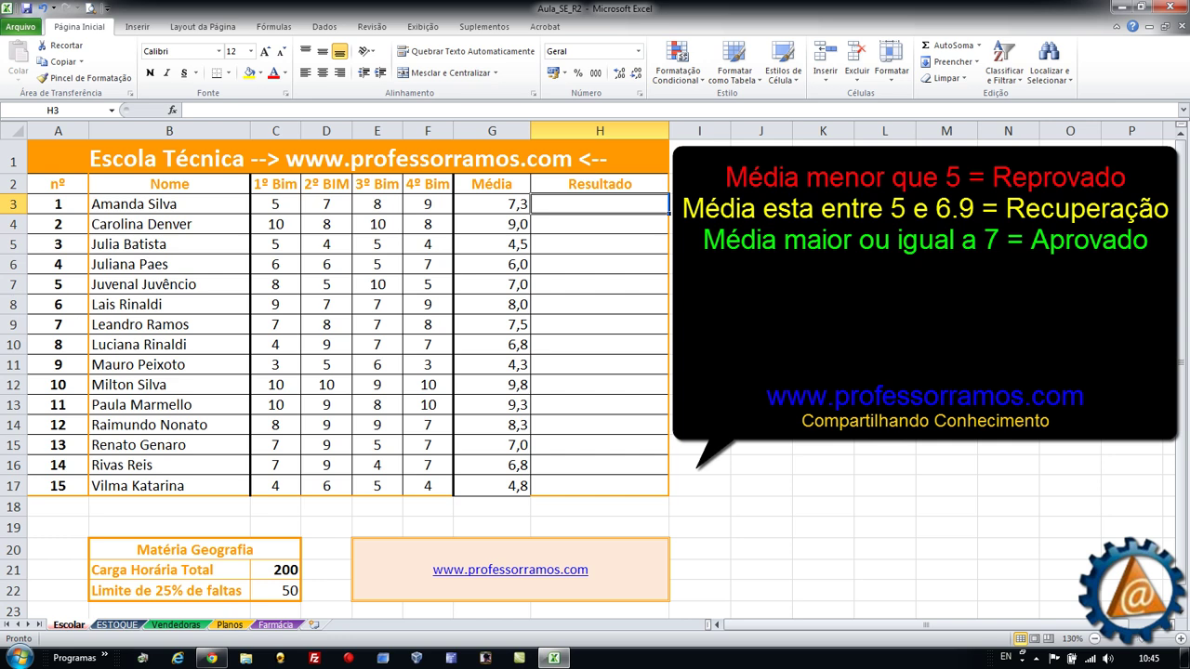
- Start an SE formula in H3 with the logical test G3<=5
{"action": "type", "text": "="}
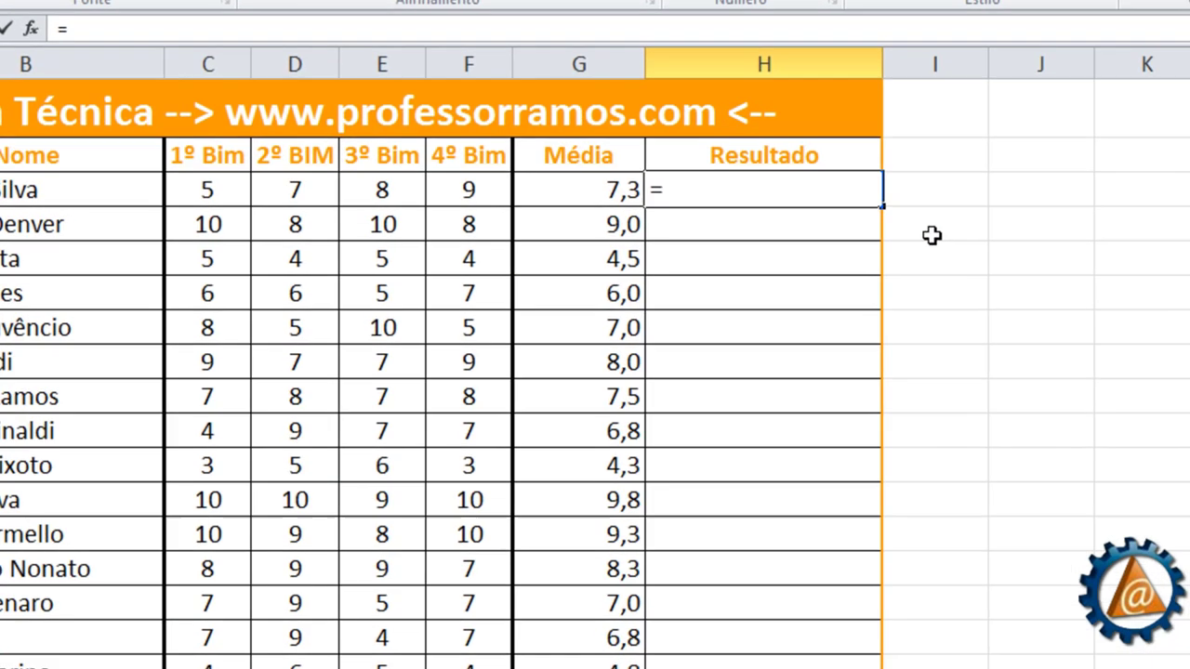
{"action": "type", "text": "se"}
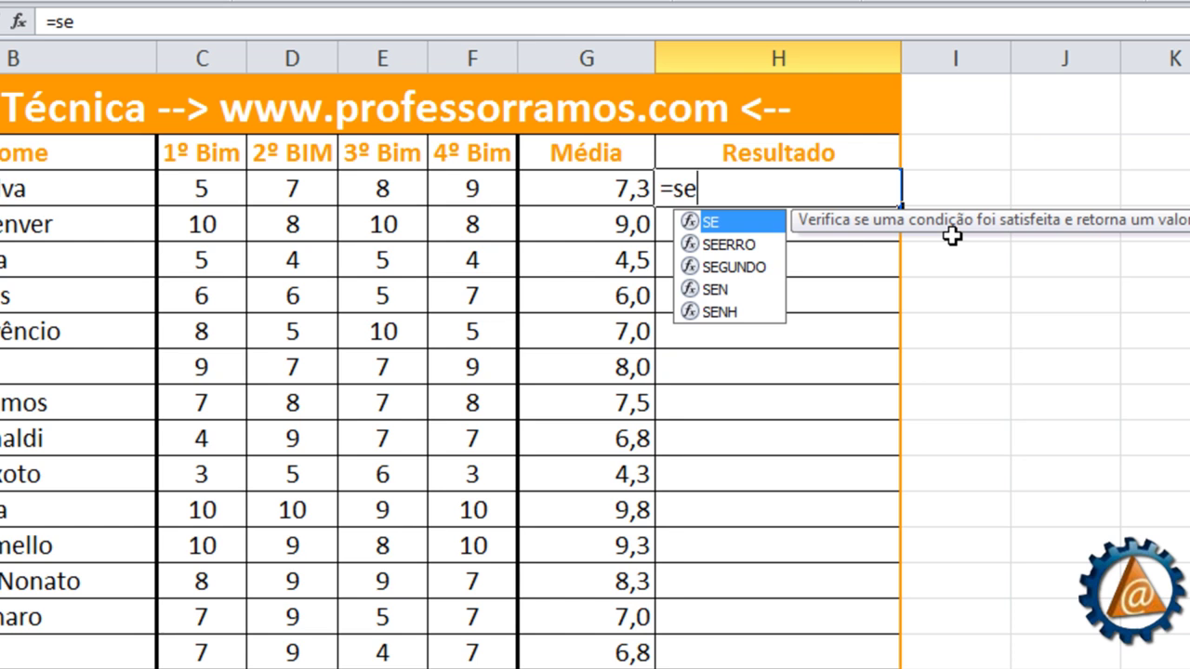
{"action": "key", "text": "BackSpace"}
{"action": "key", "text": "BackSpace"}
{"action": "type", "text": "SE("}
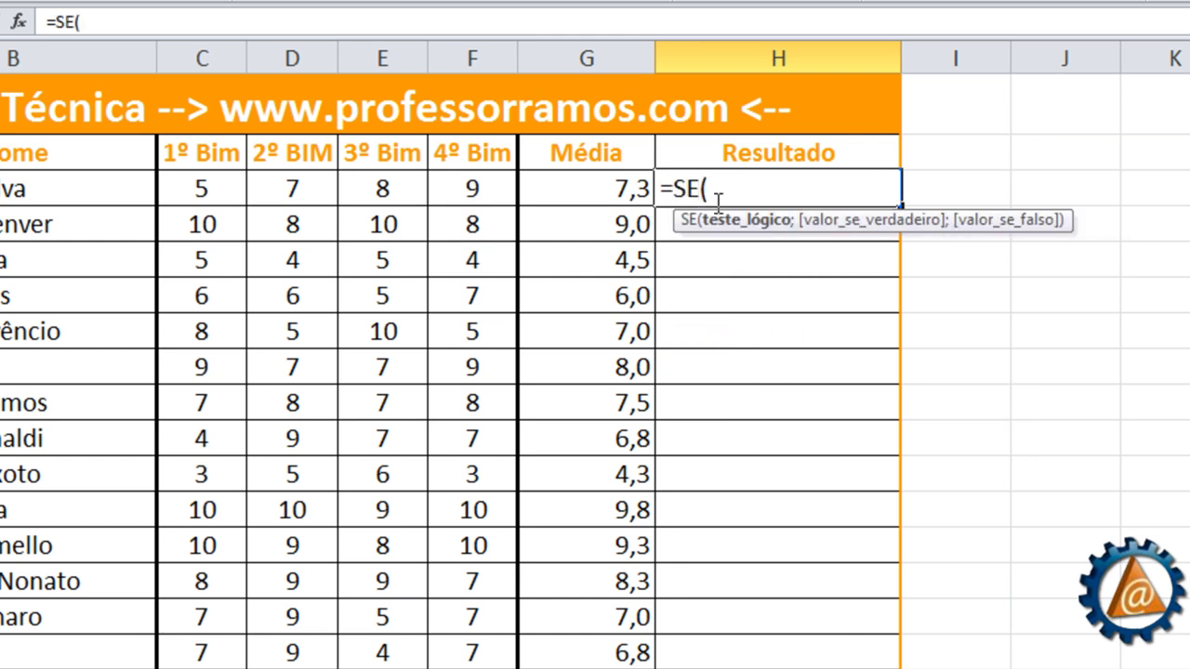
{"action": "left_click", "coordinate": [607, 188]}
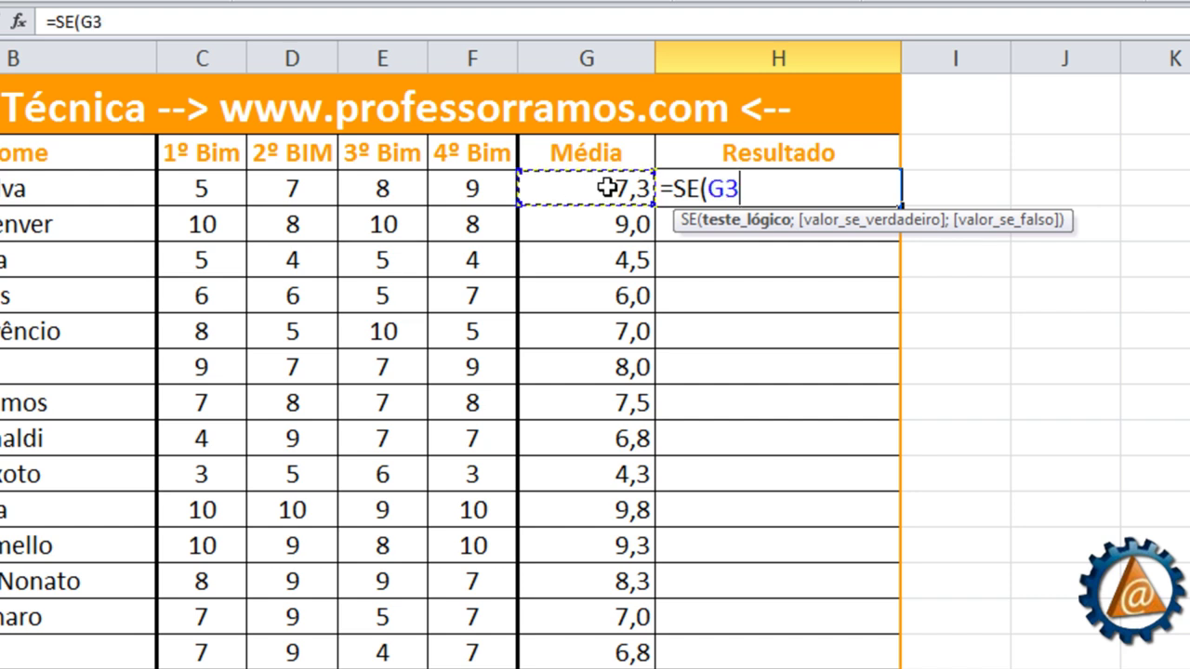
{"action": "type", "text": "<=5"}
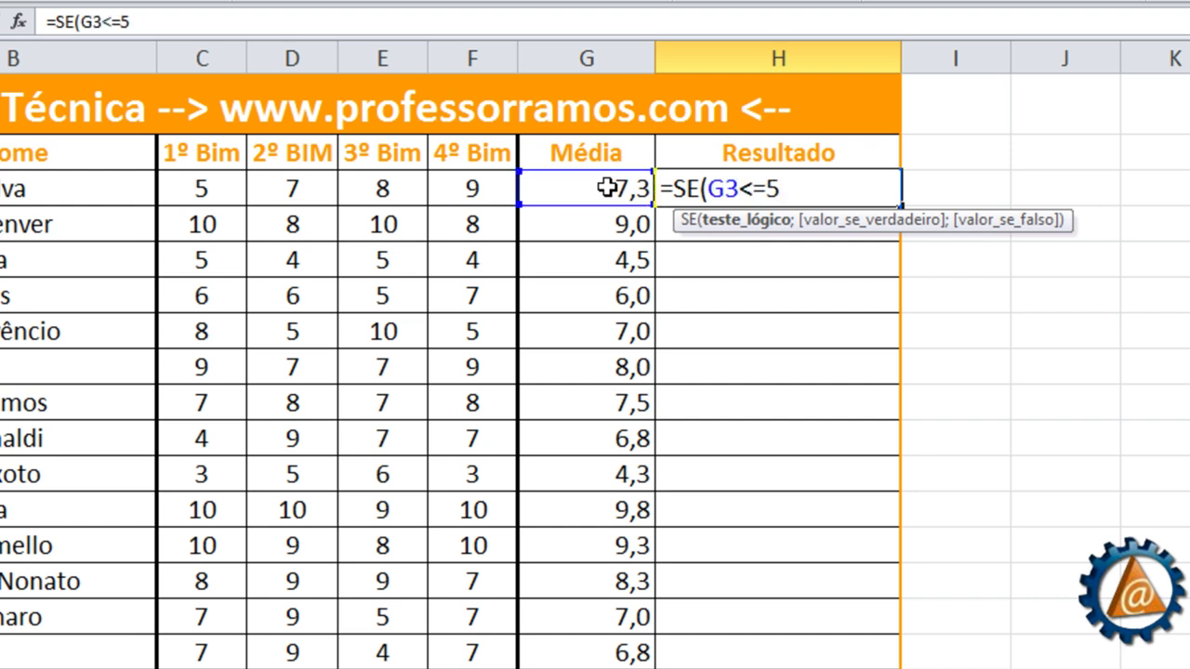
{"action": "type", "text": ";"}
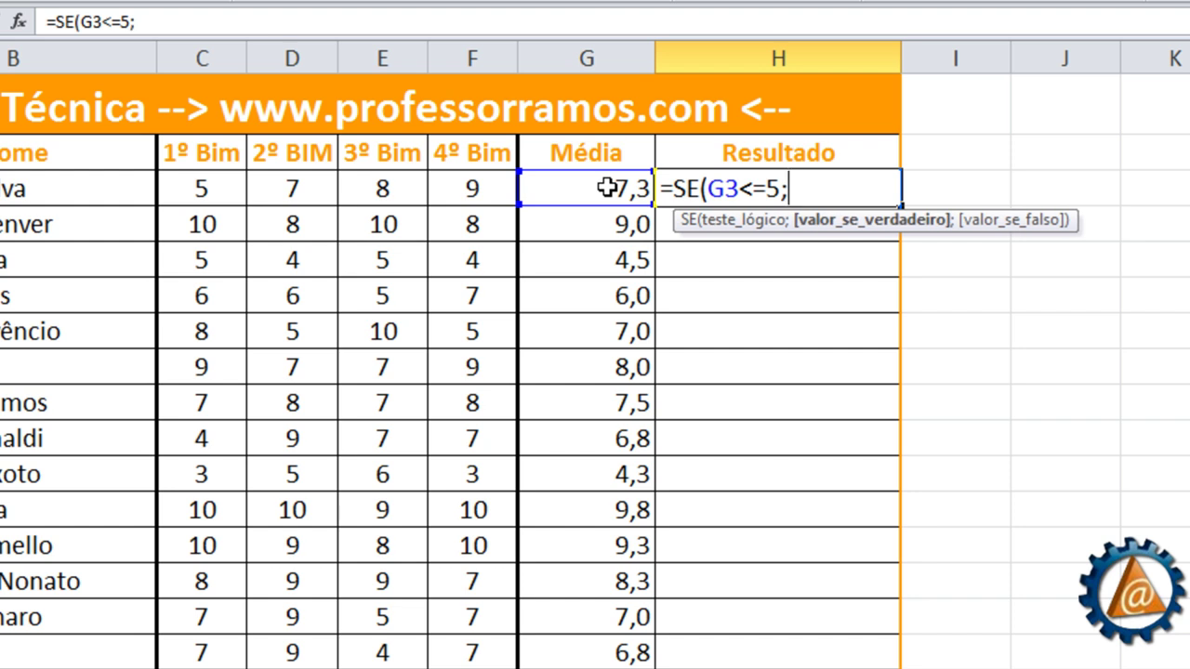
- Enter "Reprovado" as the value-if-true of the SE formula in H3
{"action": "type", "text": "\"Reprovadfo"}
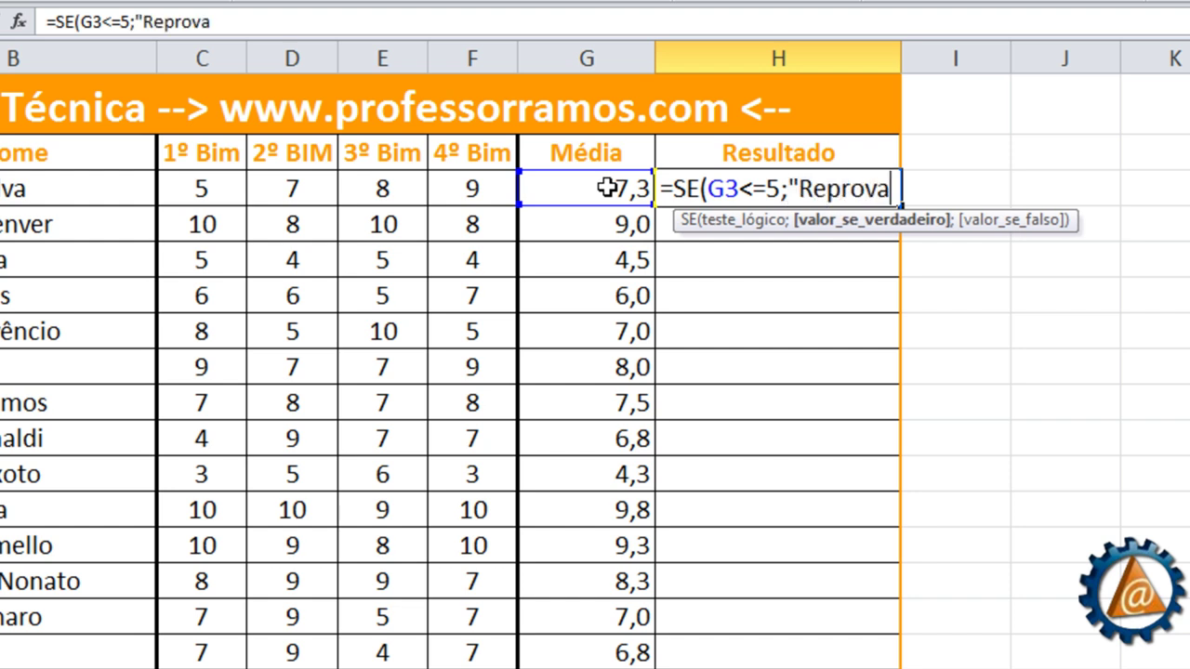
{"action": "key", "text": "BackSpace"}
{"action": "key", "text": "BackSpace"}
{"action": "type", "text": "o"}
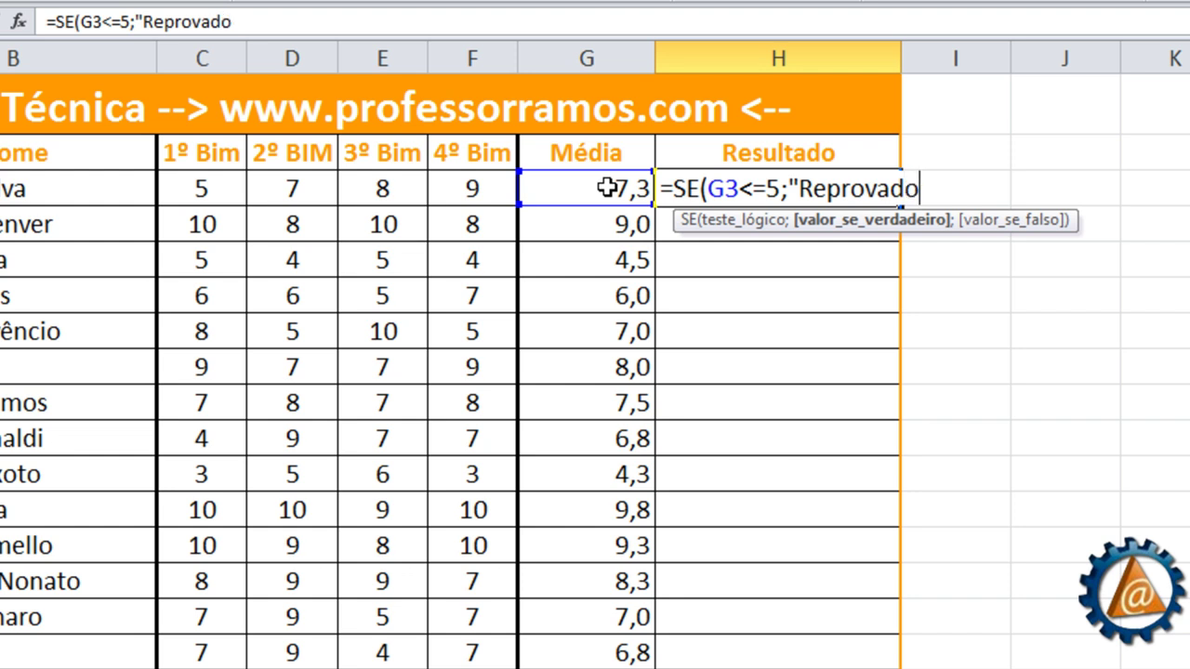
{"action": "type", "text": "\""}
{"action": "type", "text": ";"}
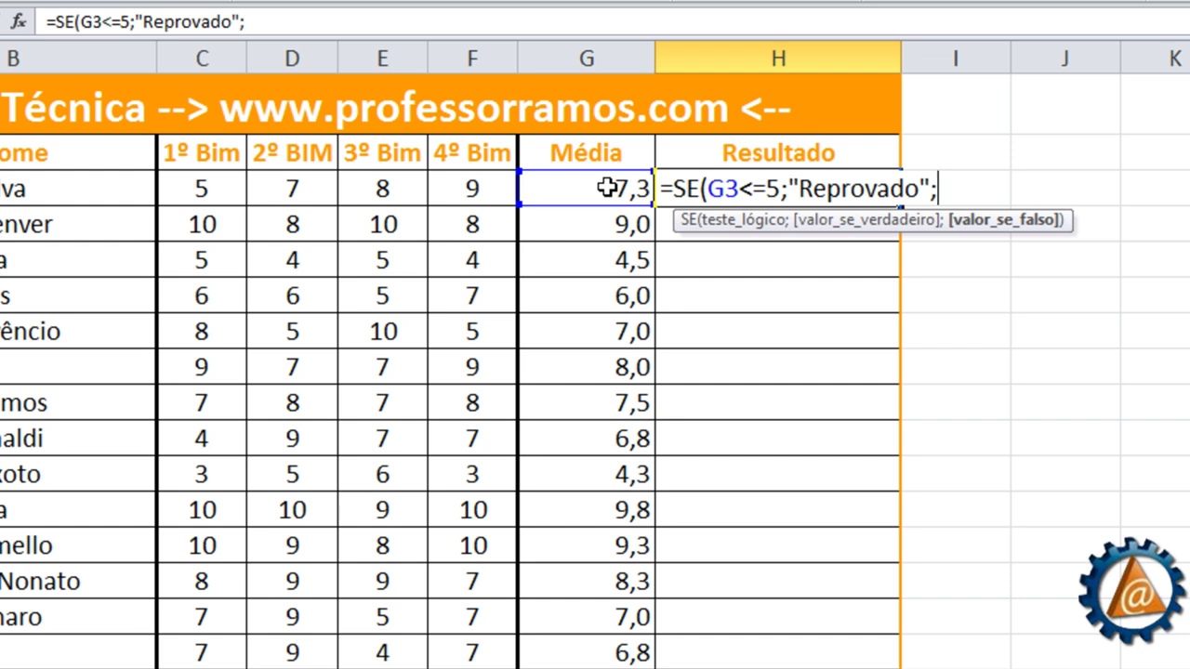
- Nest a second SE function as the value-if-false, testing G3>=7 and returning "Aprovado" when true
{"action": "type", "text": "SE"}
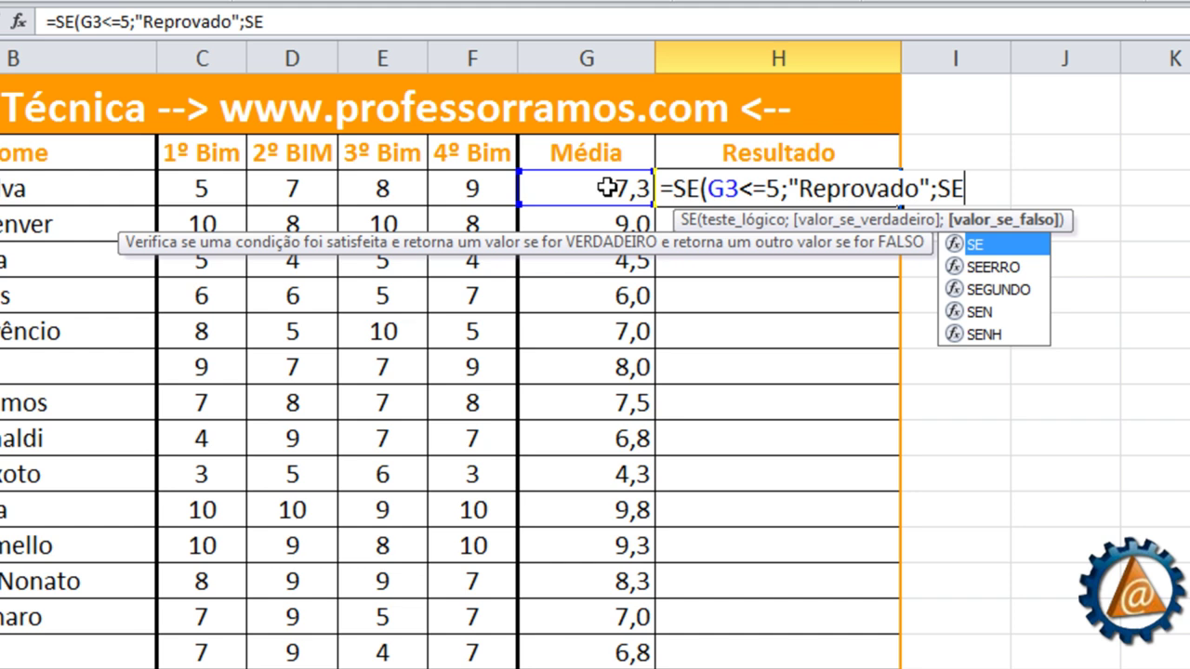
{"action": "type", "text": "("}
{"action": "left_click", "coordinate": [607, 189]}
{"action": "type", "text": ">="}
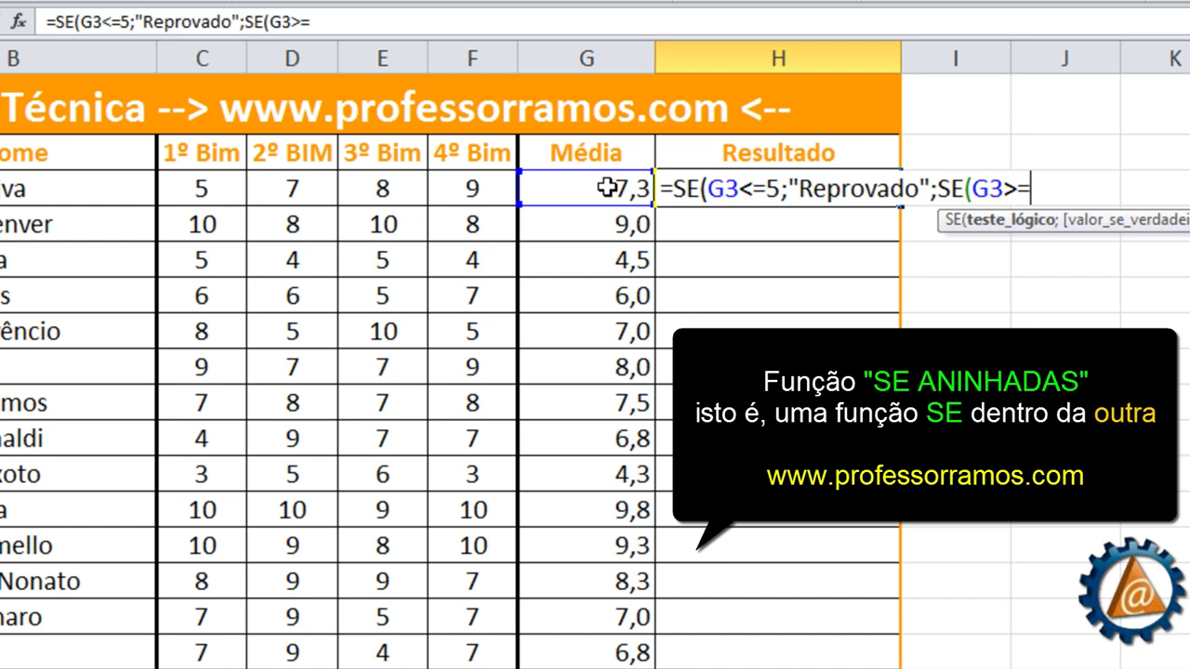
{"action": "type", "text": "7;"}
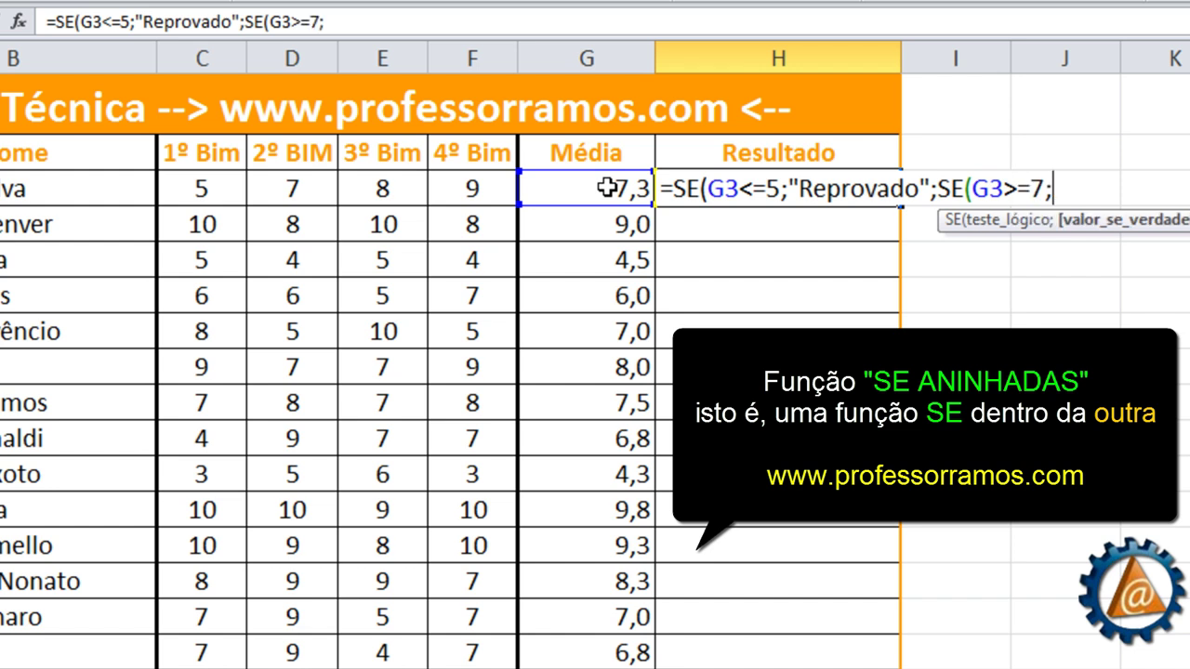
{"action": "type", "text": "\"Aprovado\""}
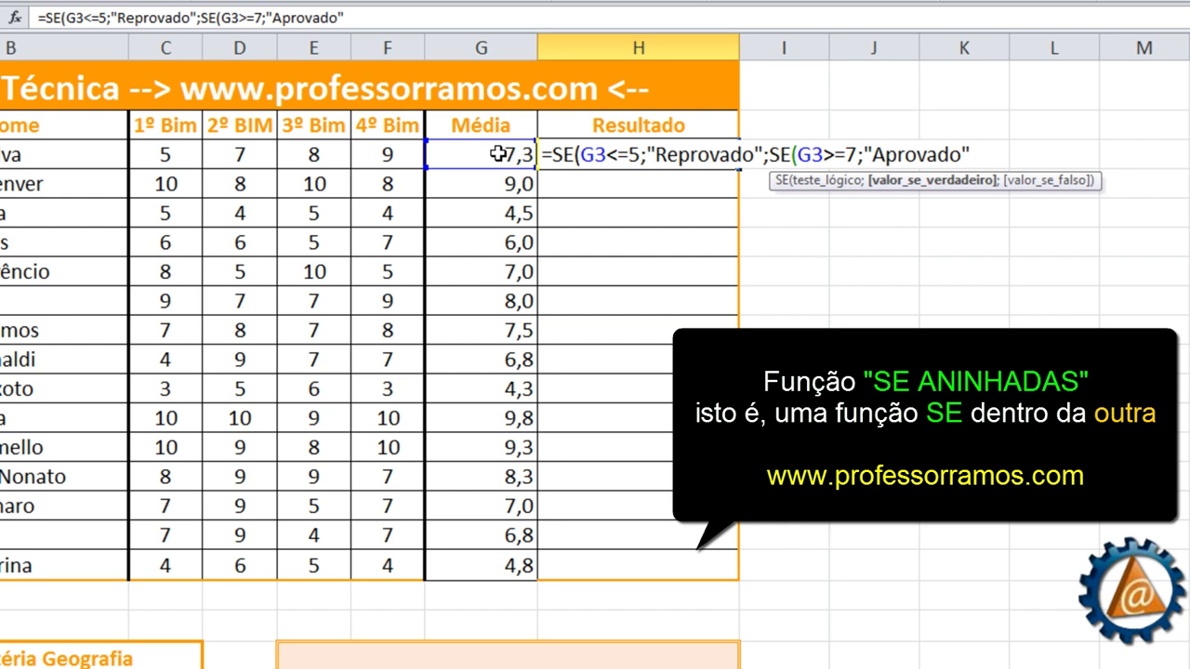
{"action": "type", "text": ";"}
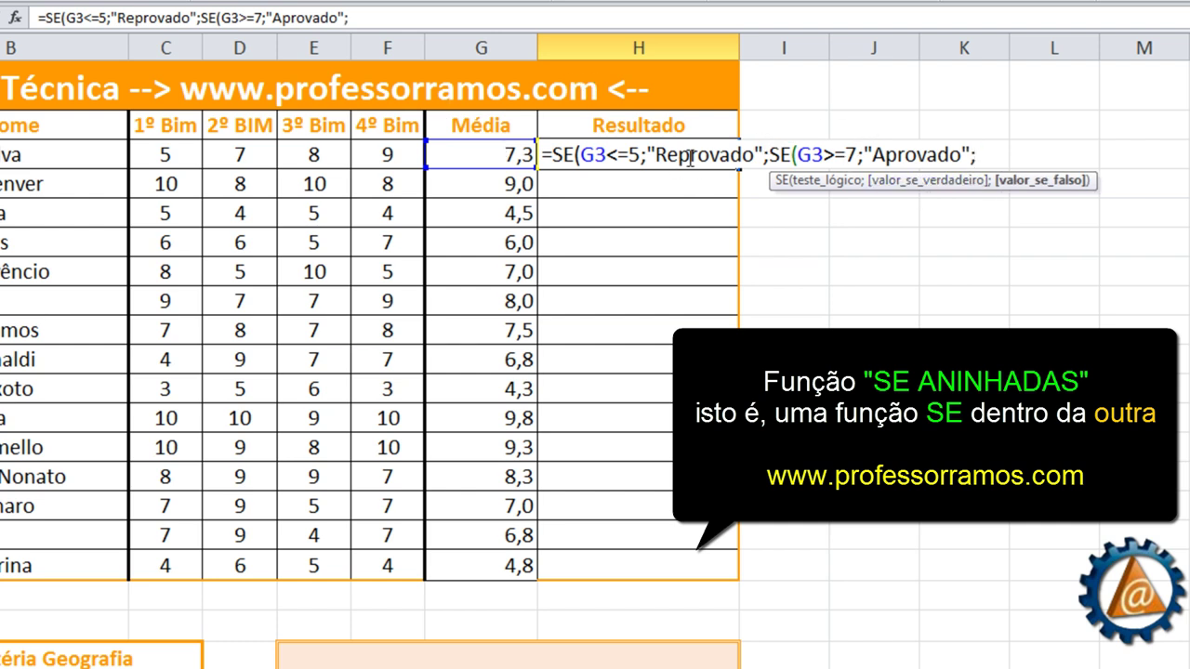
- Enter "Recuperação" as the nested function's value-if-false and close both SE functions
{"action": "type", "text": "\"R"}
{"action": "type", "text": "ecu"}
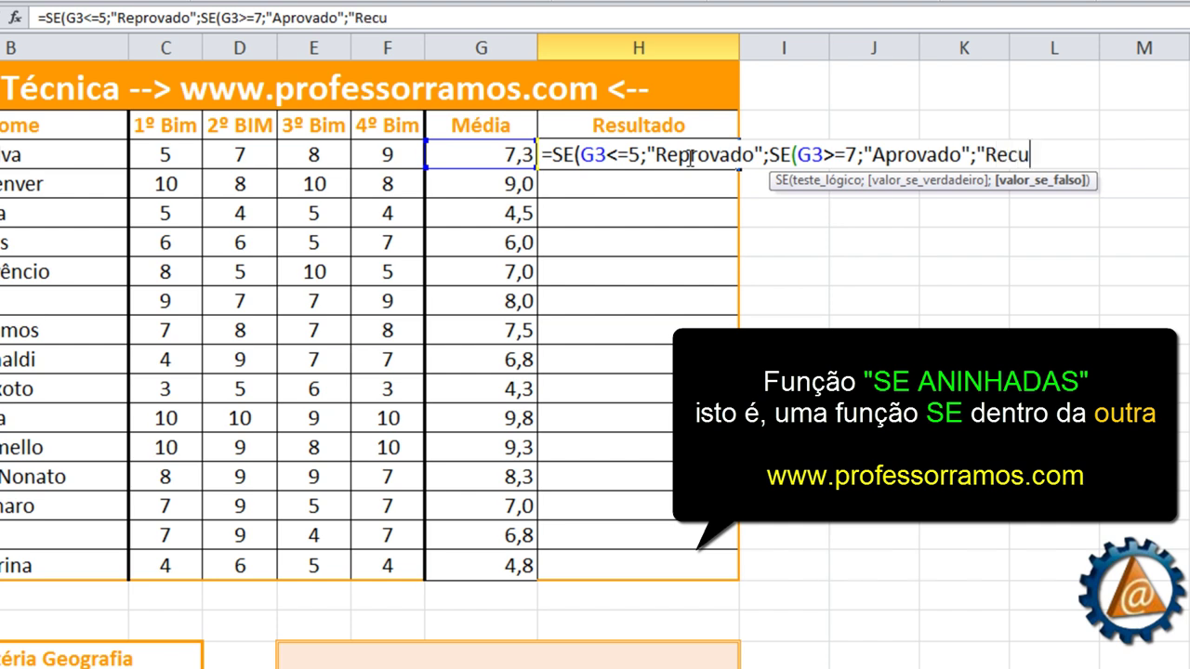
{"action": "type", "text": "peraç"}
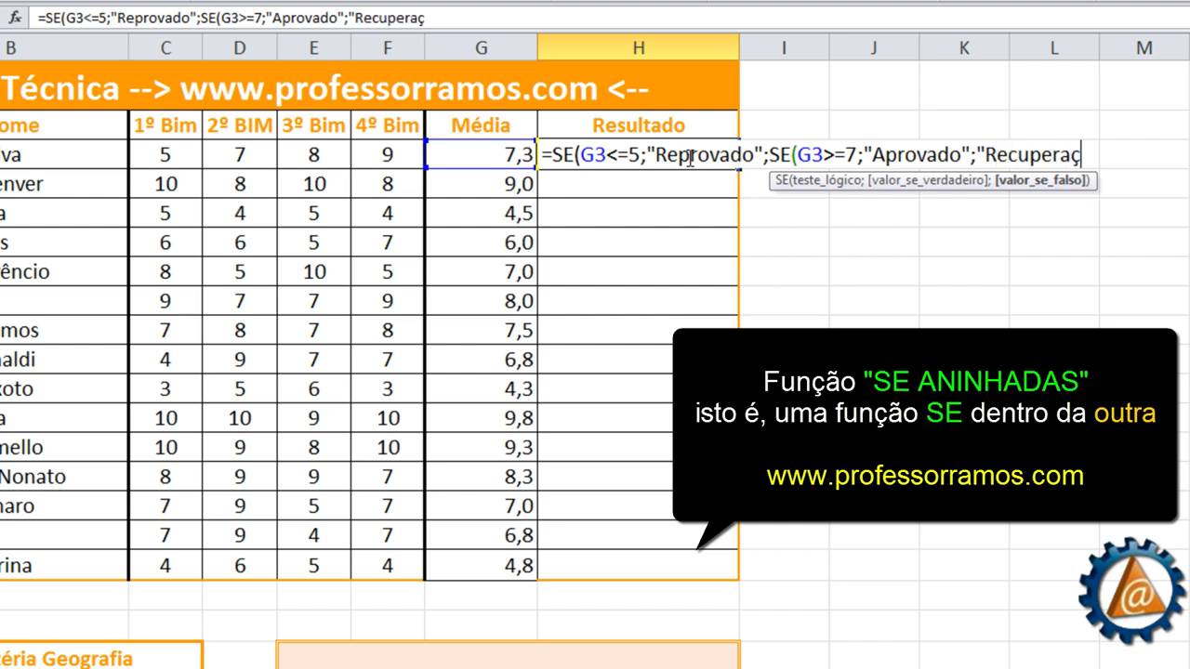
{"action": "type", "text": "ão\""}
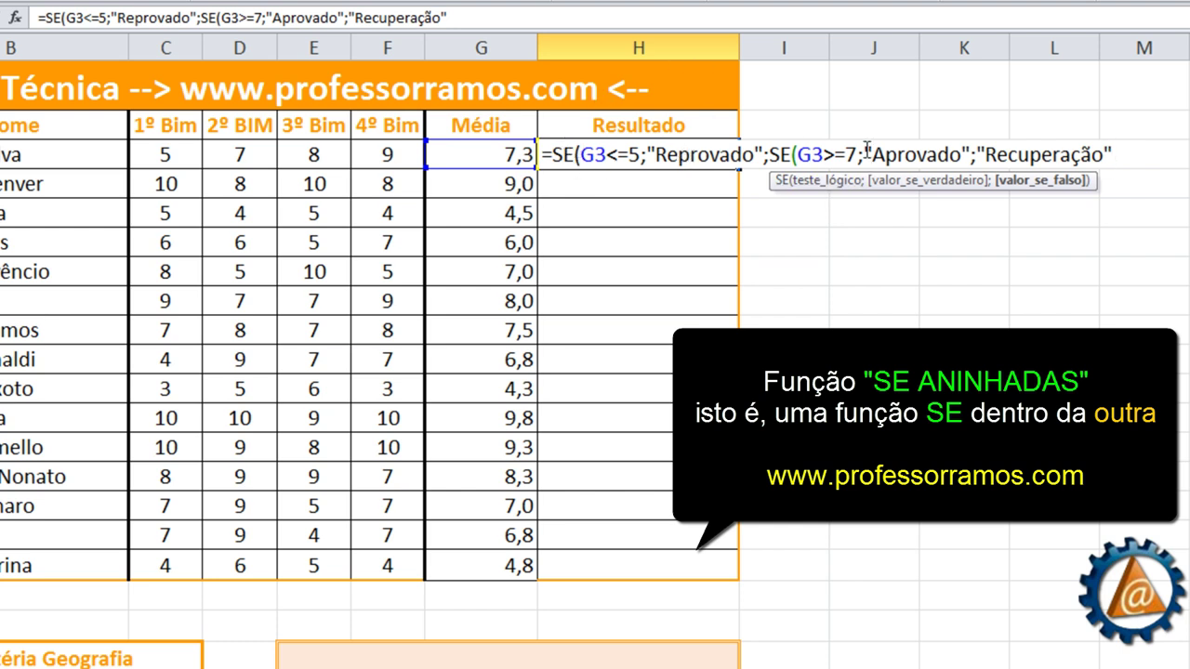
{"action": "type", "text": "))"}
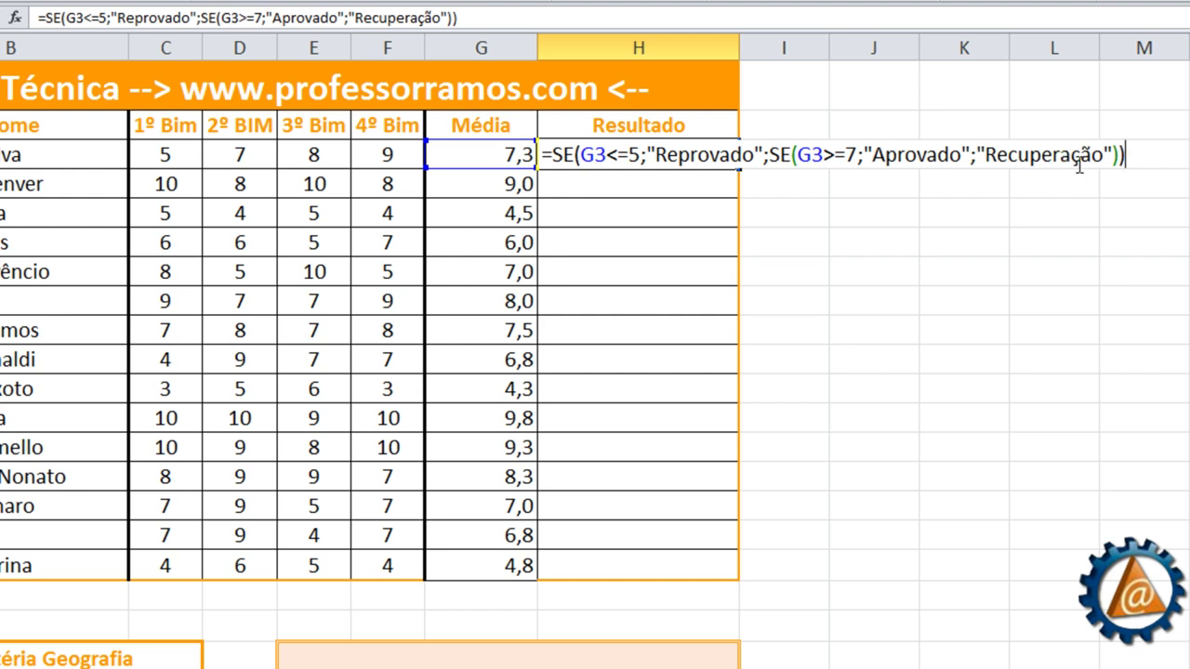
- Remove the last closing parenthesis from the H3 formula, commit it and accept the proposed correction
{"action": "key", "text": "BackSpace"}
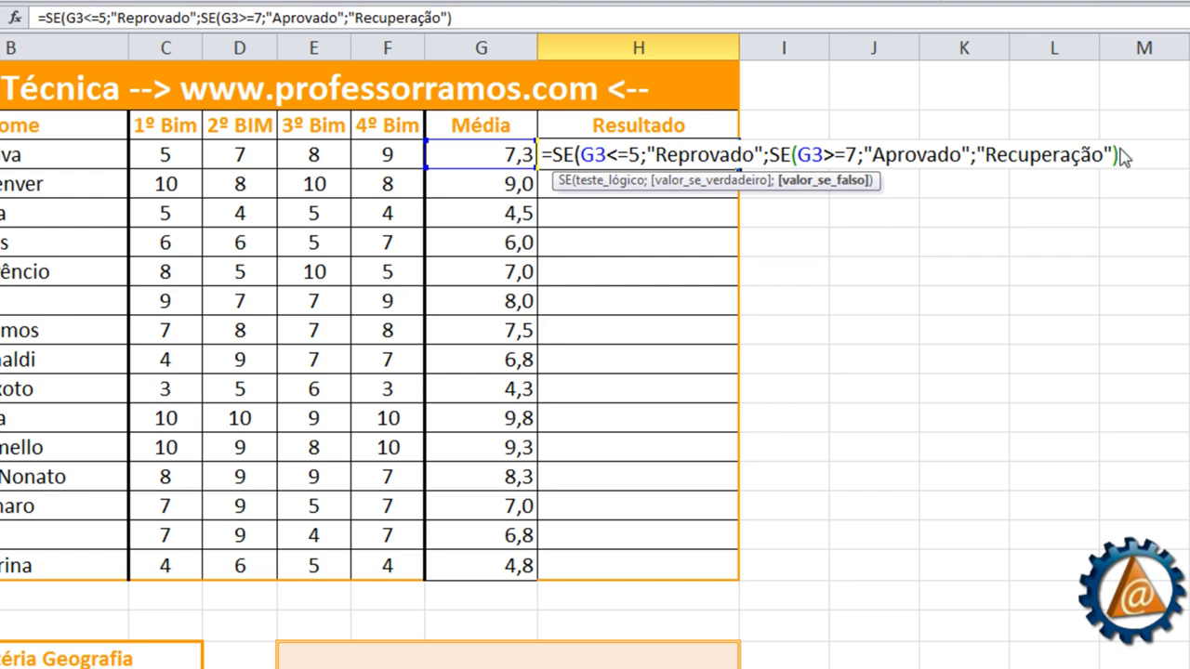
{"action": "key", "text": "Return"}
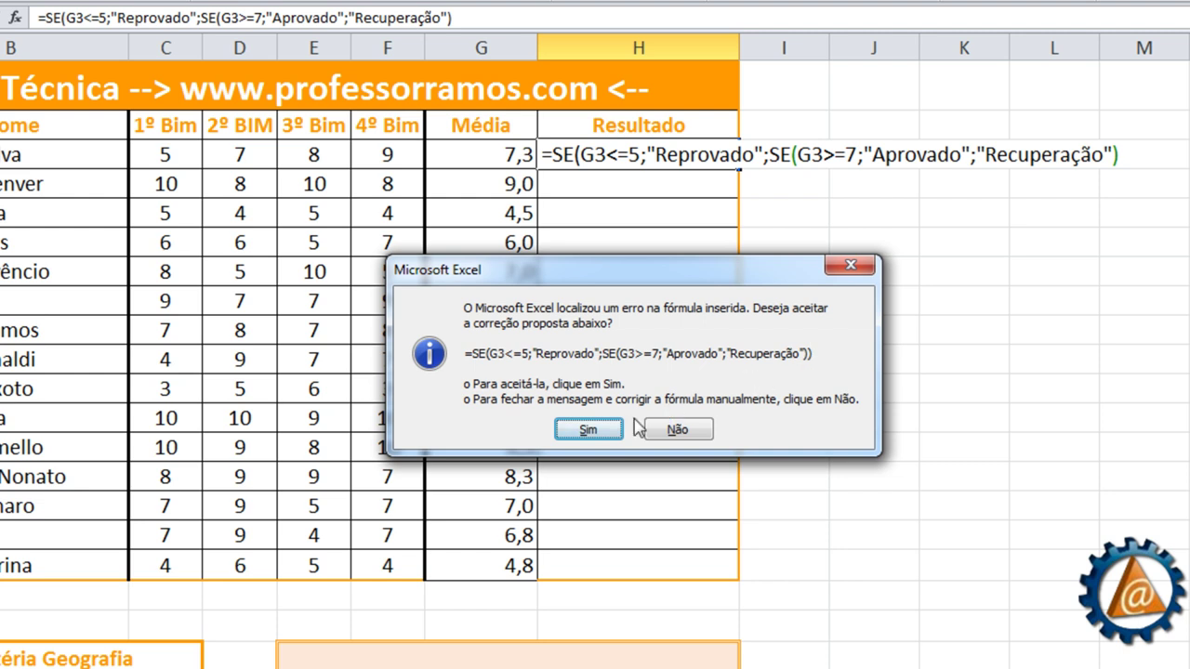
{"action": "left_click", "coordinate": [602, 433]}
- Open the H3 formula to examine its two closing parentheses and leave it as is
{"action": "left_click", "coordinate": [629, 156]}
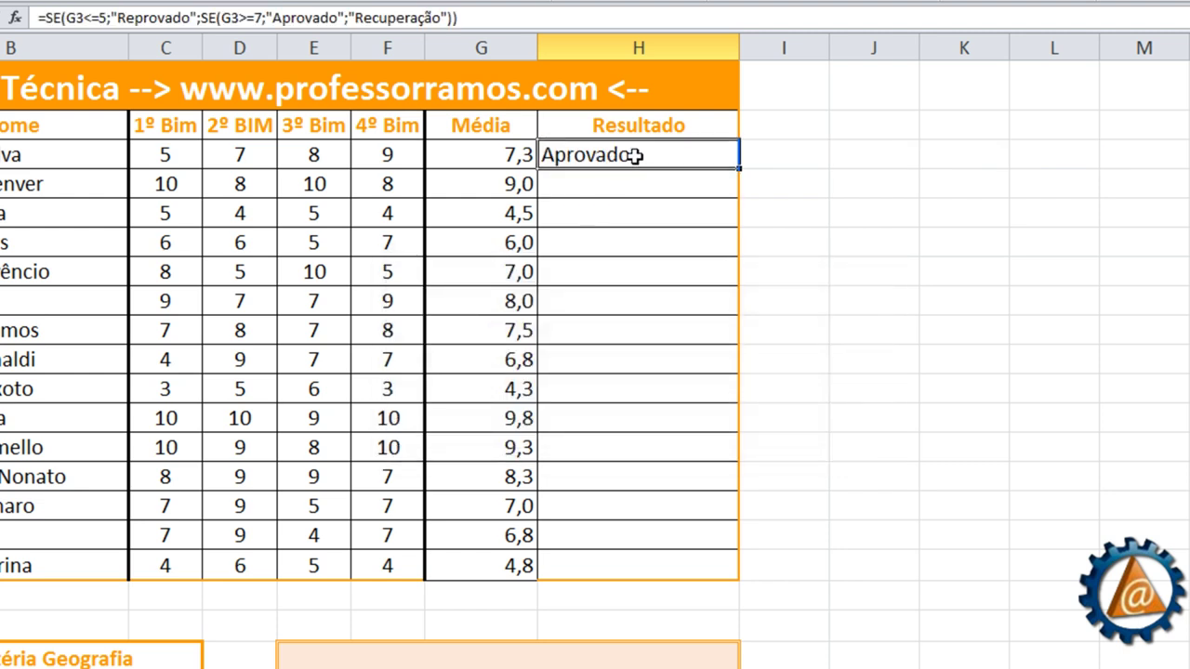
{"action": "double_click", "coordinate": [637, 154]}
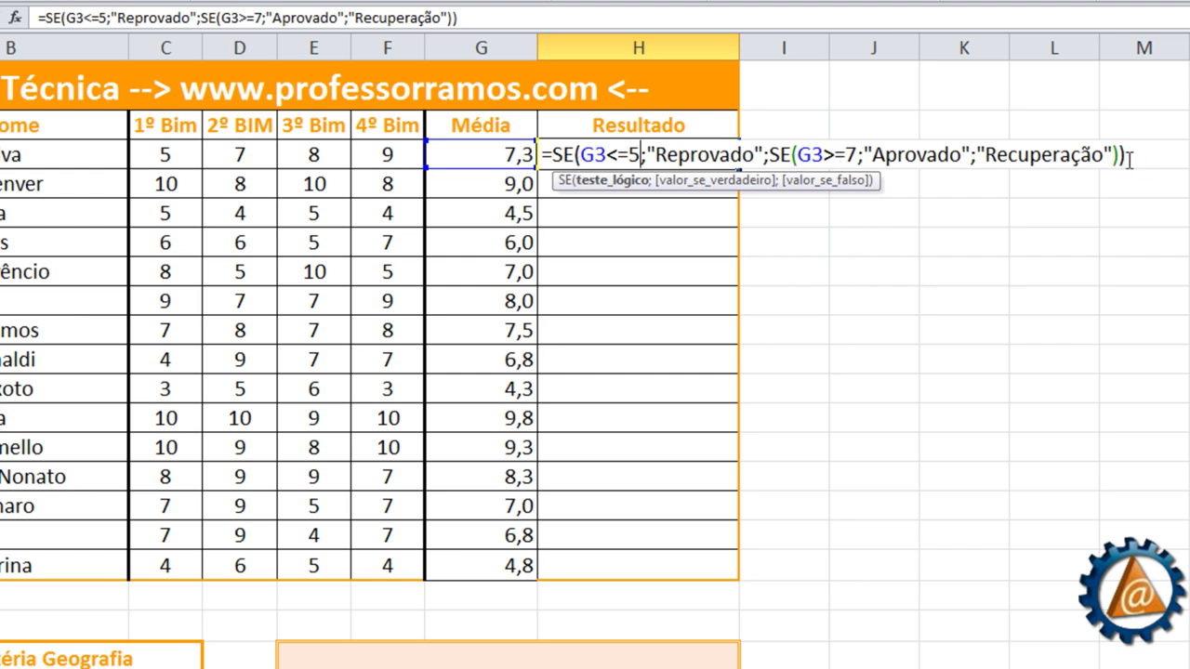
{"action": "key", "text": "Return"}
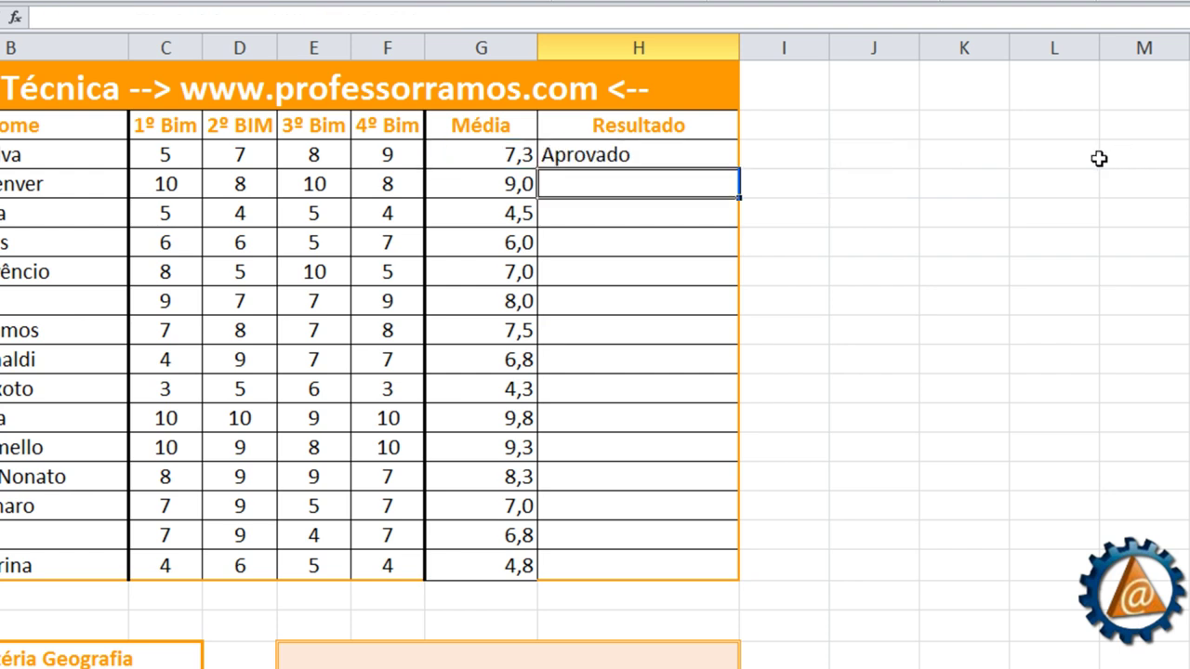
- Fill the H3 formula down the Resultado column to the last student in row 17
{"action": "left_click", "coordinate": [730, 149]}
{"action": "double_click", "coordinate": [740, 169]}
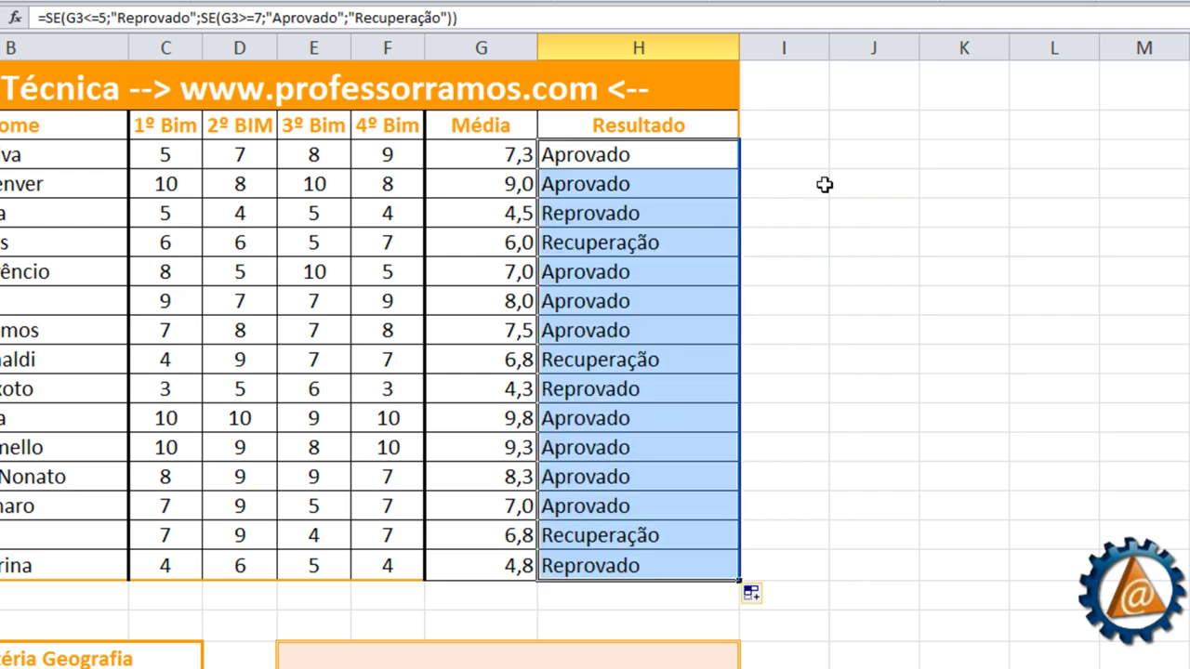
{"action": "left_click", "coordinate": [783, 183]}
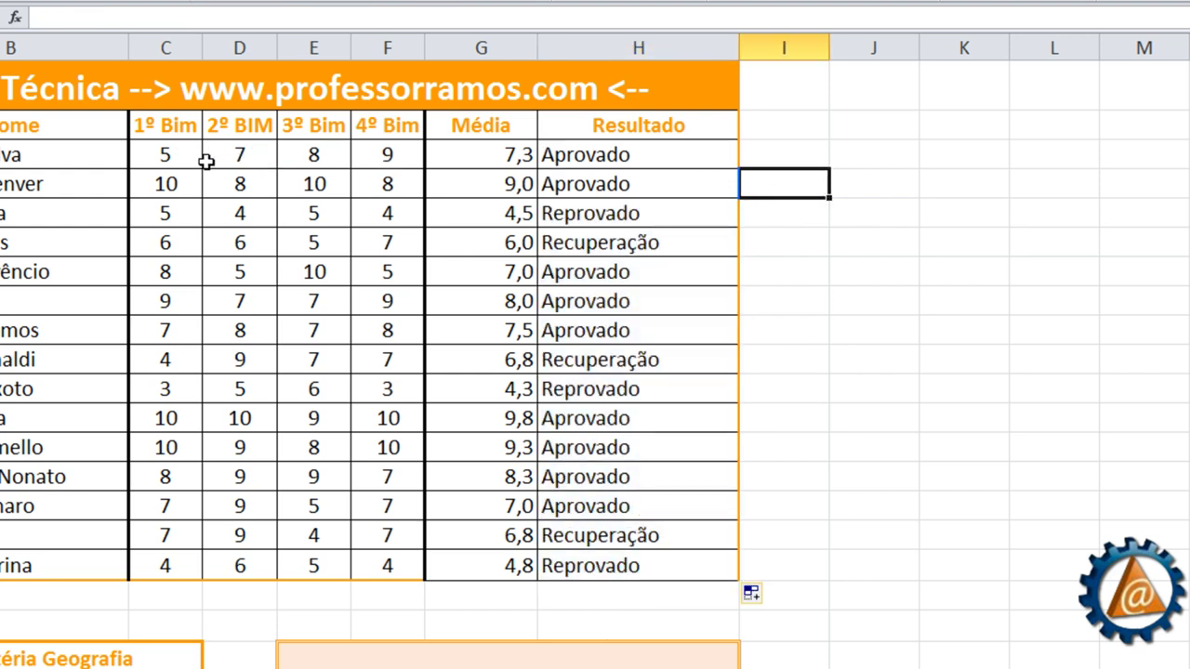
- Set the first student's 3º Bim grade in E3 to 3 to test the result formula
{"action": "left_click", "coordinate": [171, 158]}
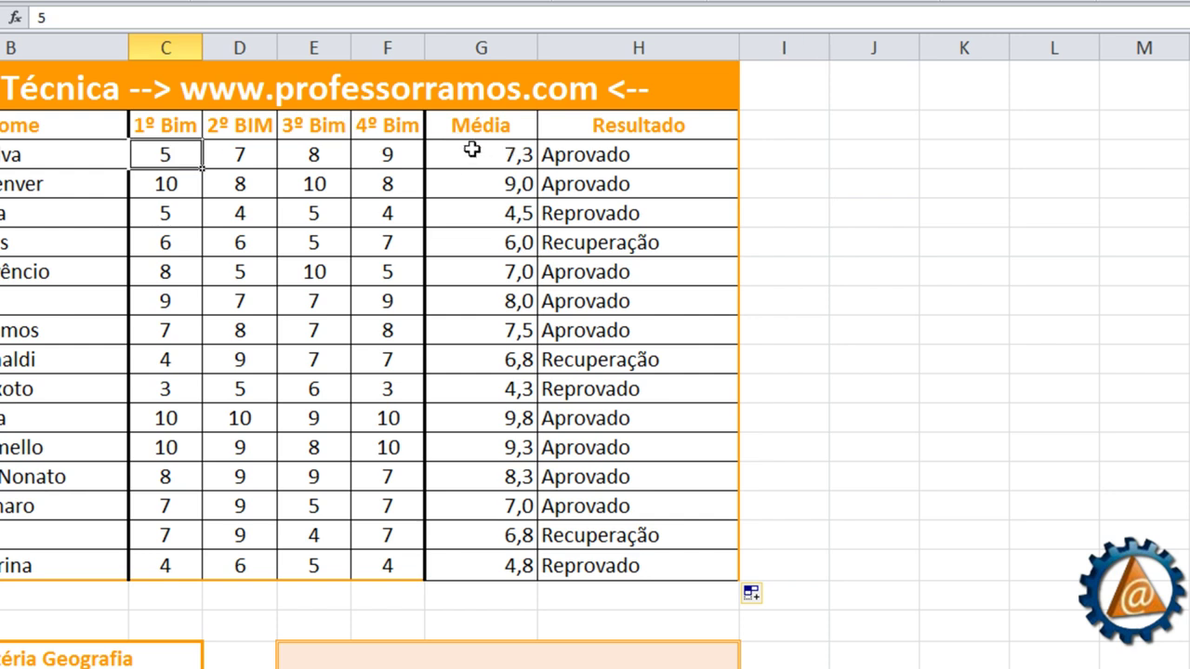
{"action": "left_click", "coordinate": [313, 154]}
{"action": "type", "text": "3"}
{"action": "key", "text": "Return"}
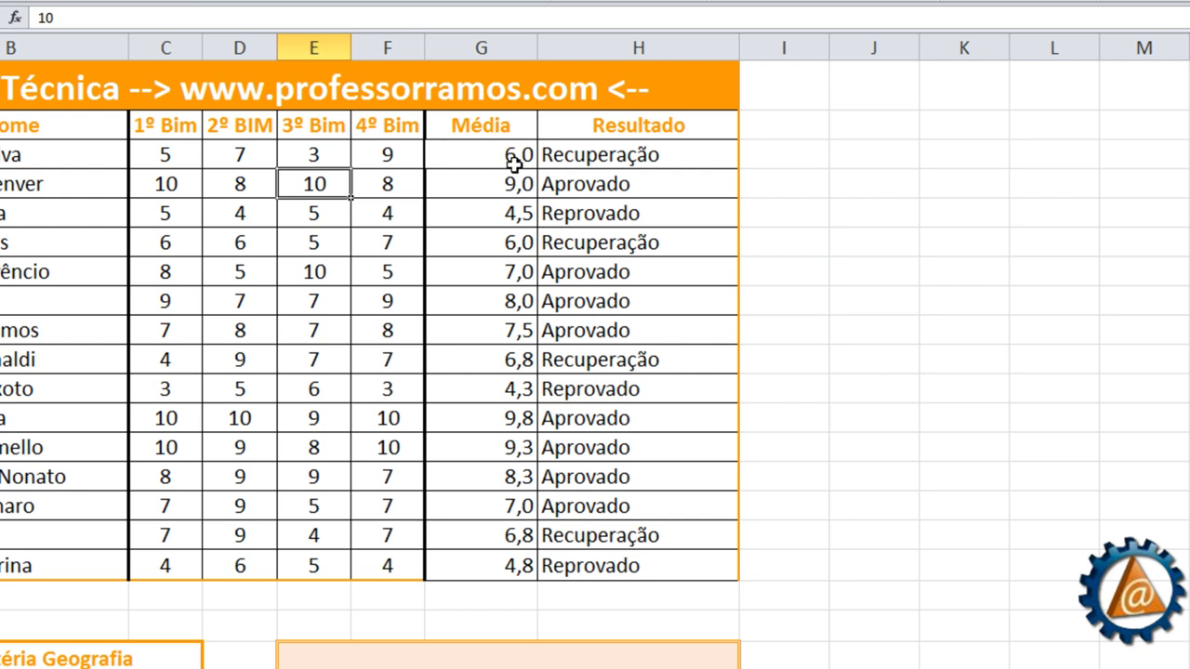
{"action": "left_click", "coordinate": [321, 153]}
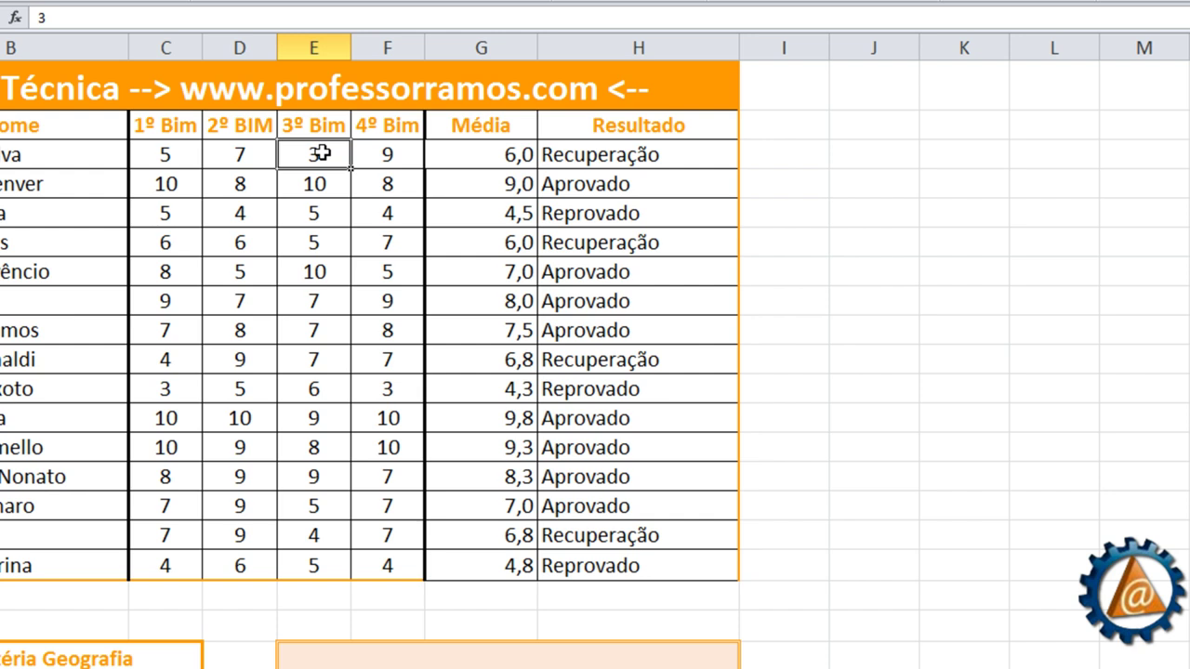
- Set the first student's 2º Bim grade in D3 to 3 to test the result formula
{"action": "key", "text": "Left"}
{"action": "type", "text": "3"}
{"action": "key", "text": "Return"}
{"action": "key", "text": "Up"}
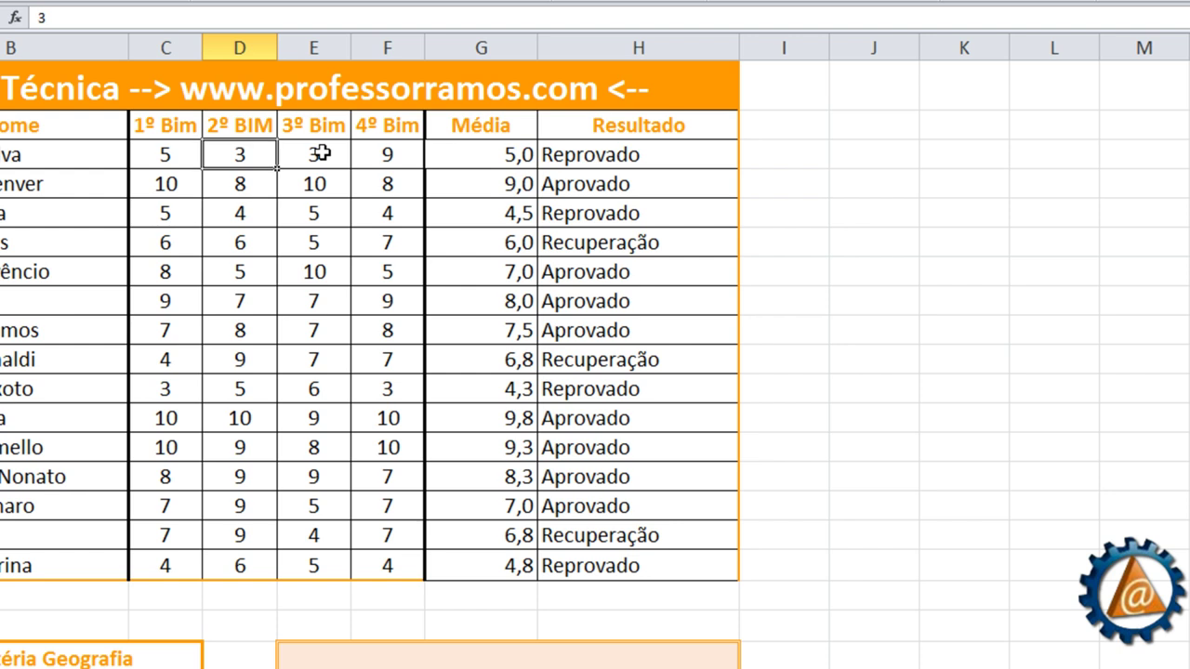
- Change the first condition of the H3 formula to G3<5 so an average of exactly 5 no longer counts as Reprovado
{"action": "double_click", "coordinate": [569, 156]}
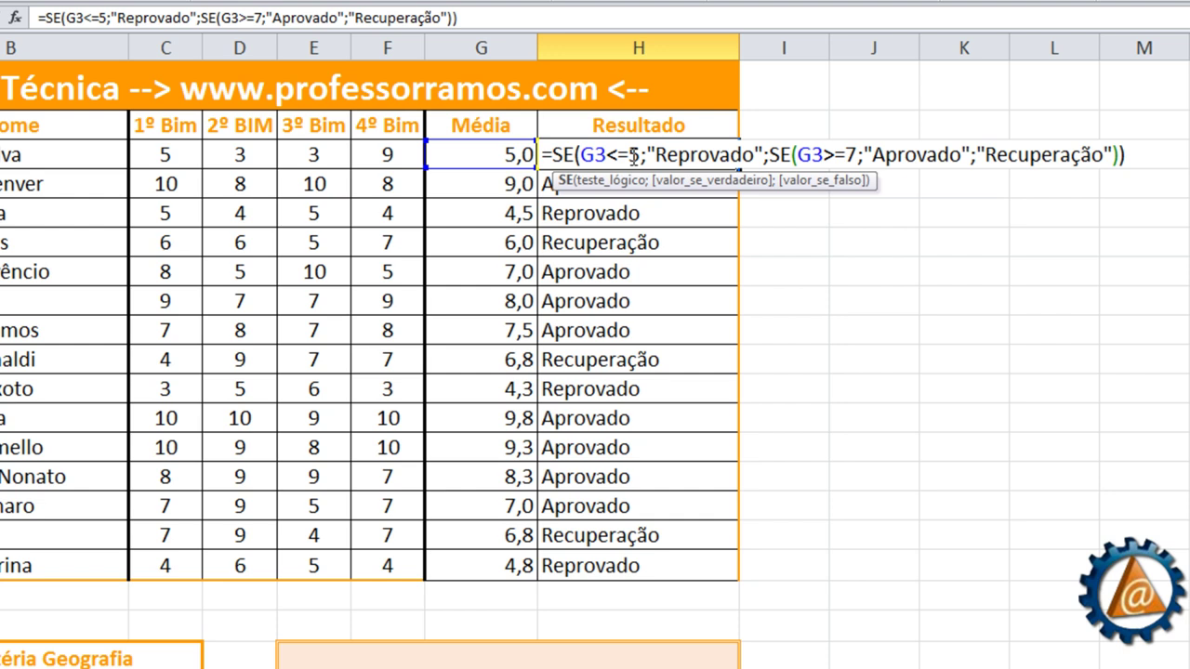
{"action": "left_click", "coordinate": [629, 155]}
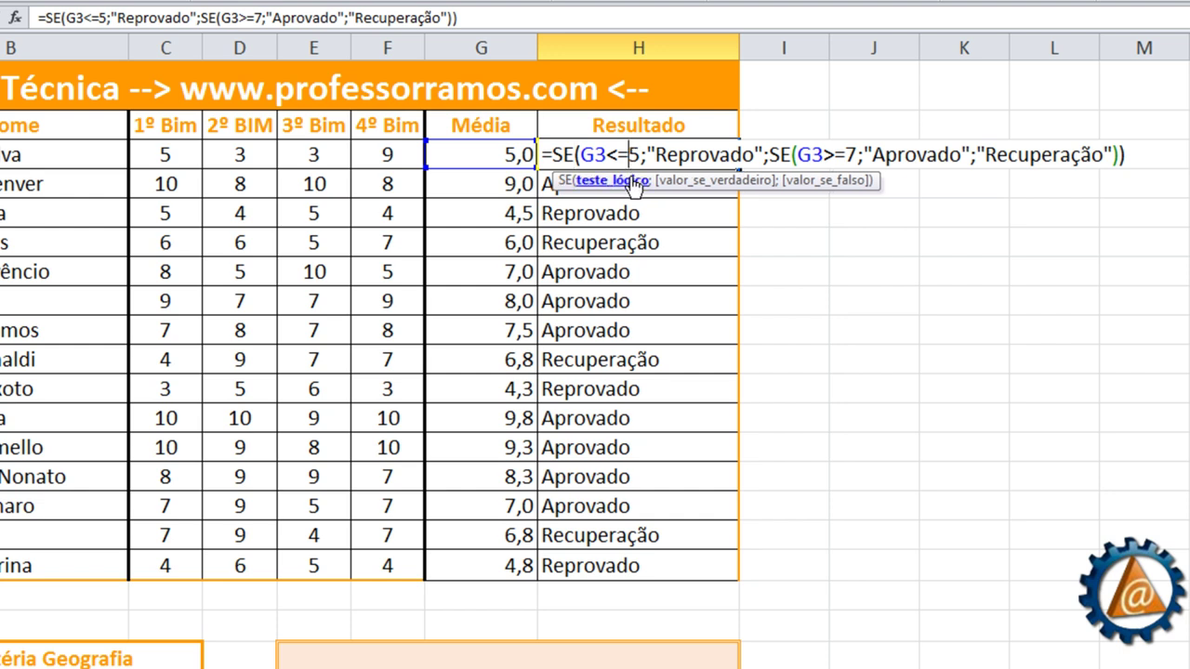
{"action": "key", "text": "BackSpace"}
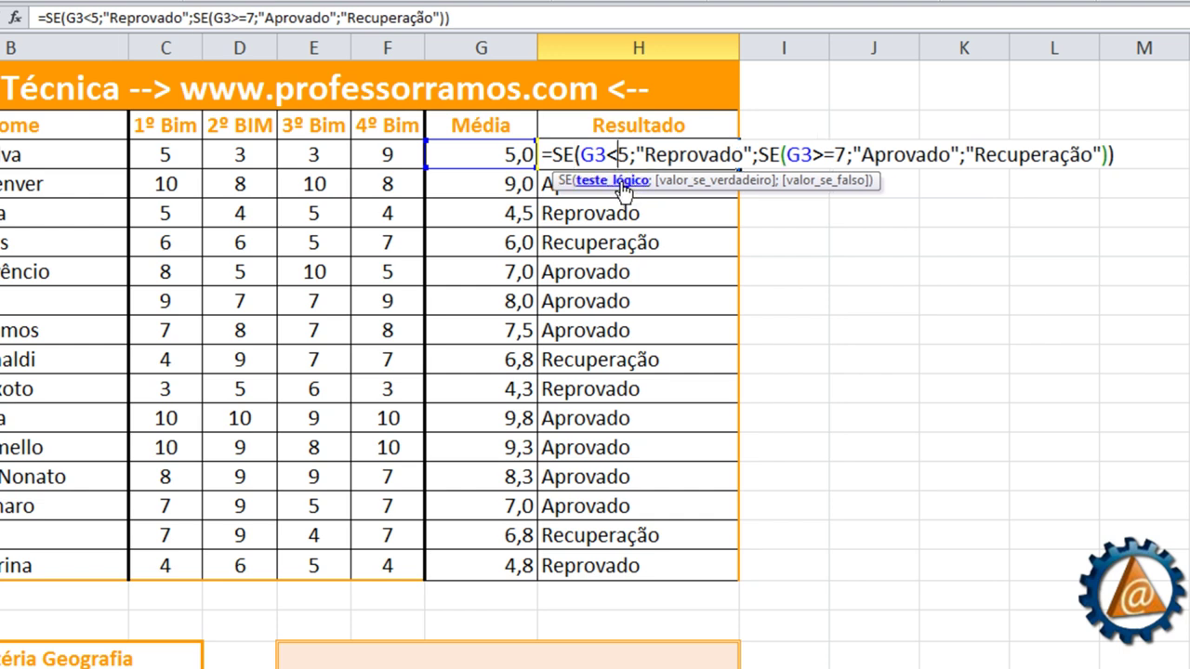
{"action": "key", "text": "Return"}
- Fill the corrected H3 formula down the Resultado column to the last student
{"action": "left_click", "coordinate": [702, 156]}
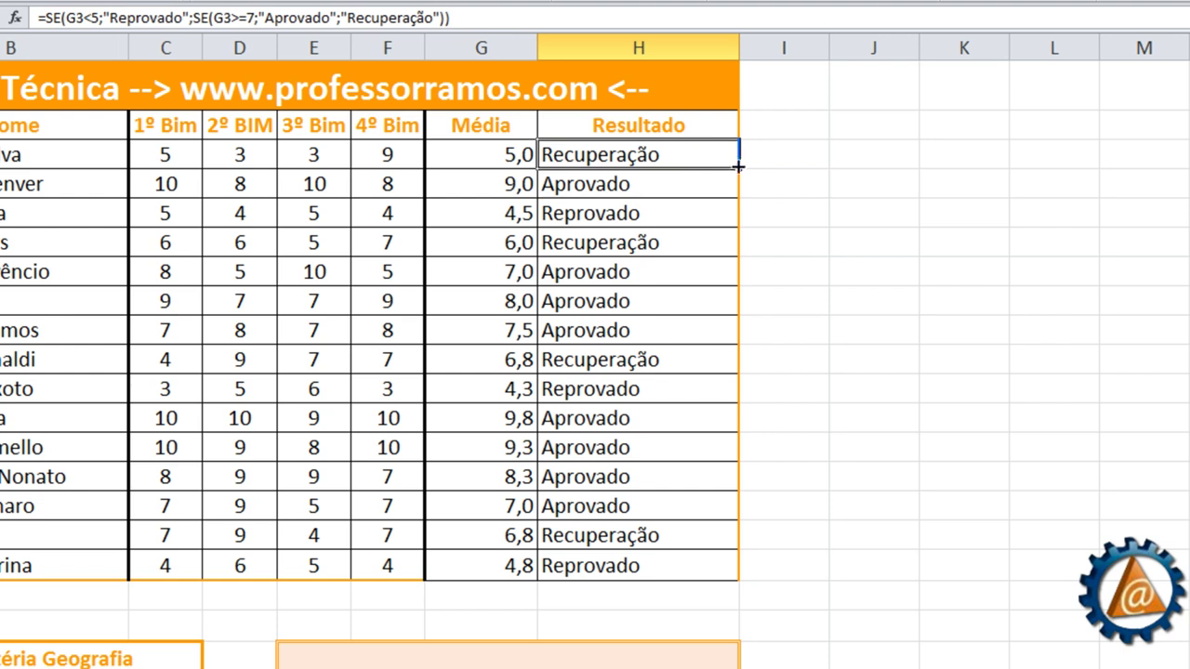
{"action": "double_click", "coordinate": [738, 165]}
{"action": "left_click", "coordinate": [786, 162]}
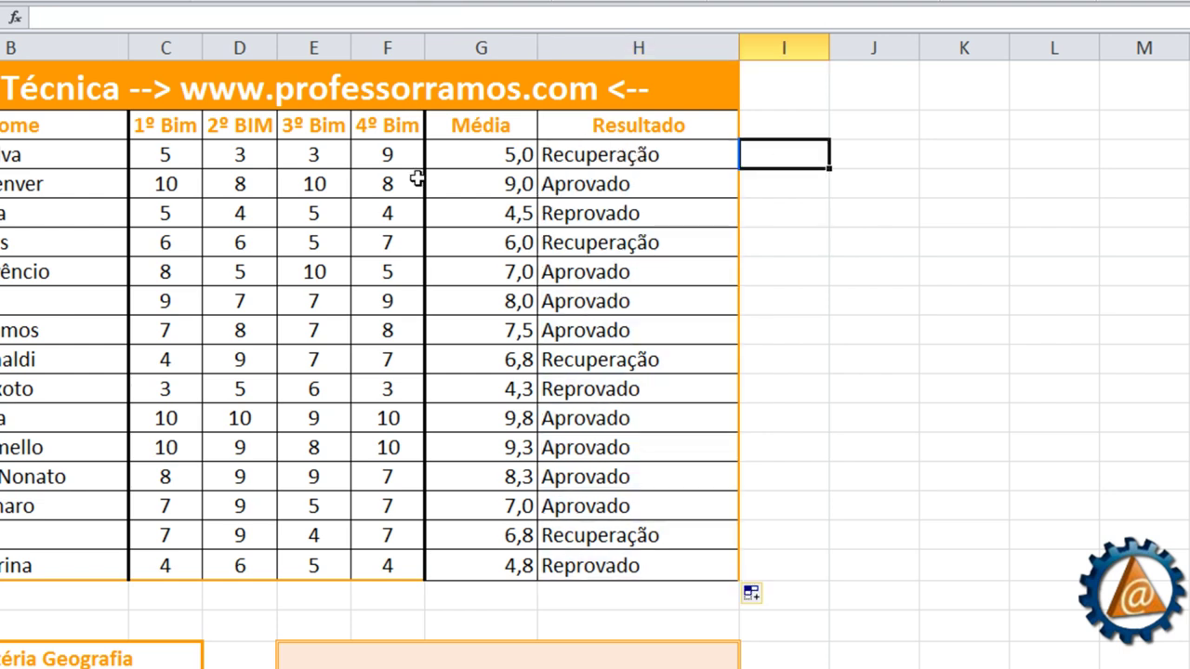
- Set the first student's 1º Bim grade in C3 to 3
{"action": "left_click", "coordinate": [184, 156]}
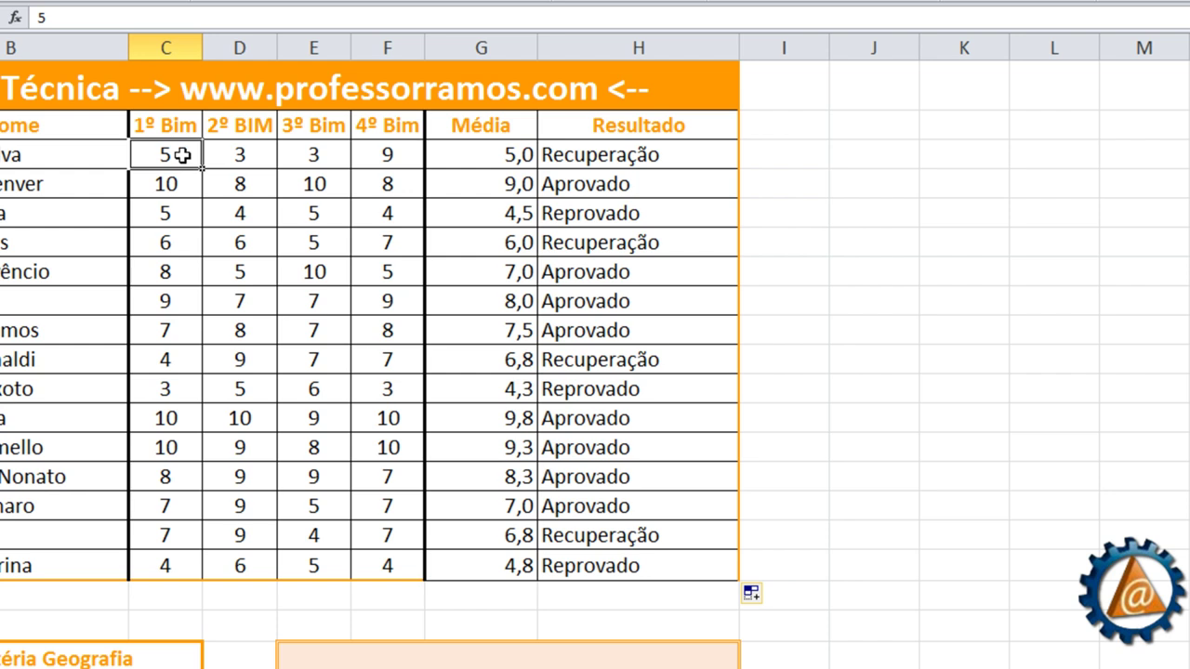
{"action": "type", "text": "3"}
{"action": "key", "text": "Return"}
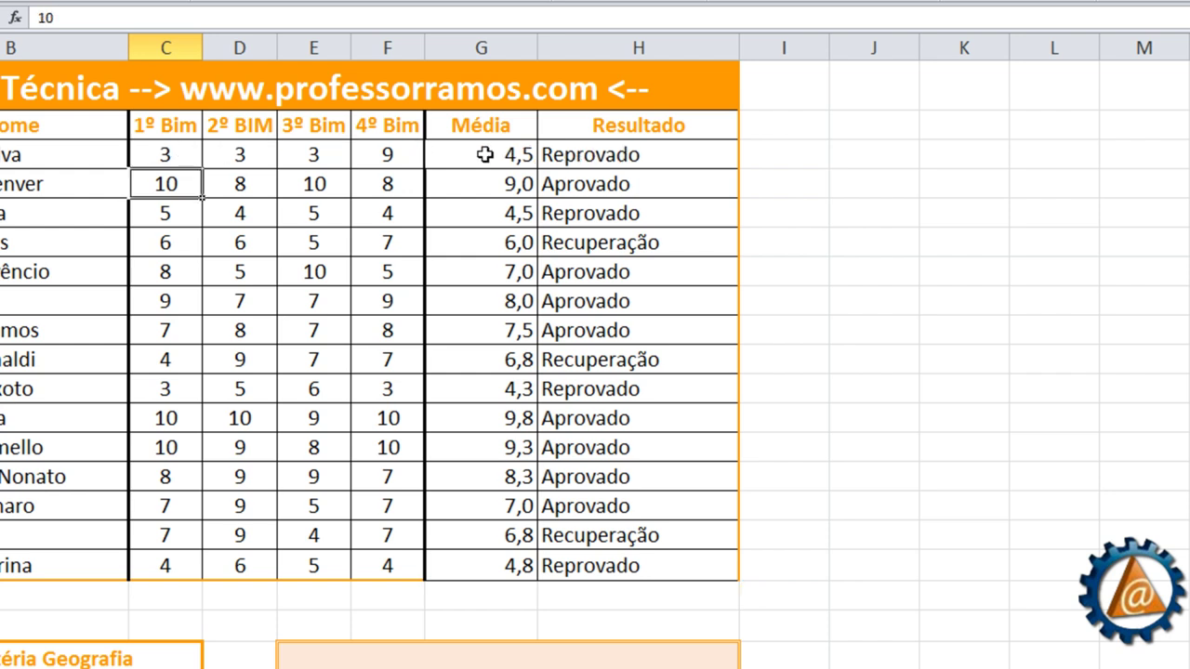
- Set the first student's 2º Bim grade in D3 to 5 and 3º Bim grade in E3 to 6
{"action": "left_click", "coordinate": [254, 156]}
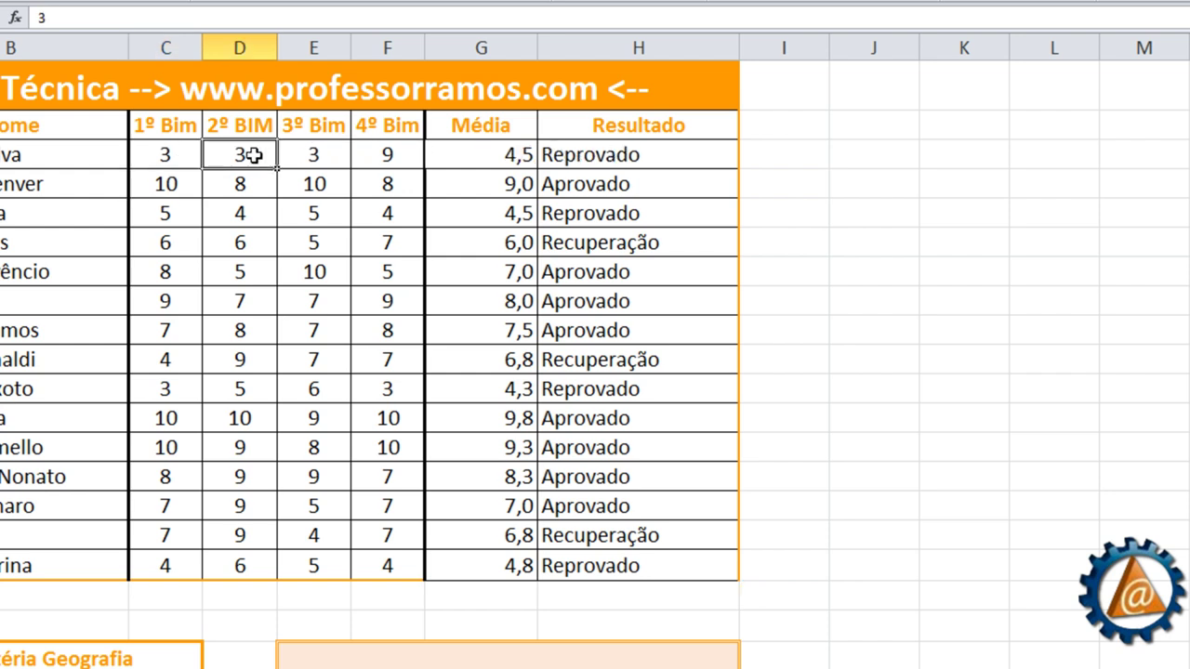
{"action": "type", "text": "5"}
{"action": "key", "text": "Return"}
{"action": "left_click", "coordinate": [243, 151]}
{"action": "left_click", "coordinate": [293, 151]}
{"action": "type", "text": "6"}
{"action": "key", "text": "Return"}
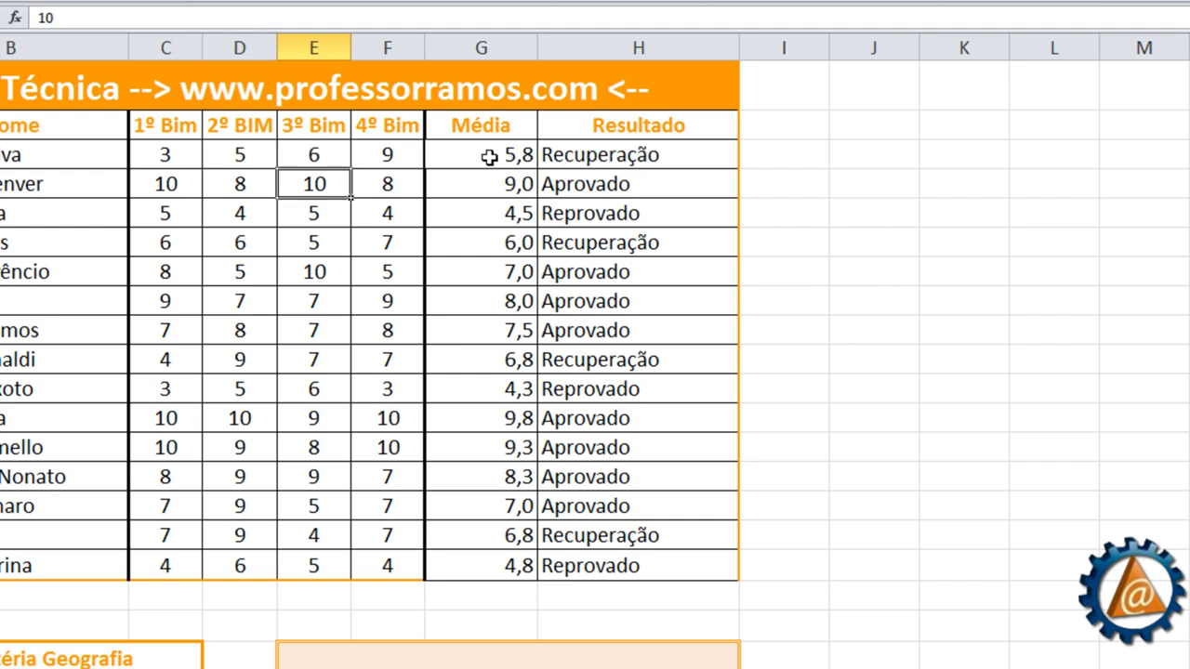
- Set the first student's 1º Bim grade in C3 to 4 and 2º Bim grade in D3 to 8
{"action": "left_click", "coordinate": [175, 154]}
{"action": "type", "text": "4"}
{"action": "key", "text": "Return"}
{"action": "left_click", "coordinate": [173, 154]}
{"action": "left_click", "coordinate": [224, 153]}
{"action": "type", "text": "8"}
{"action": "key", "text": "Return"}
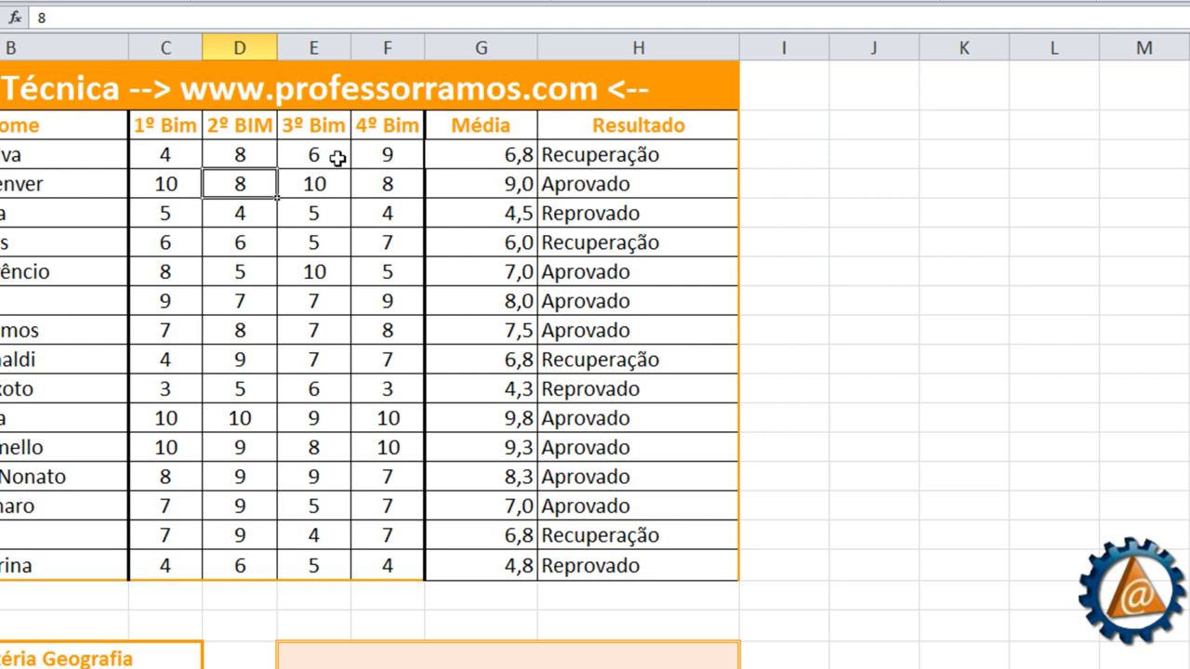
- Set the first student's 1º Bim grade in C3 to 9 to test for an Aprovado result
{"action": "left_click", "coordinate": [186, 154]}
{"action": "type", "text": "9"}
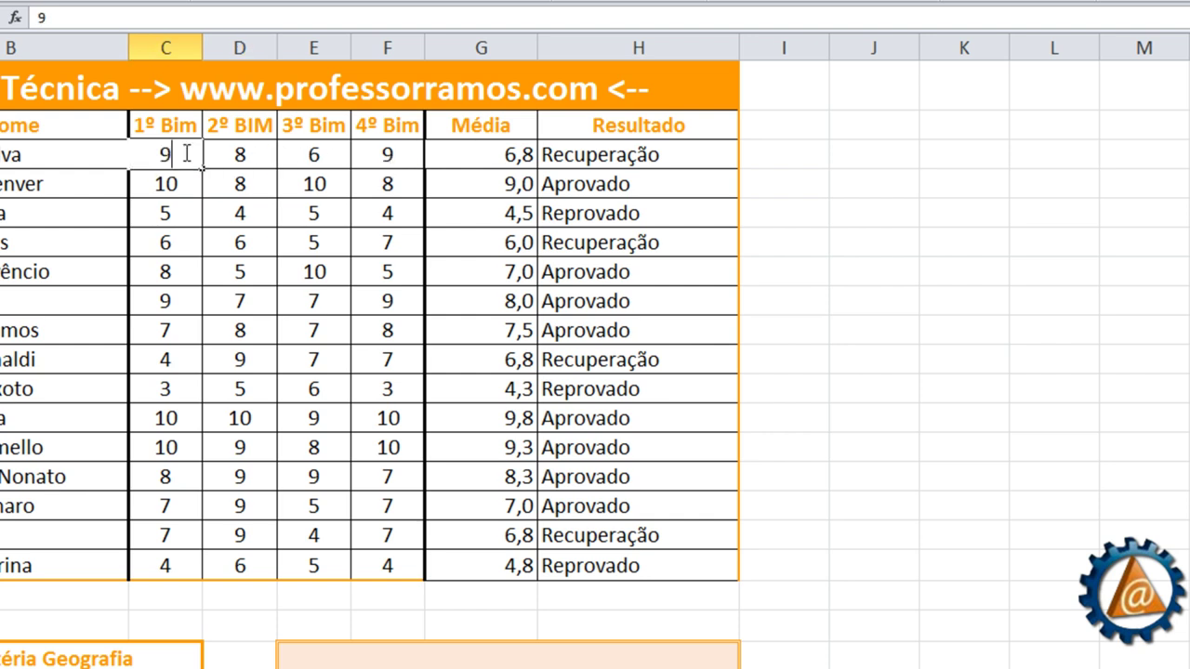
{"action": "key", "text": "Return"}
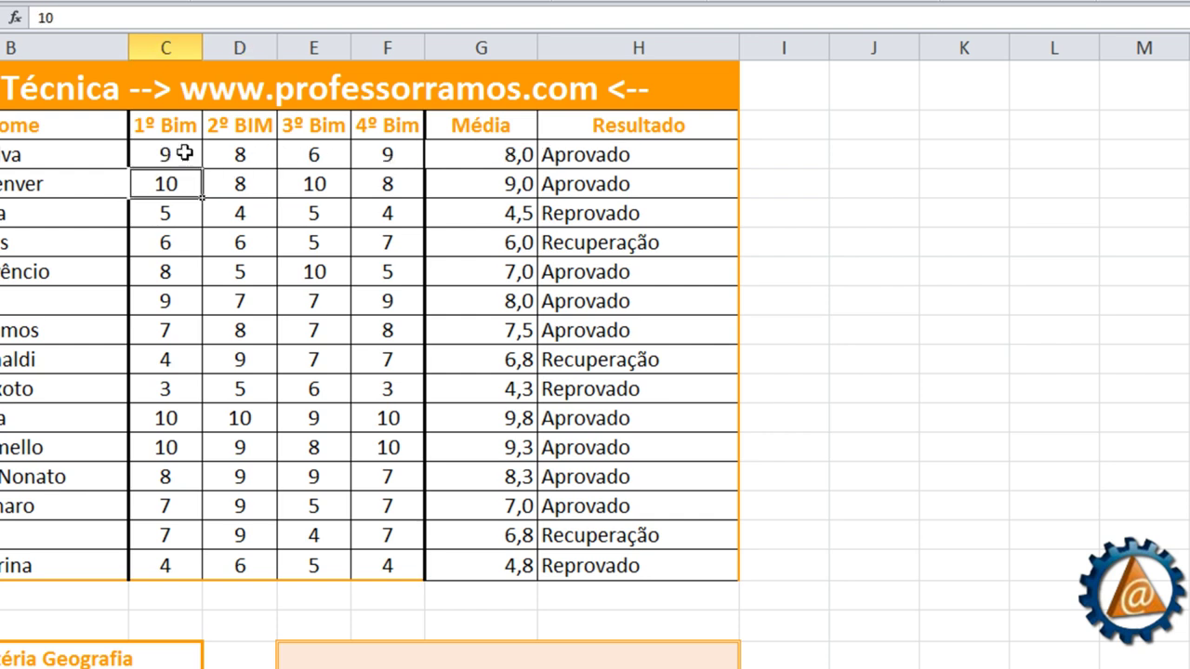
- Open the H3 formula to review its nested SE conditions and leave it as is
{"action": "double_click", "coordinate": [586, 152]}
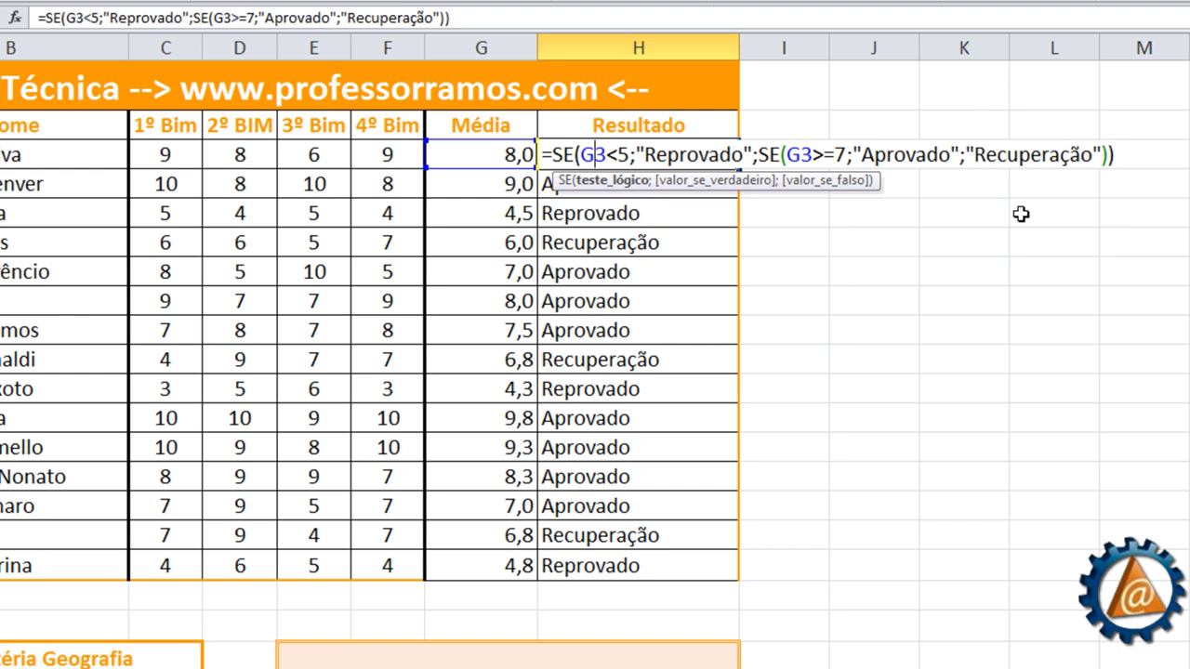
{"action": "key", "text": "Return"}
{"action": "left_click", "coordinate": [699, 160]}
{"action": "double_click", "coordinate": [681, 156]}
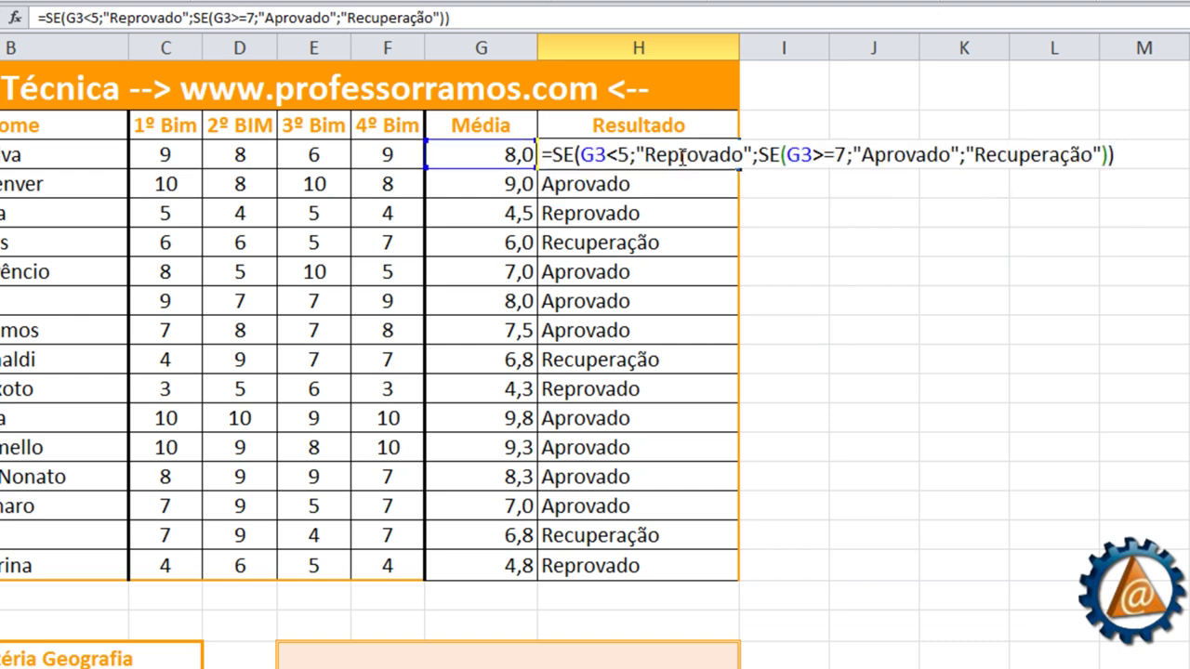
{"action": "key", "text": "Return"}
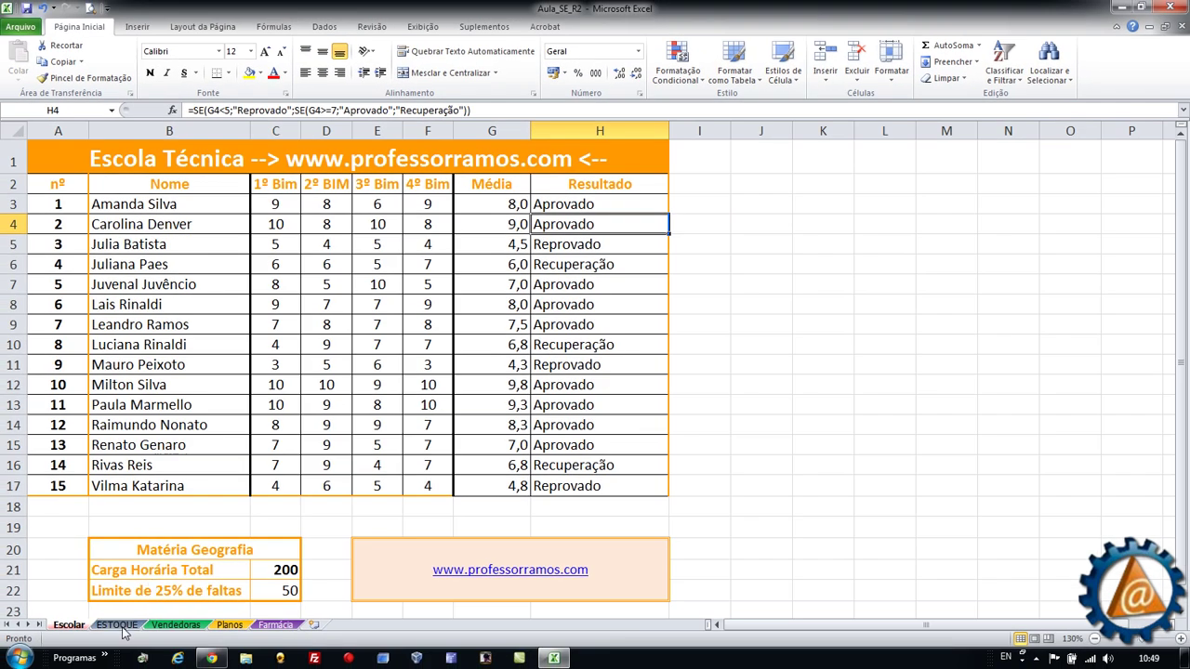
- Switch to the ESTOQUE sheet and examine the Qtd Atual formula in D3 without changing it
{"action": "left_click", "coordinate": [121, 626]}
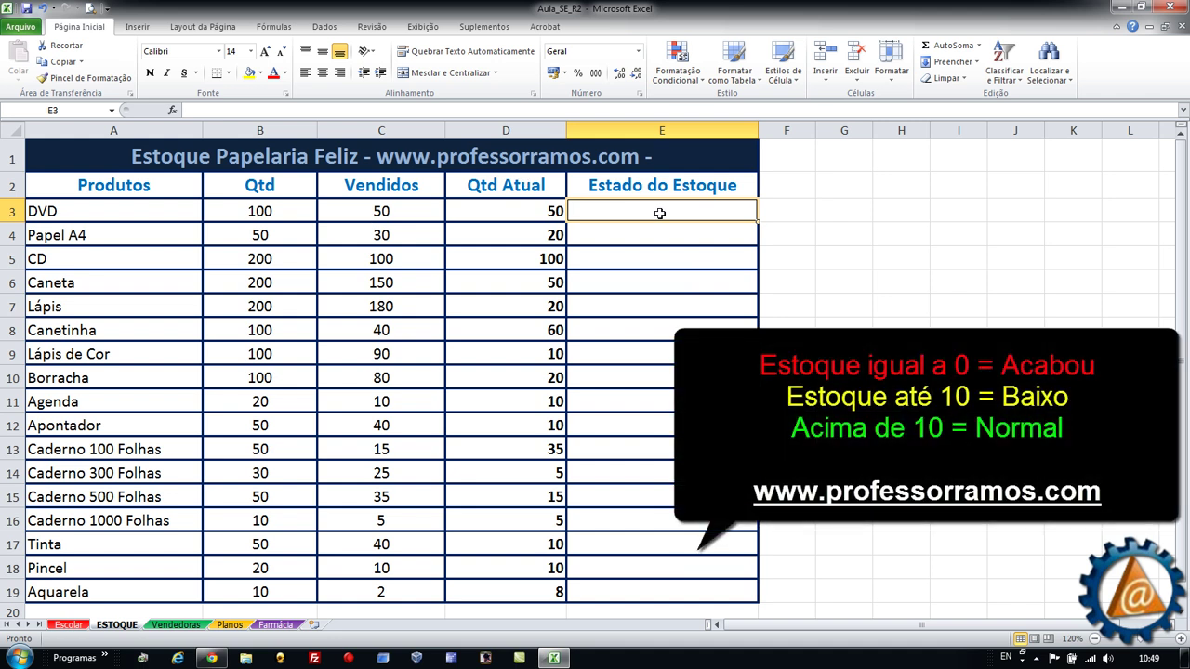
{"action": "double_click", "coordinate": [525, 213]}
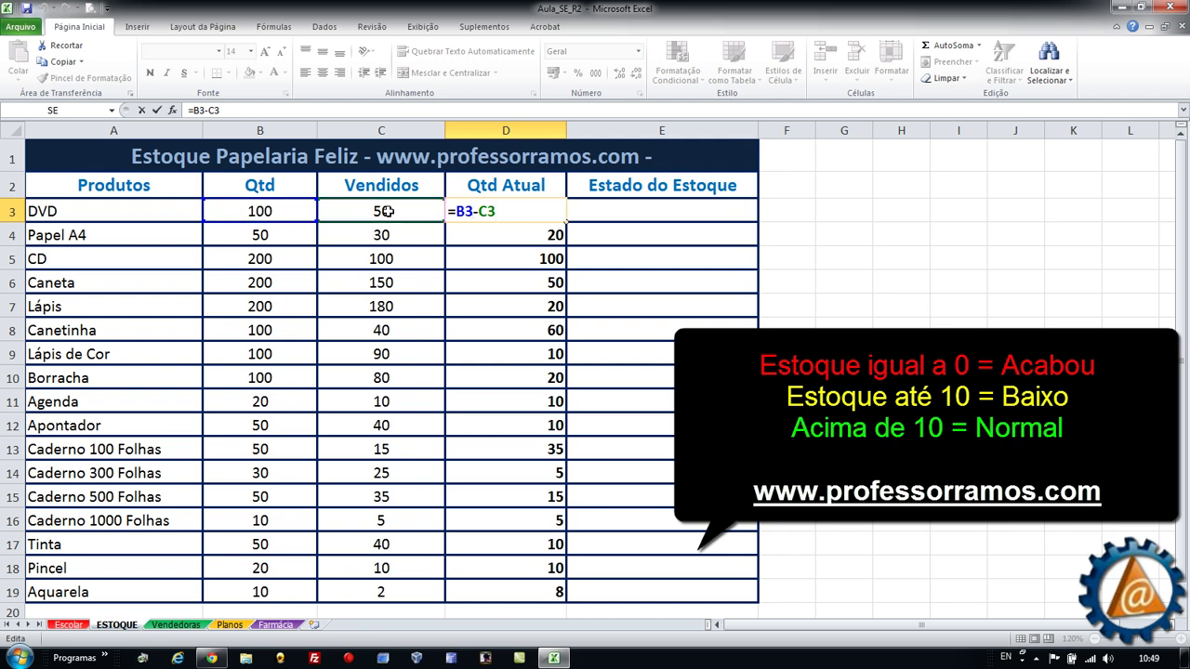
{"action": "key", "text": "Escape"}
- Start an SE formula in E3 under Estado do Estoque that tests D3<=0 and returns "Acabou" when true
{"action": "left_click", "coordinate": [682, 214]}
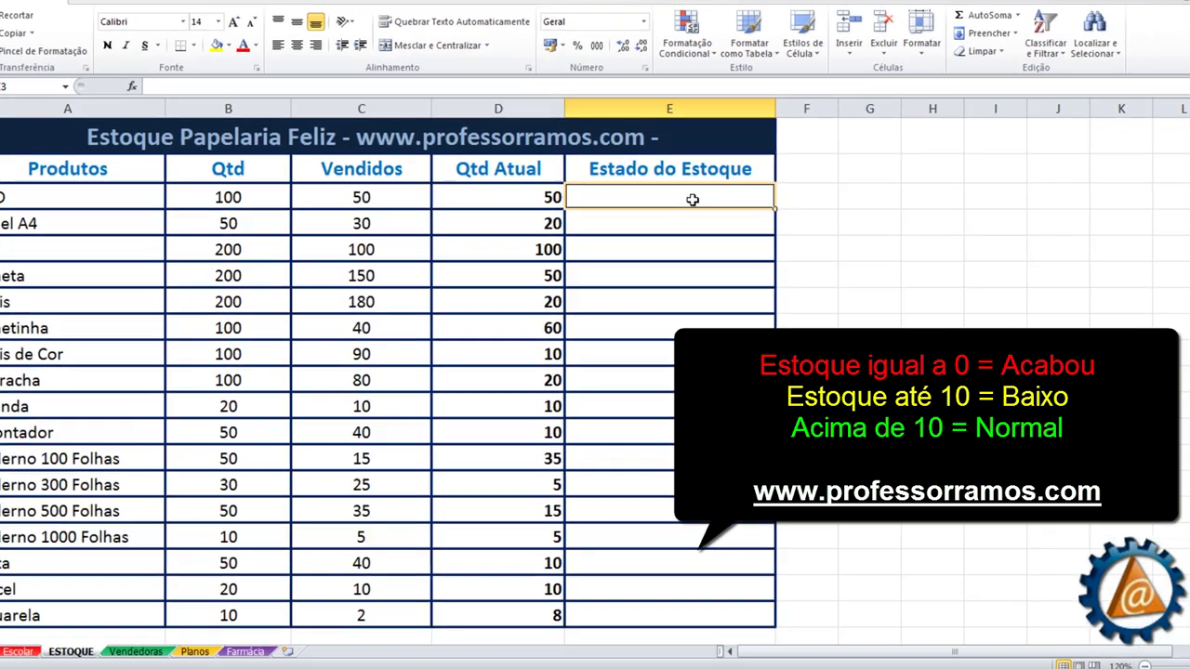
{"action": "type", "text": "=S"}
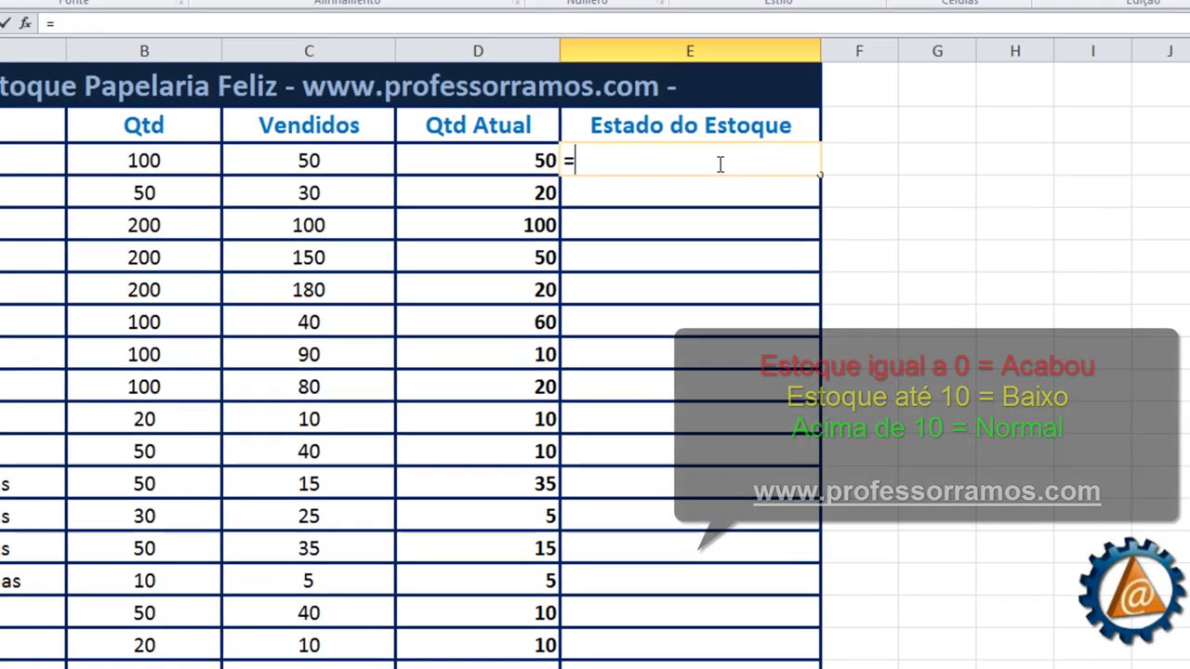
{"action": "type", "text": "E"}
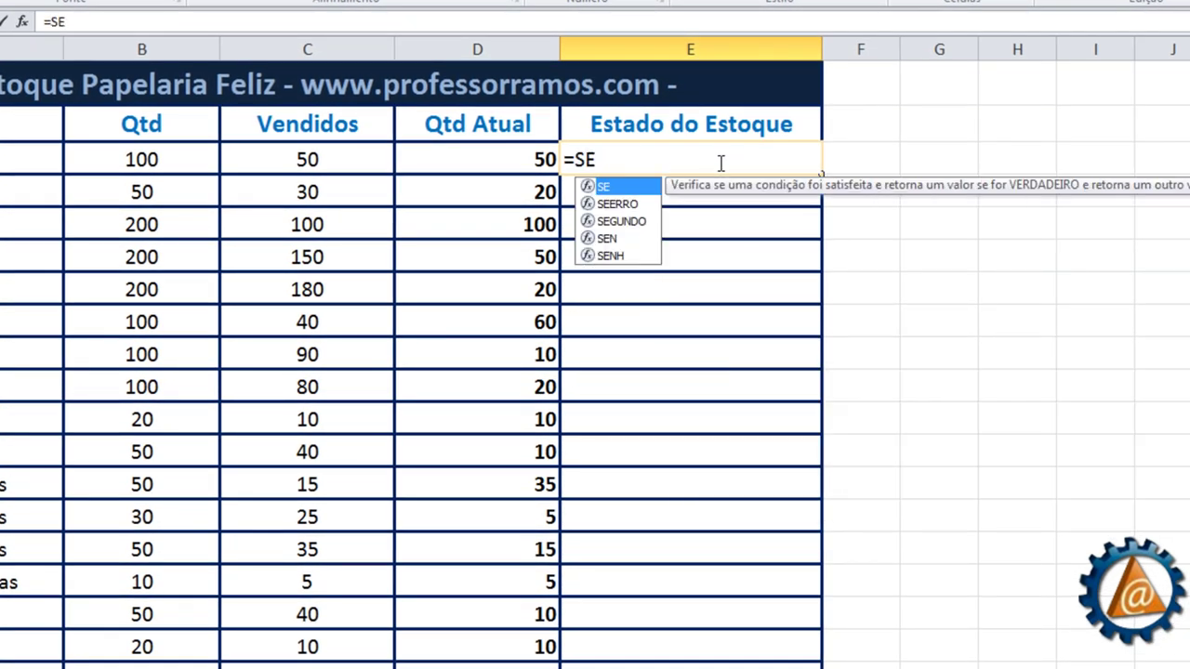
{"action": "type", "text": "("}
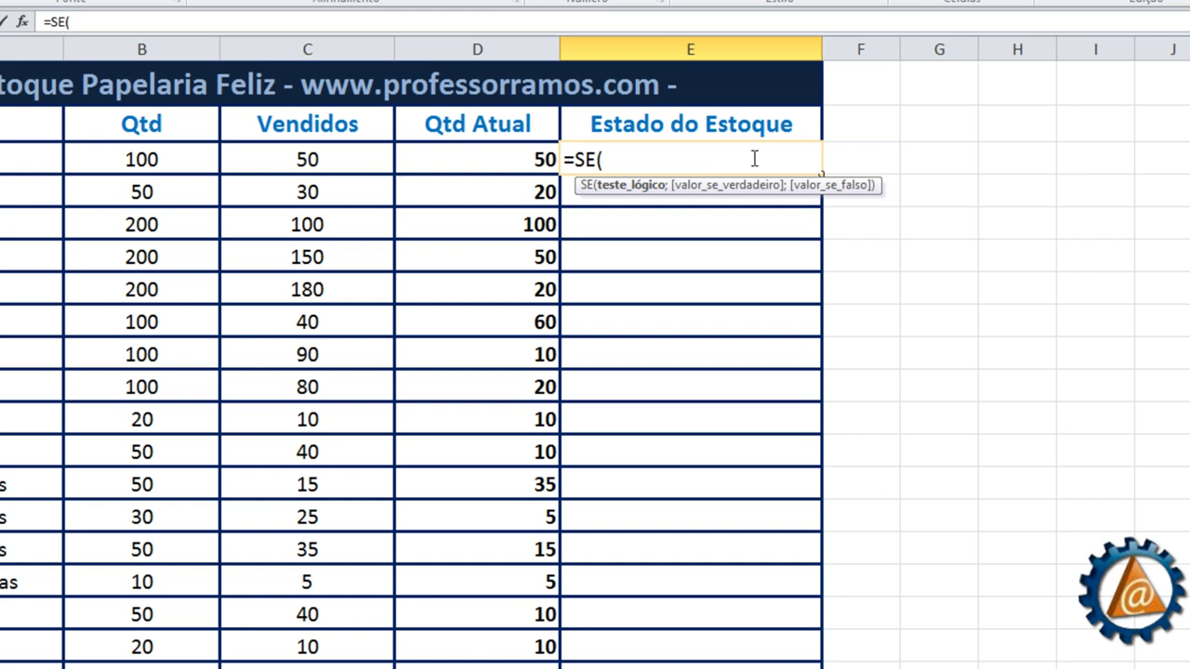
{"action": "left_click", "coordinate": [518, 159]}
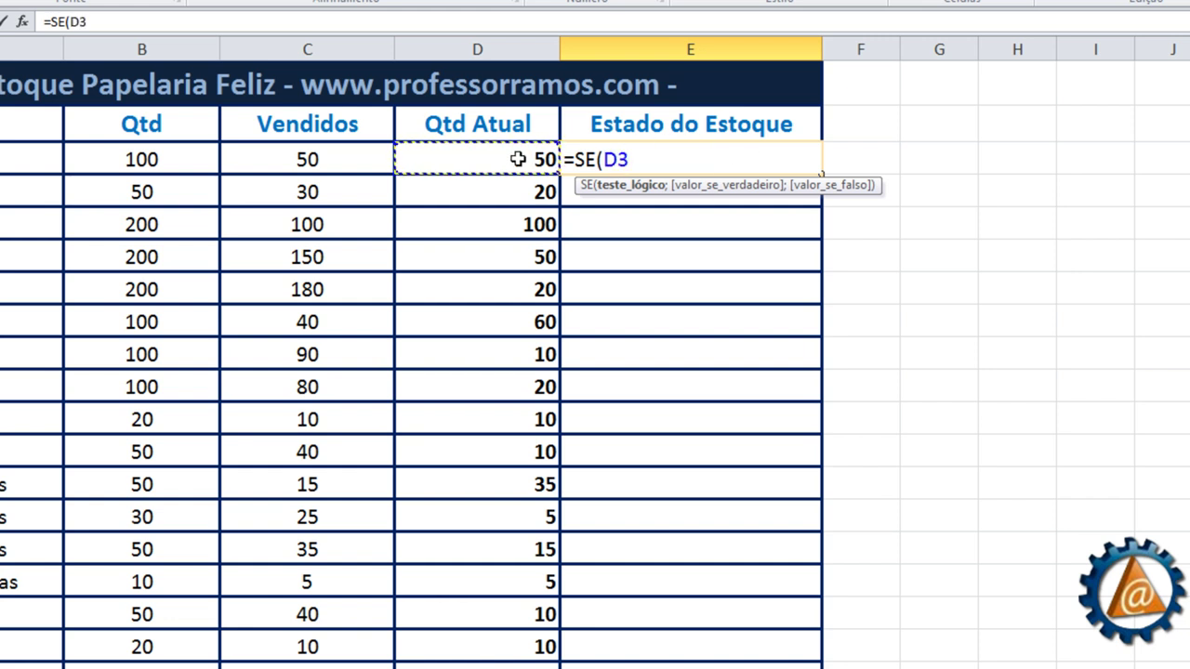
{"action": "type", "text": "<="}
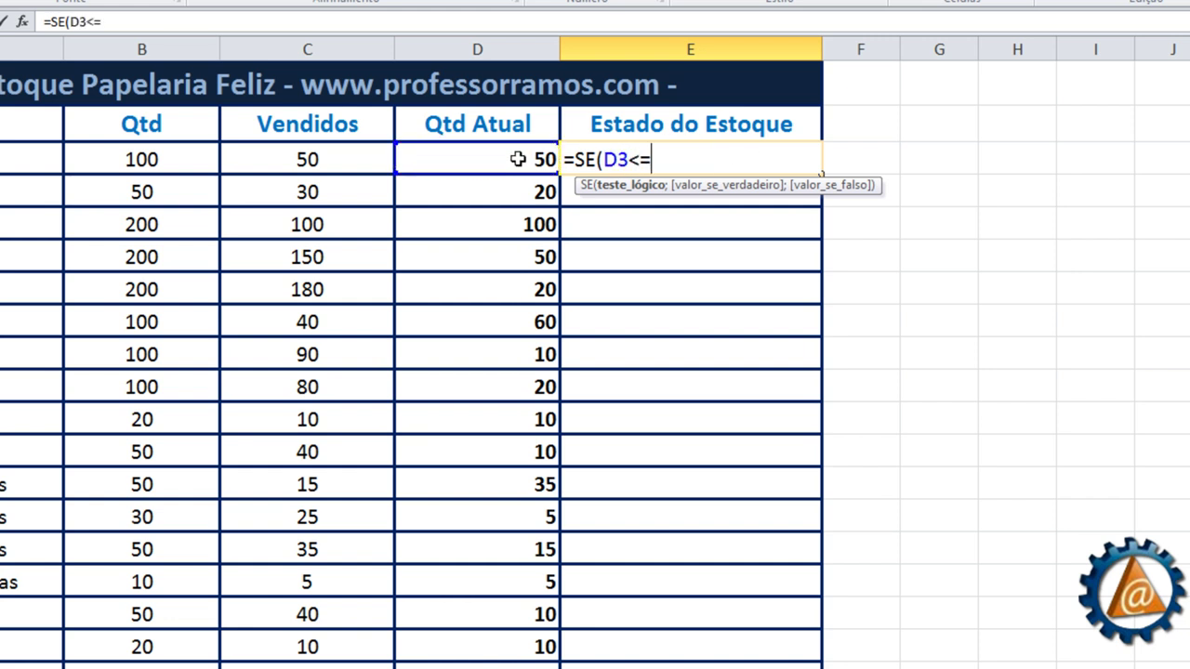
{"action": "type", "text": "0;"}
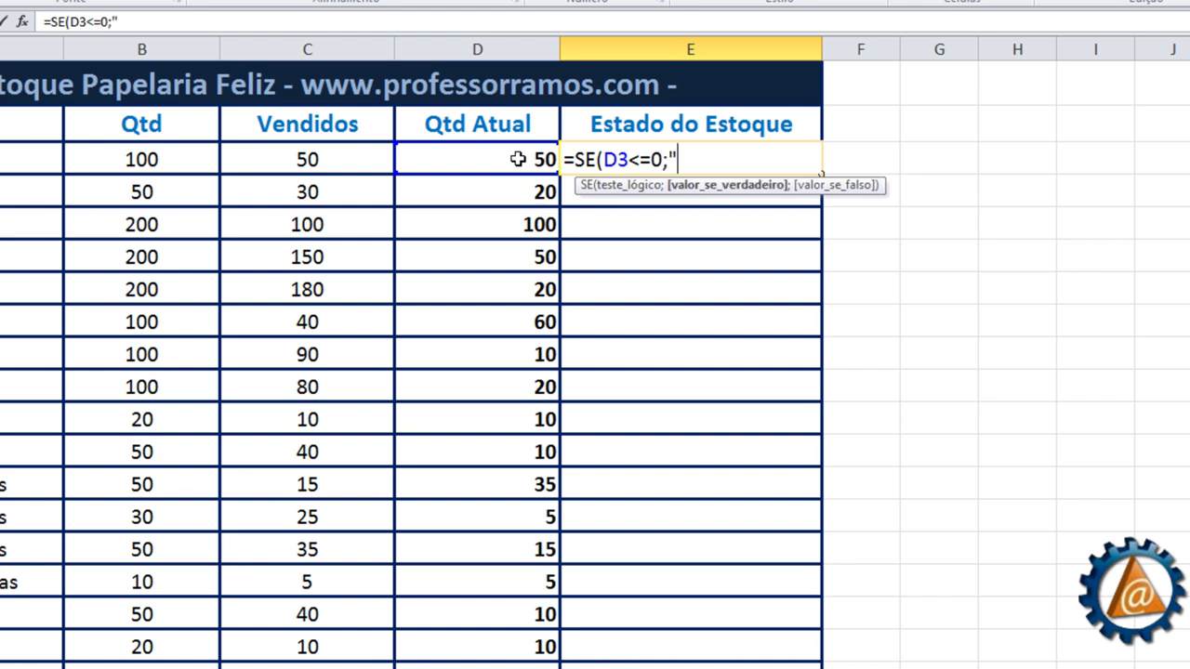
{"action": "type", "text": "\"Acabou\""}
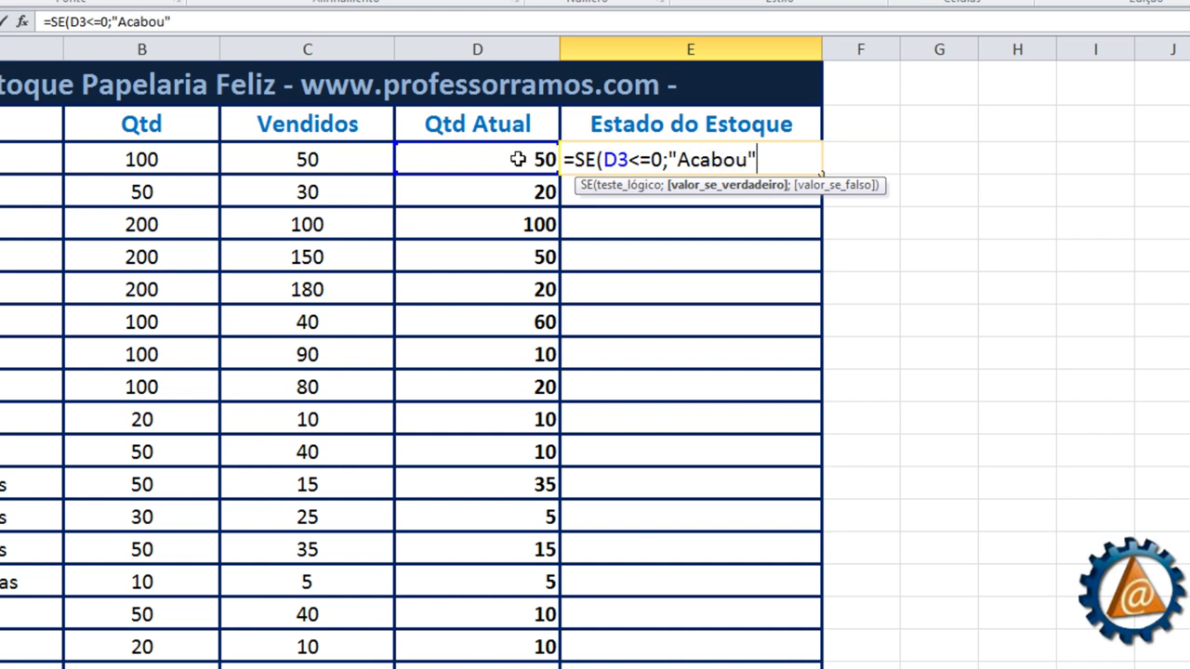
{"action": "type", "text": ";"}
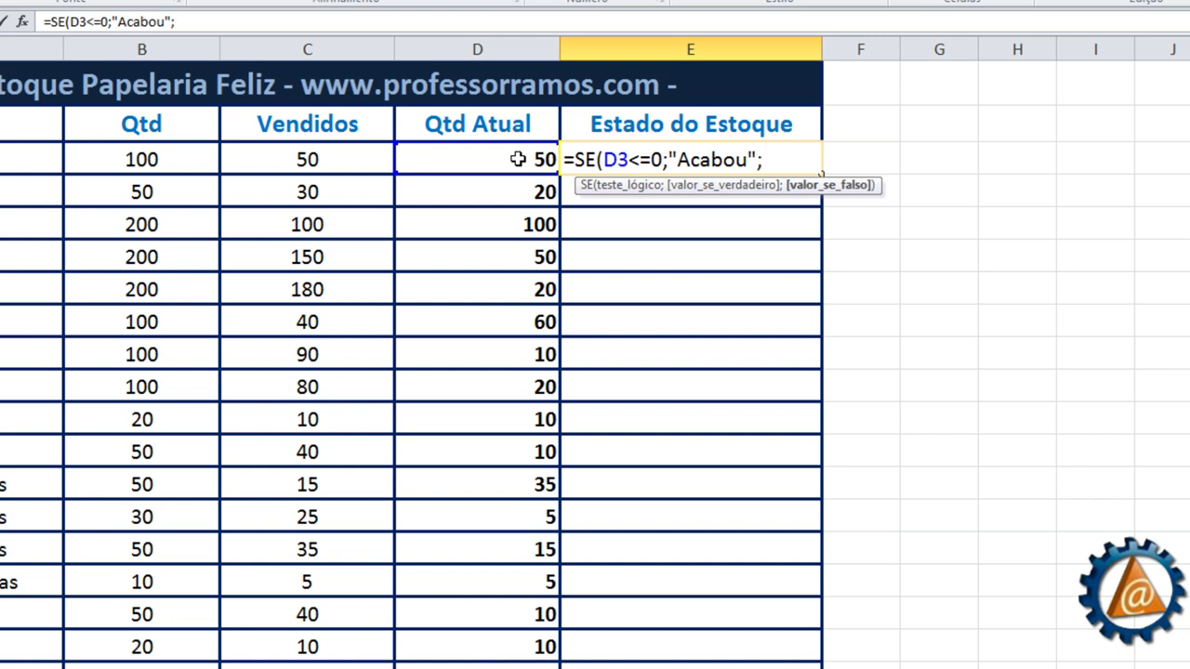
- Complete the E3 formula with a nested SE that returns "Normal" for D3>10 and "Baixo" otherwise, and commit it
{"action": "type", "text": "SE"}
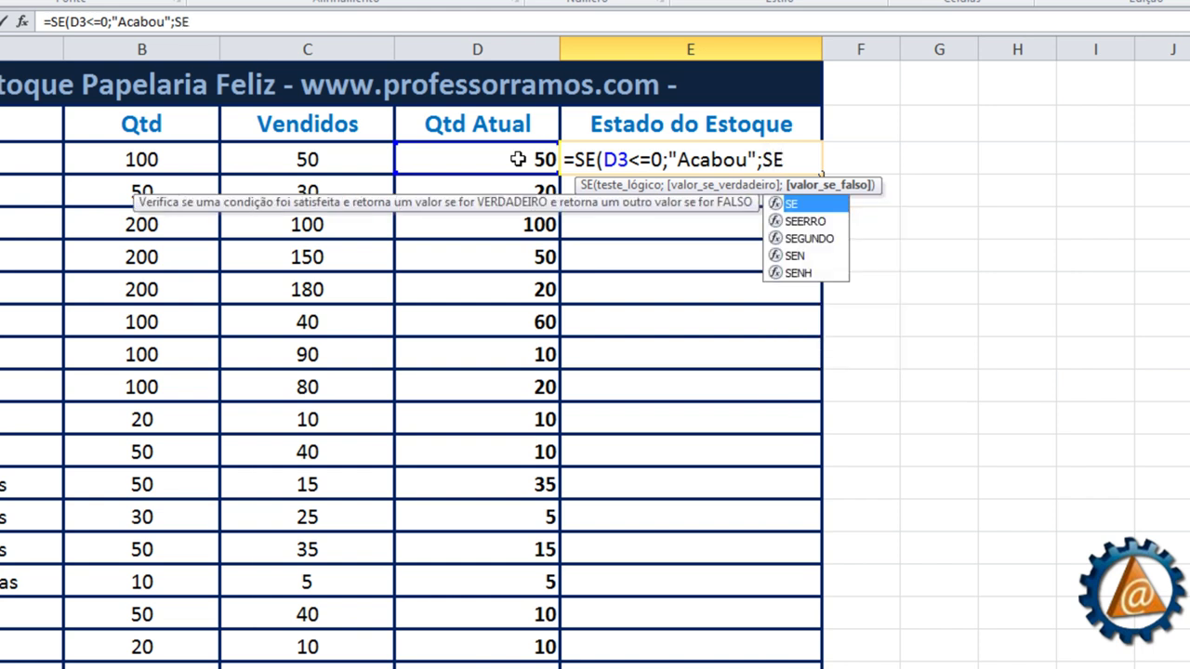
{"action": "type", "text": "("}
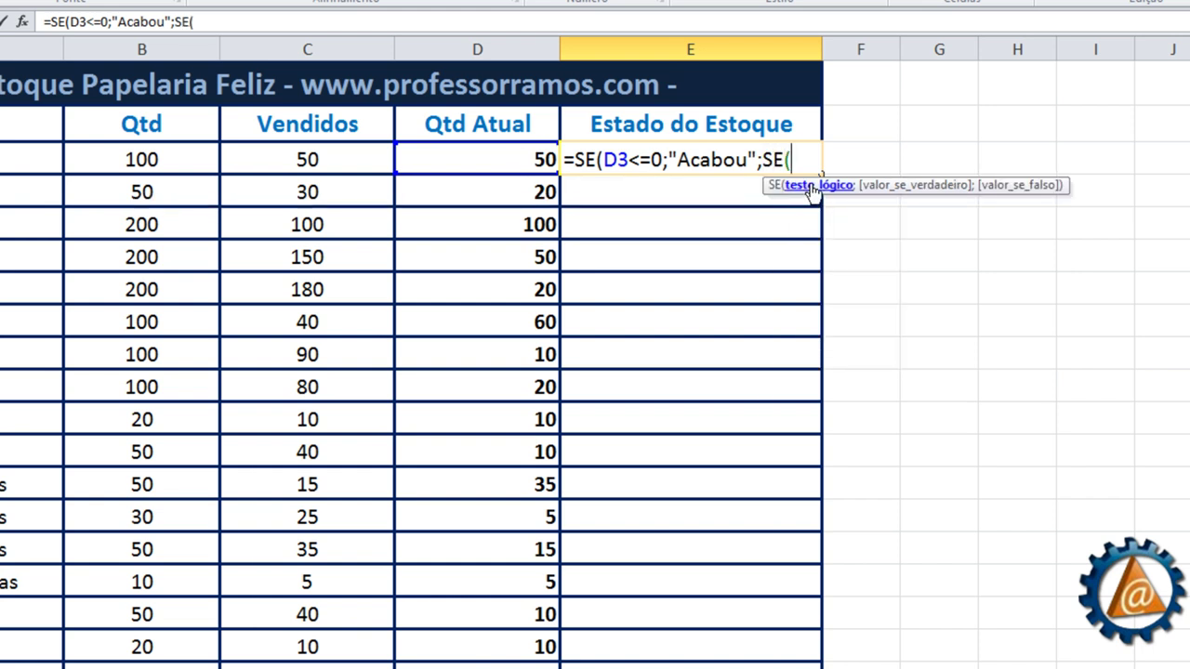
{"action": "left_click", "coordinate": [464, 155]}
{"action": "type", "text": ">10"}
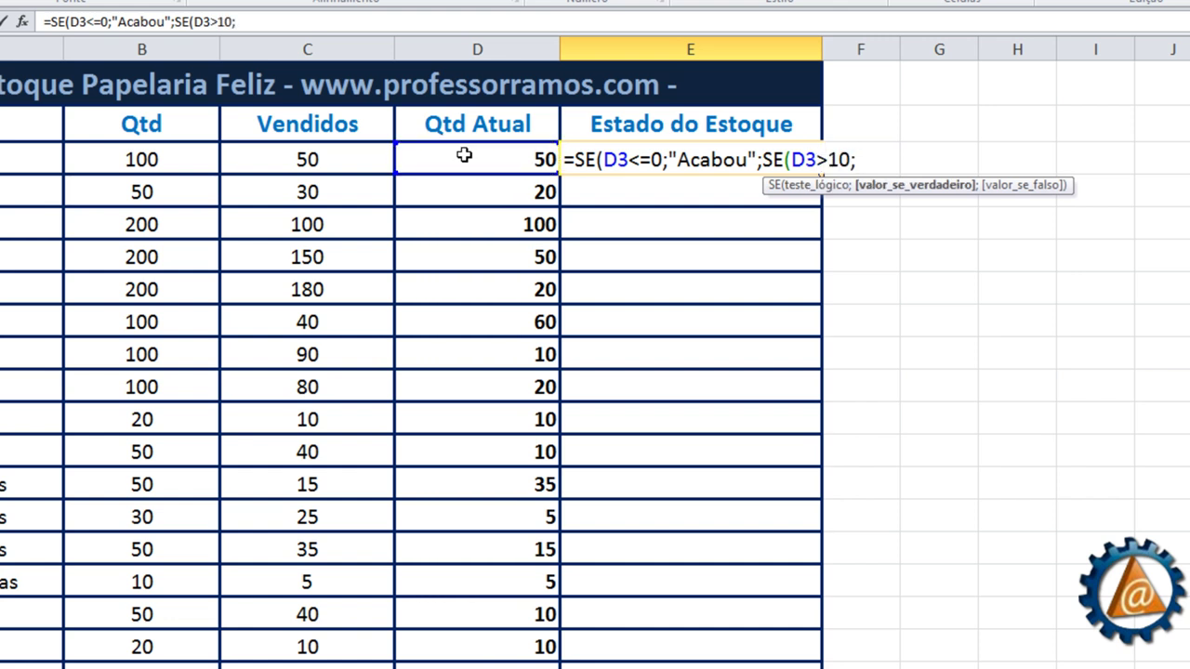
{"action": "type", "text": "\"Norm"}
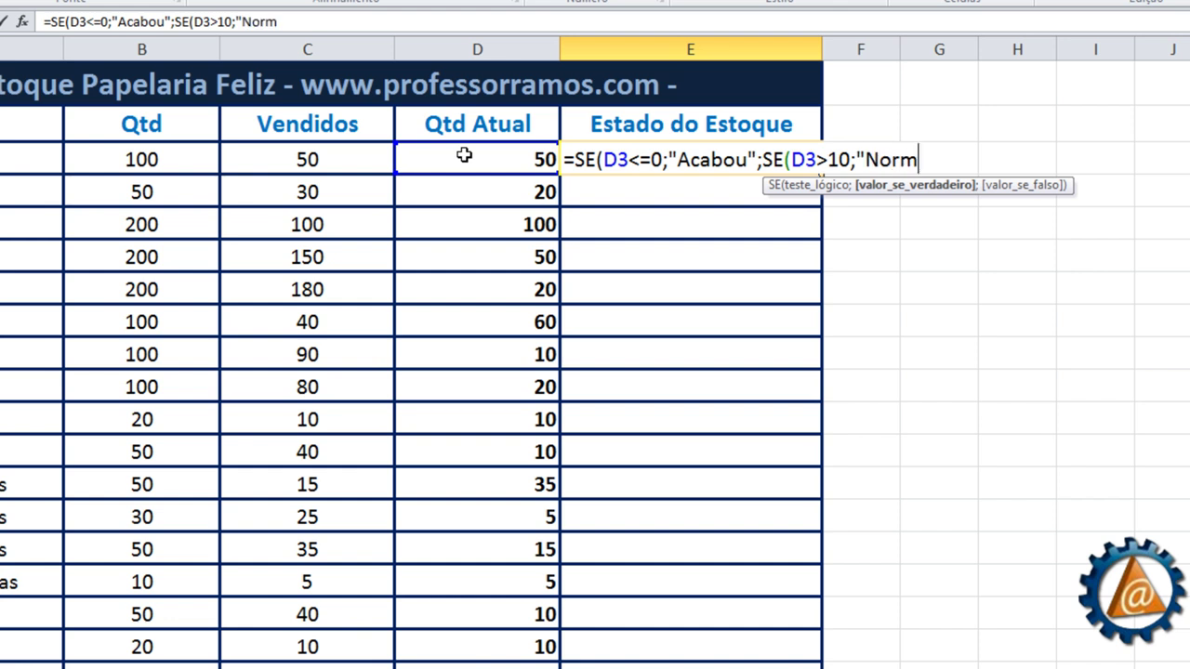
{"action": "type", "text": "al\""}
{"action": "type", "text": ";"}
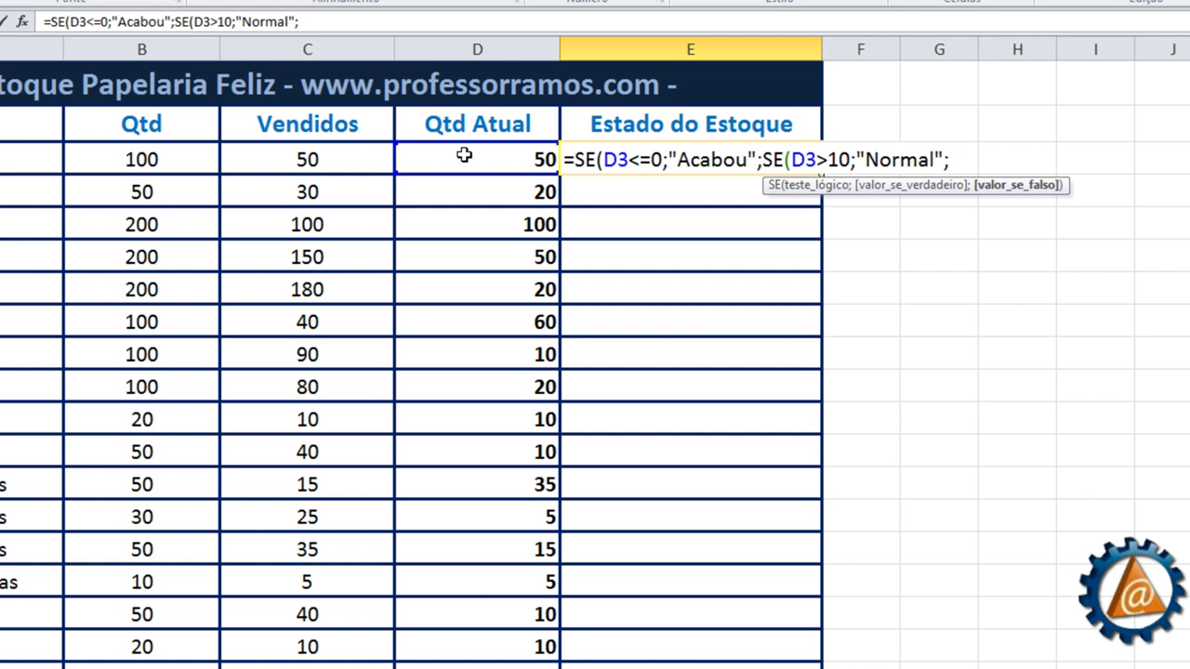
{"action": "type", "text": "\"Baixo"}
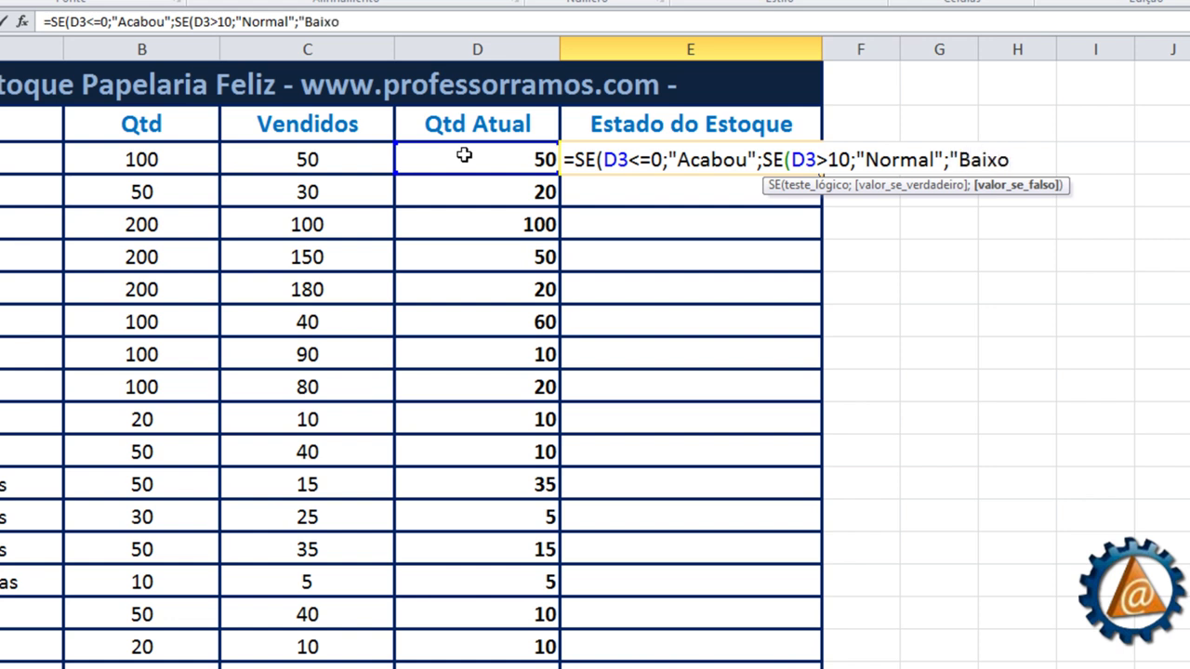
{"action": "type", "text": "\")"}
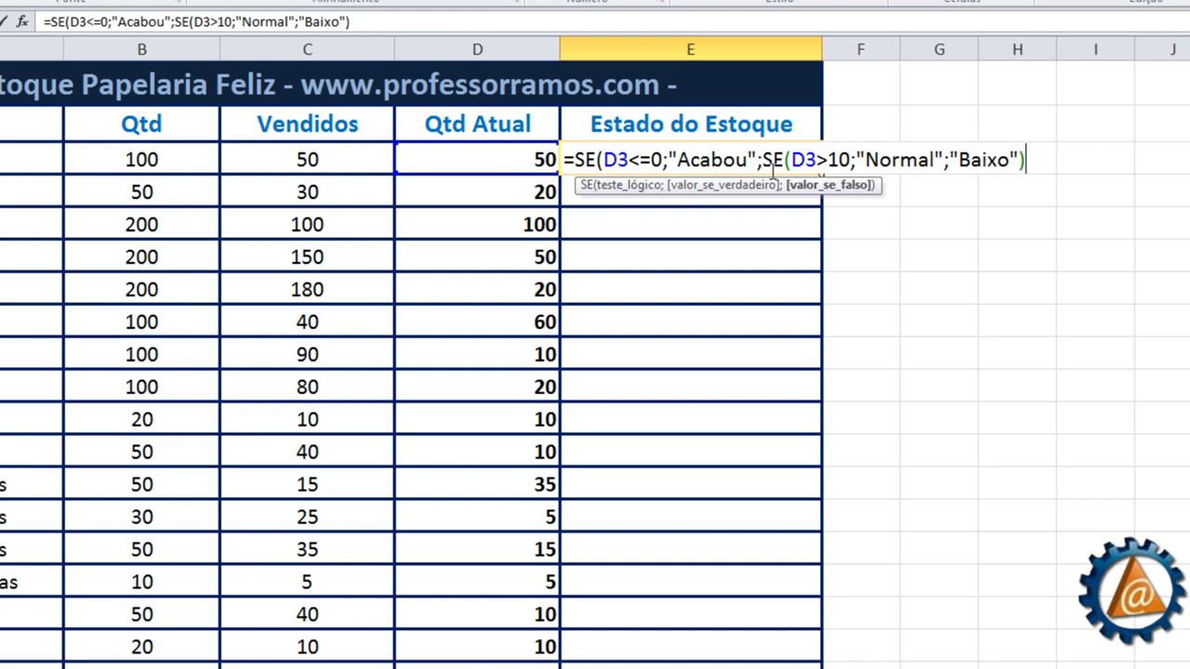
{"action": "type", "text": ")"}
{"action": "key", "text": "Return"}
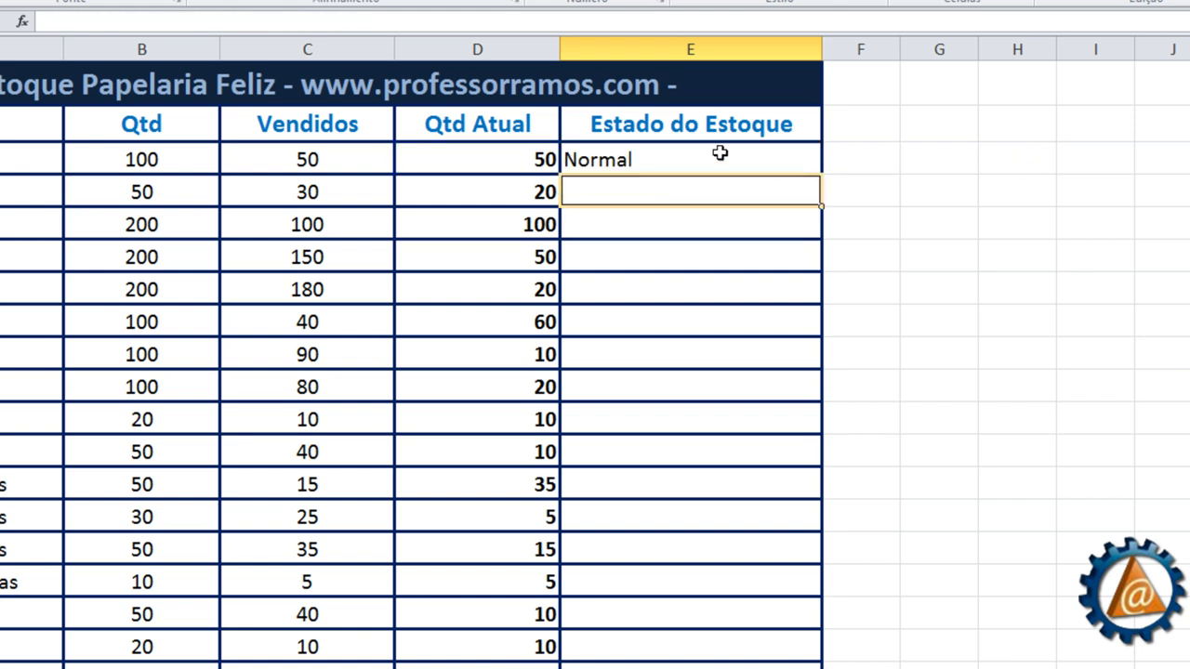
- Test the nested SE in E3 at the low-stock level by overwriting D3 with 10 and with 1
{"action": "left_click", "coordinate": [530, 159]}
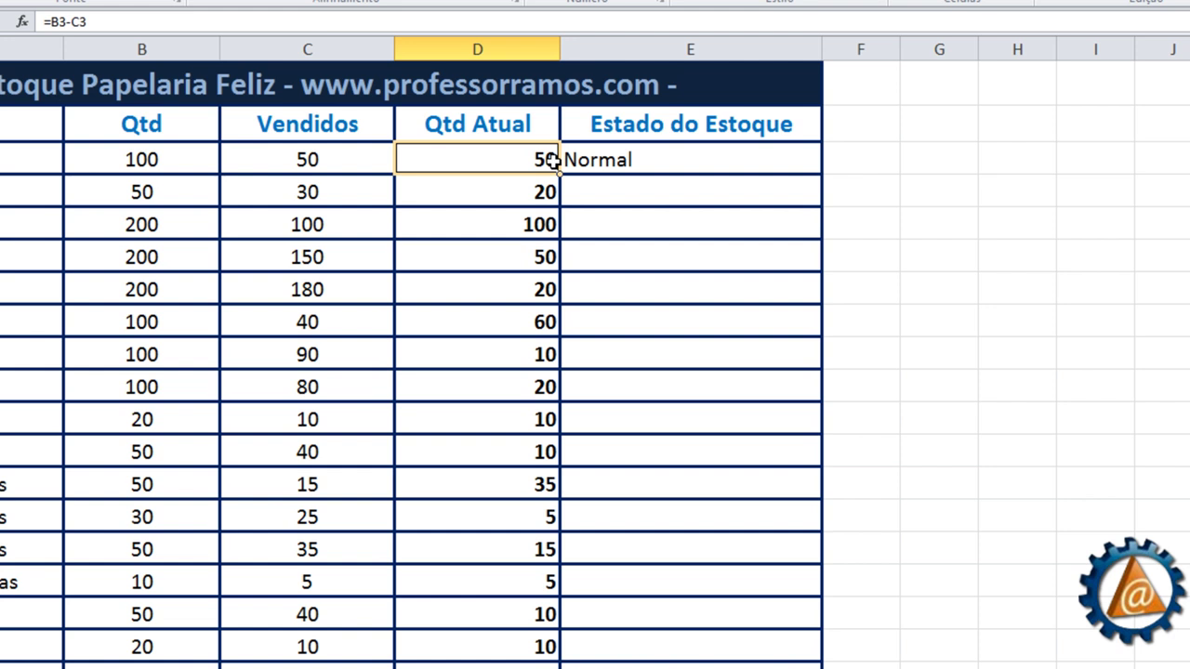
{"action": "type", "text": "10"}
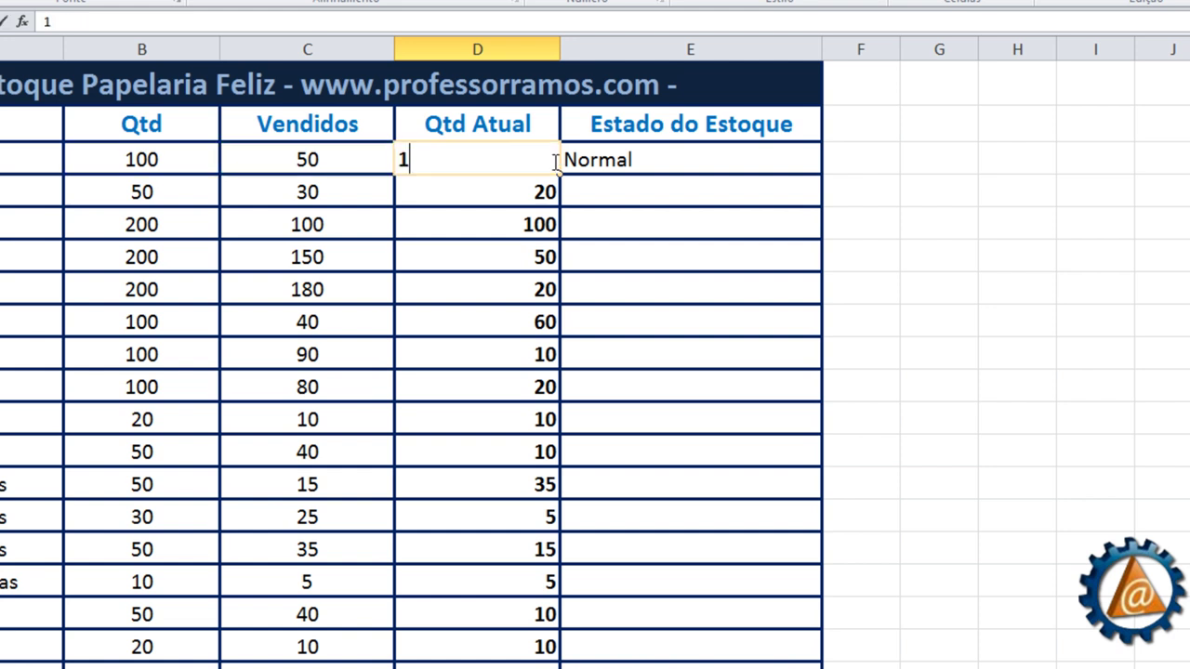
{"action": "key", "text": "Return"}
{"action": "left_click", "coordinate": [553, 160]}
{"action": "type", "text": "10"}
{"action": "key", "text": "Return"}
{"action": "left_click", "coordinate": [552, 160]}
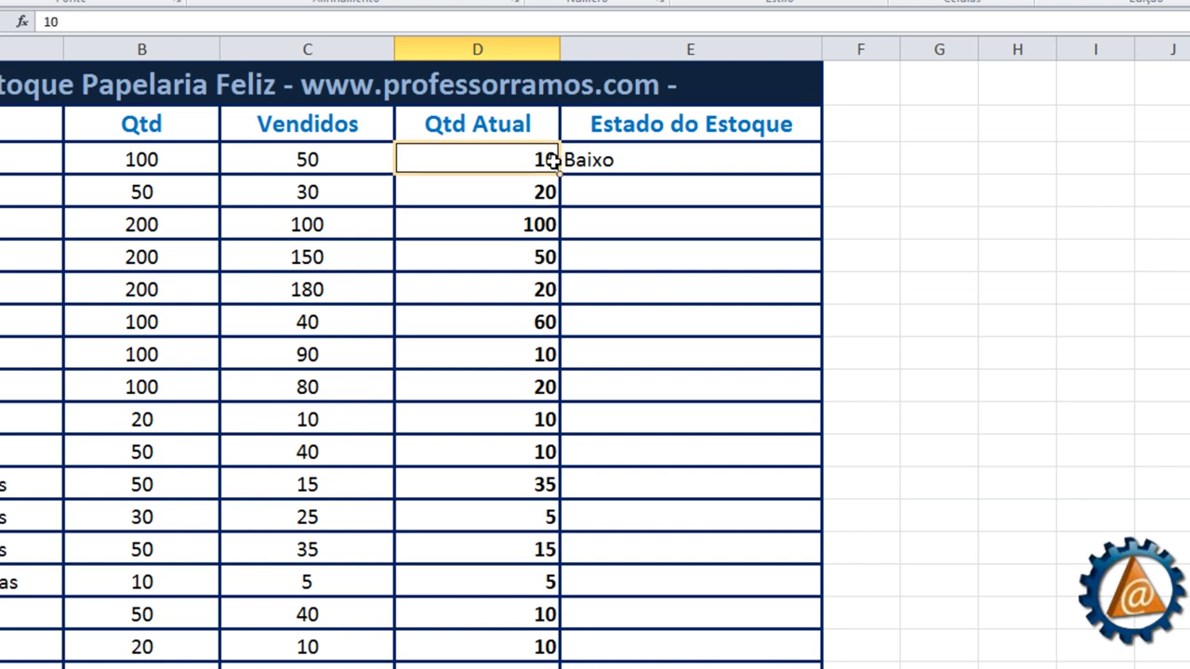
{"action": "type", "text": "1"}
{"action": "key", "text": "Return"}
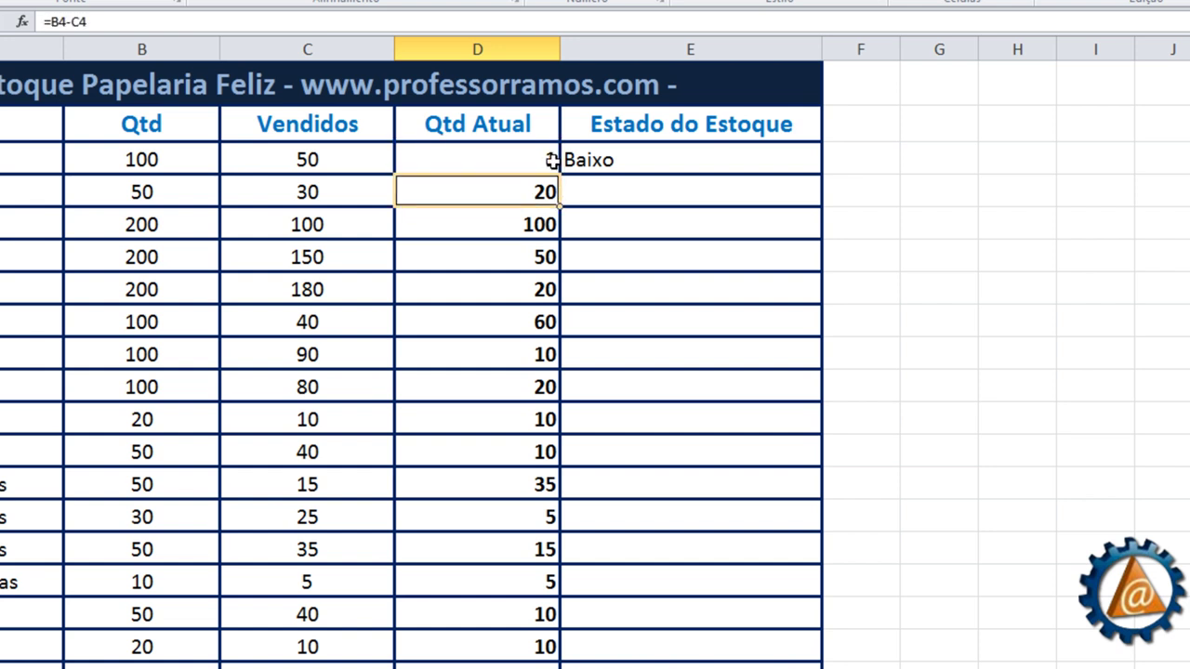
- Test the nested SE in E3 with empty, negative and high stock by entering 0, -78 and 100 in D3
{"action": "left_click", "coordinate": [552, 160]}
{"action": "type", "text": "0"}
{"action": "key", "text": "Return"}
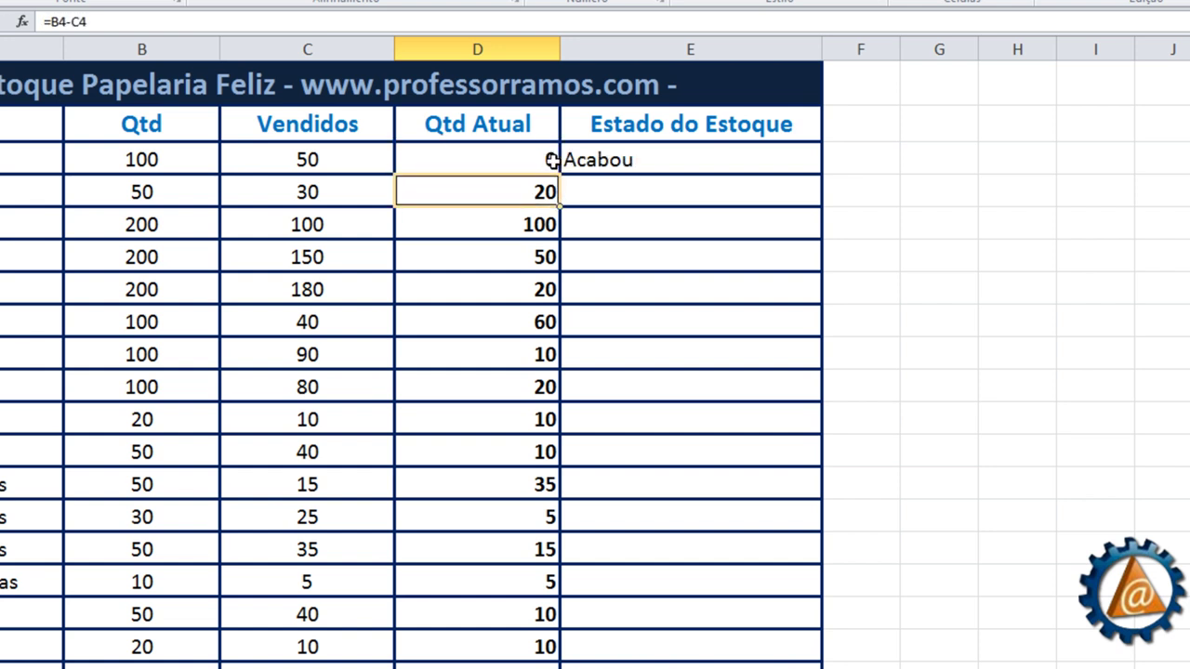
{"action": "left_click", "coordinate": [552, 160]}
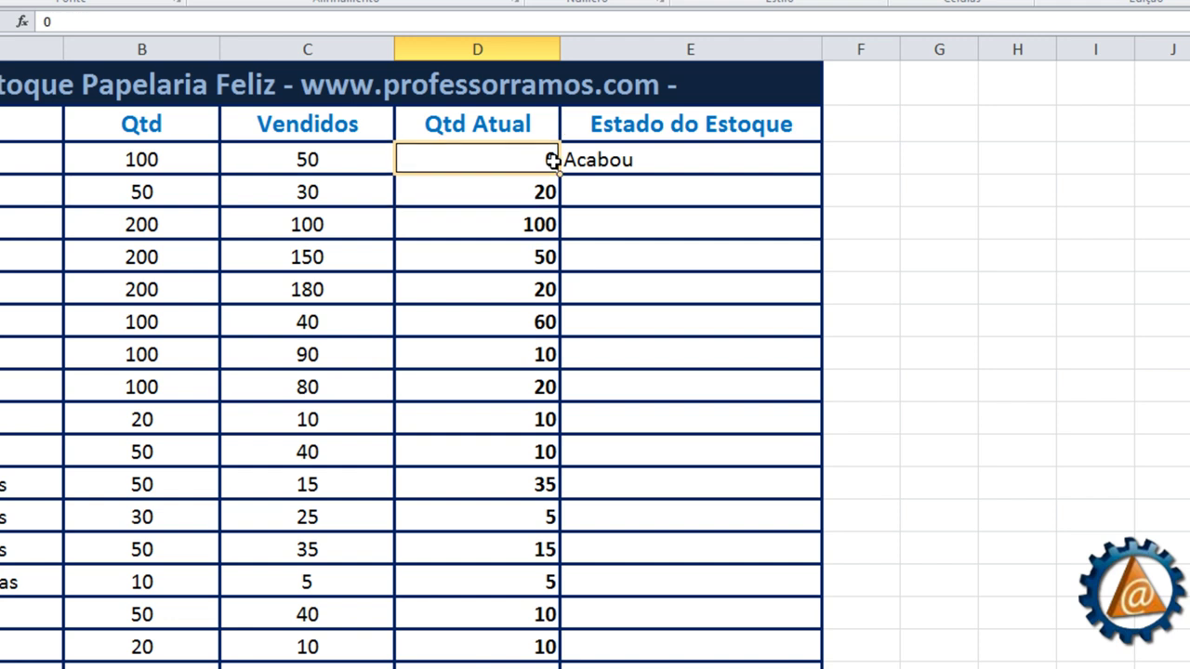
{"action": "type", "text": "-"}
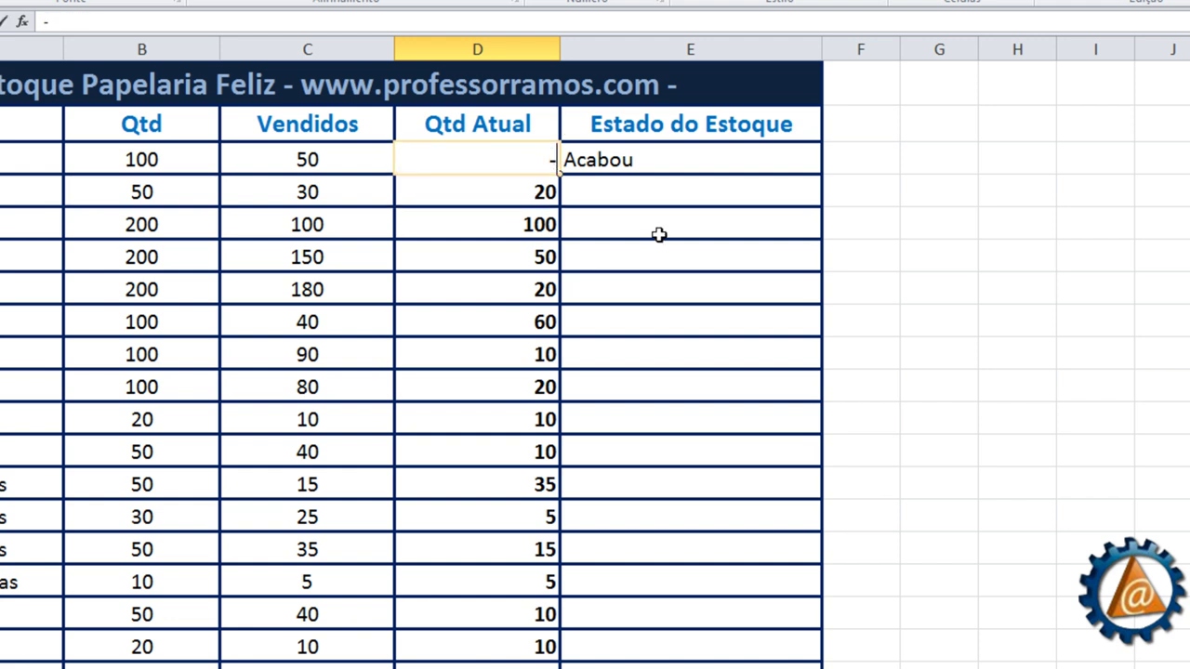
{"action": "type", "text": "78"}
{"action": "key", "text": "Return"}
{"action": "key", "text": "Up"}
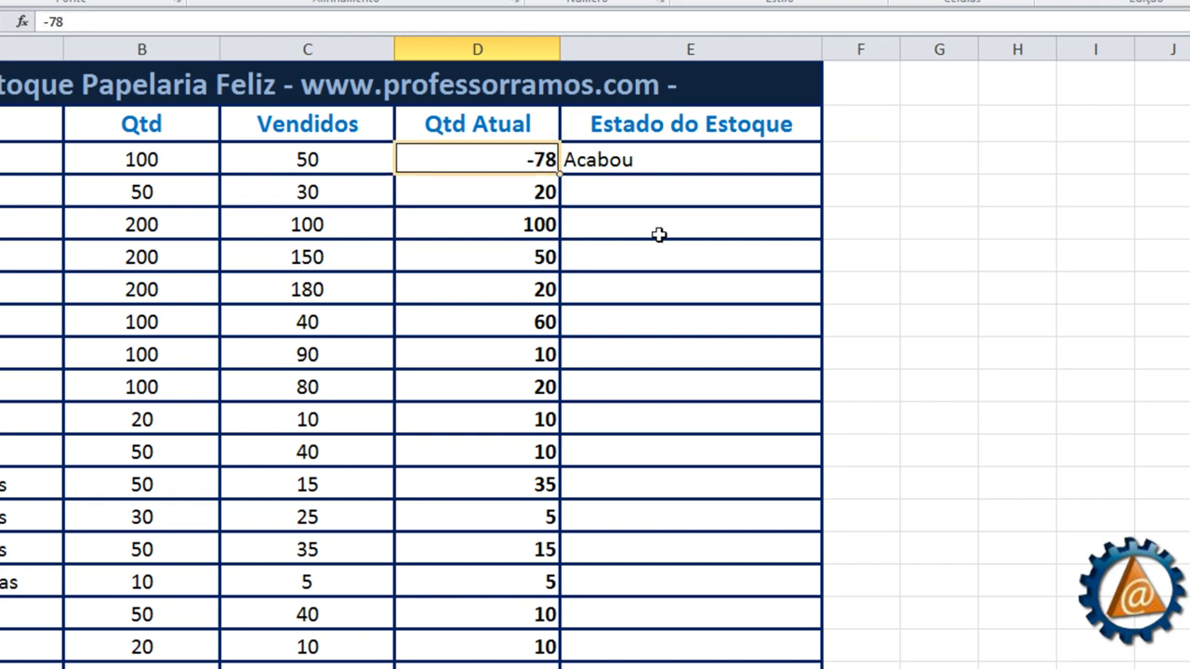
{"action": "type", "text": "100"}
{"action": "key", "text": "Return"}
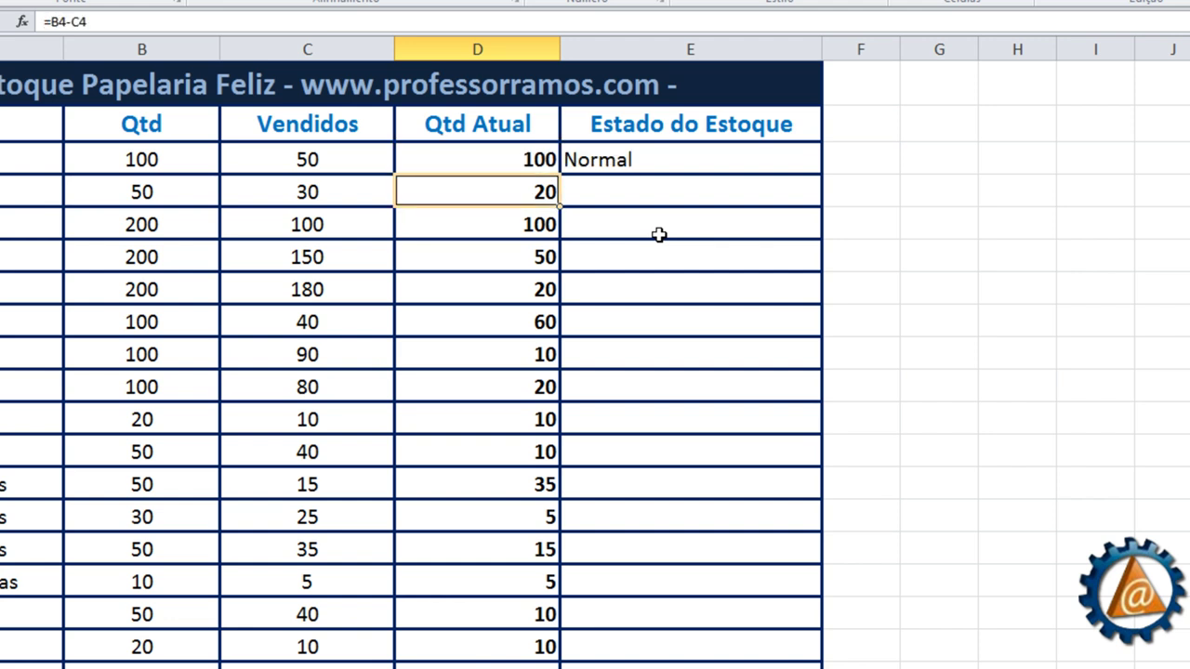
- Restore the D3 formula by filling it up from D4, and fill the E3 formula down the Estado do Estoque column
{"action": "left_click_drag", "start_coordinate": [558, 204], "coordinate": [549, 150]}
{"action": "left_click", "coordinate": [629, 157]}
{"action": "double_click", "coordinate": [820, 174]}
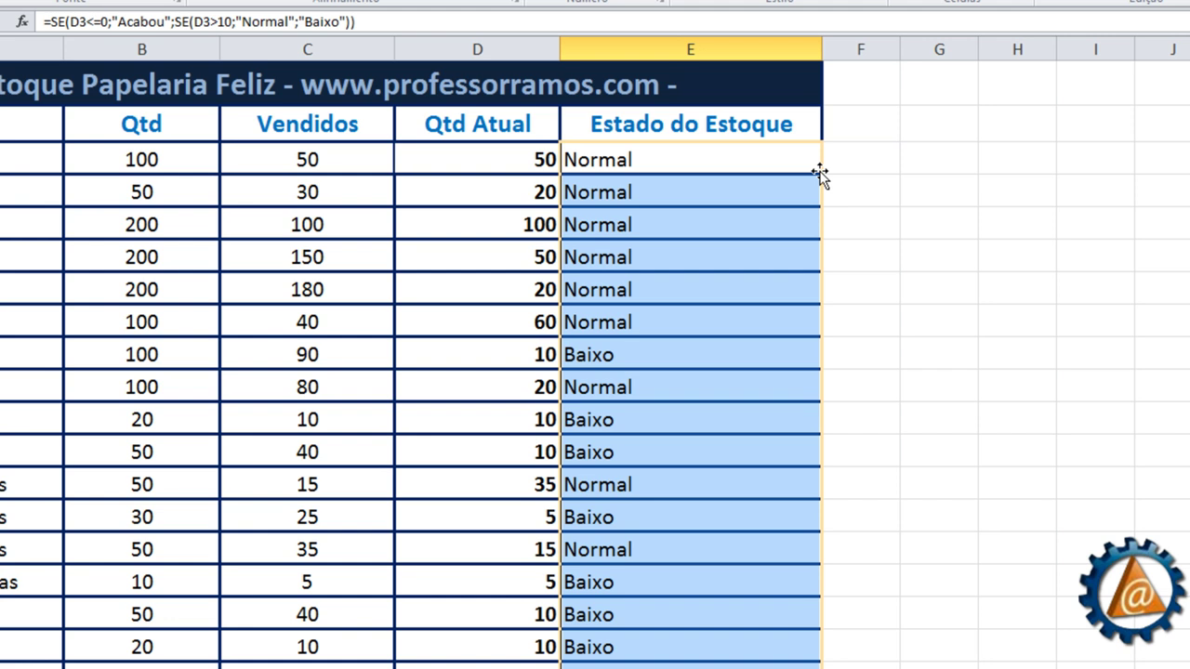
{"action": "left_click", "coordinate": [864, 195]}
- Examine the filled Estado do Estoque formulas and results cell by cell from E4 to E19
{"action": "left_click", "coordinate": [624, 182]}
{"action": "left_click", "coordinate": [609, 226]}
{"action": "left_click", "coordinate": [606, 258]}
{"action": "left_click", "coordinate": [604, 294]}
{"action": "left_click", "coordinate": [600, 351]}
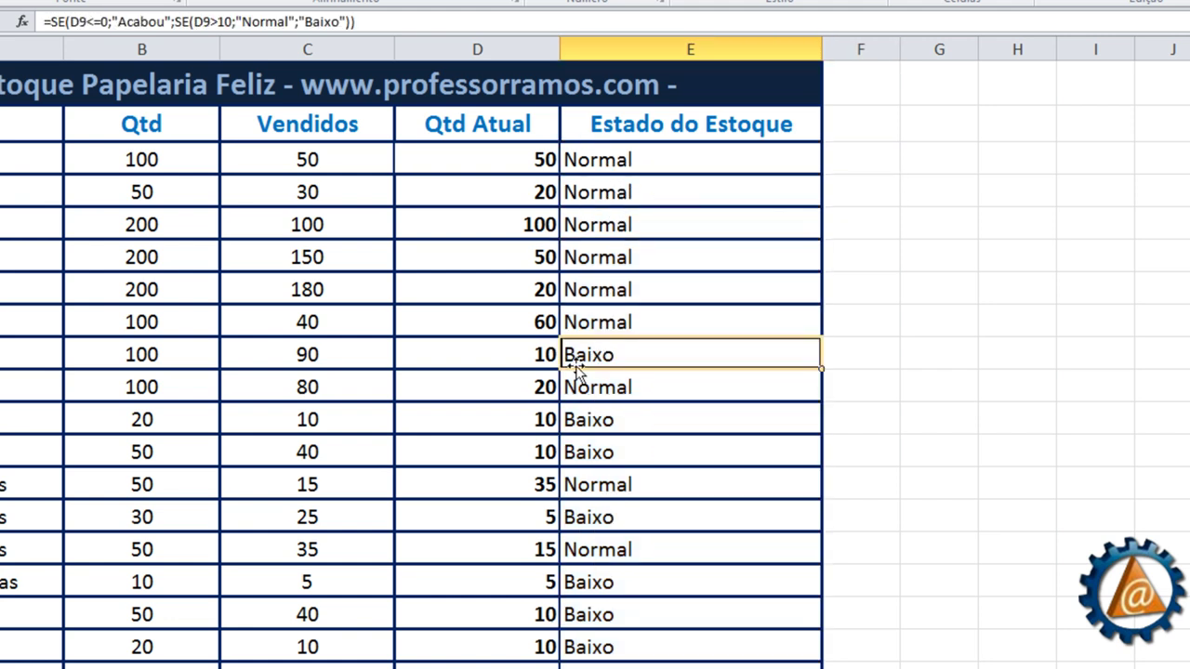
{"action": "left_click", "coordinate": [593, 388]}
{"action": "left_click", "coordinate": [599, 419]}
{"action": "left_click", "coordinate": [601, 453]}
{"action": "left_click", "coordinate": [603, 482]}
{"action": "left_click", "coordinate": [597, 516]}
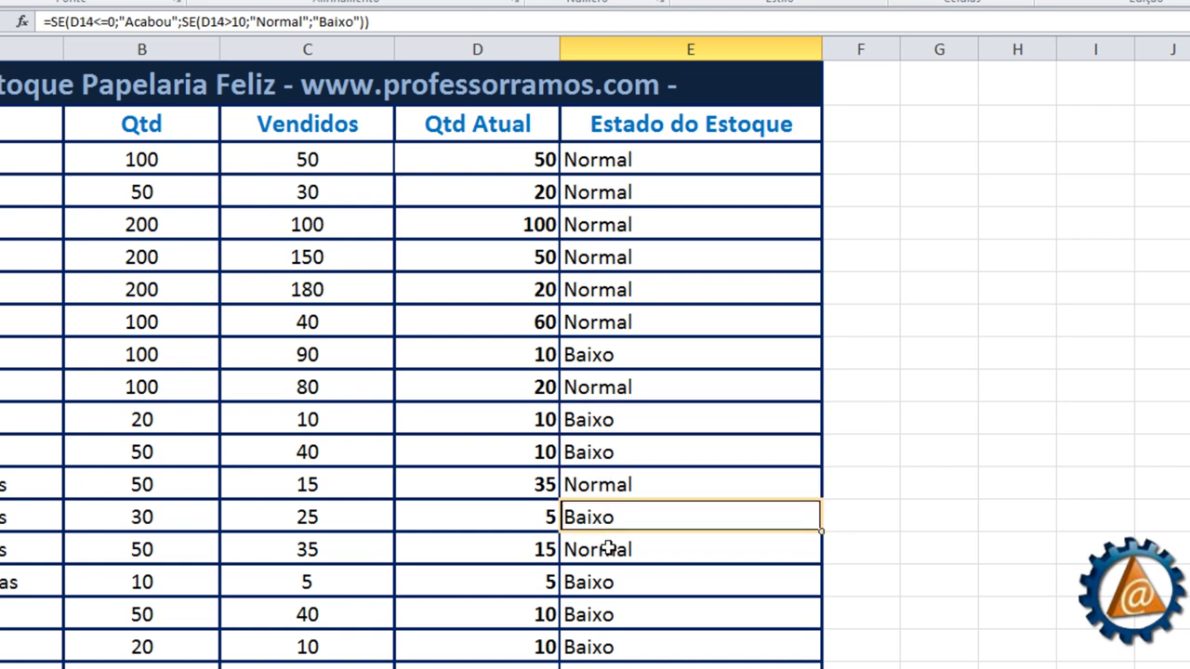
{"action": "left_click", "coordinate": [609, 550]}
{"action": "left_click", "coordinate": [604, 584]}
{"action": "left_click", "coordinate": [605, 615]}
{"action": "left_click", "coordinate": [605, 646]}
{"action": "left_click", "coordinate": [600, 666]}
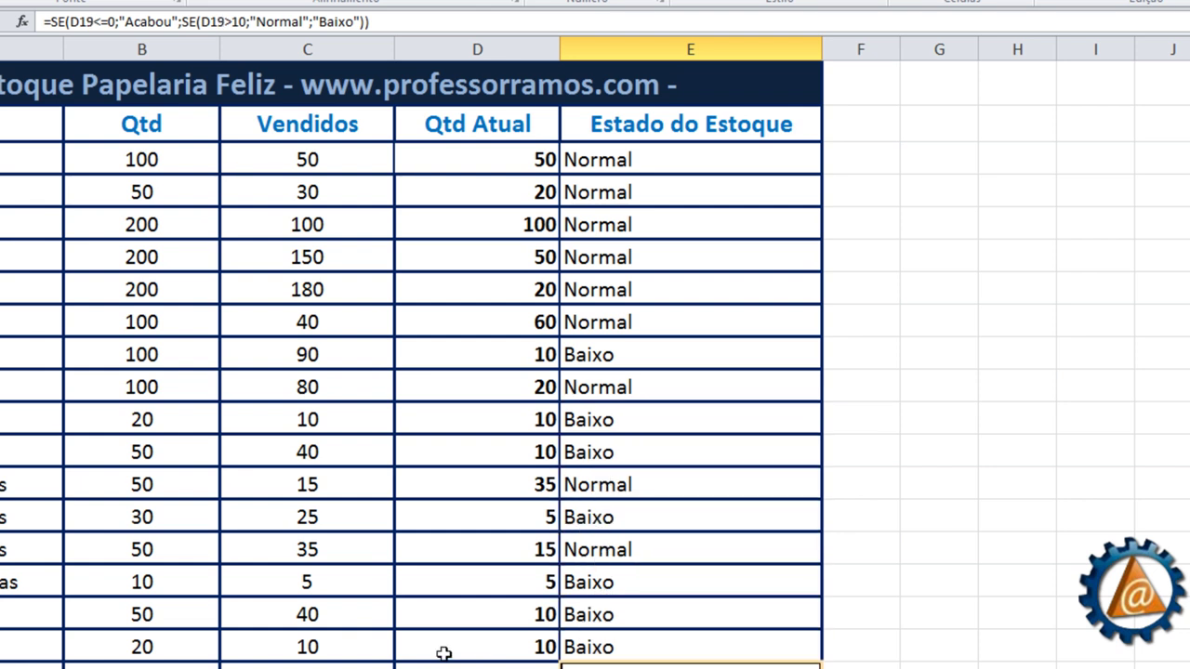
- Set the Vendidos quantity for Aquarela in C19 to 10
{"action": "left_click", "coordinate": [333, 665]}
{"action": "type", "text": "10"}
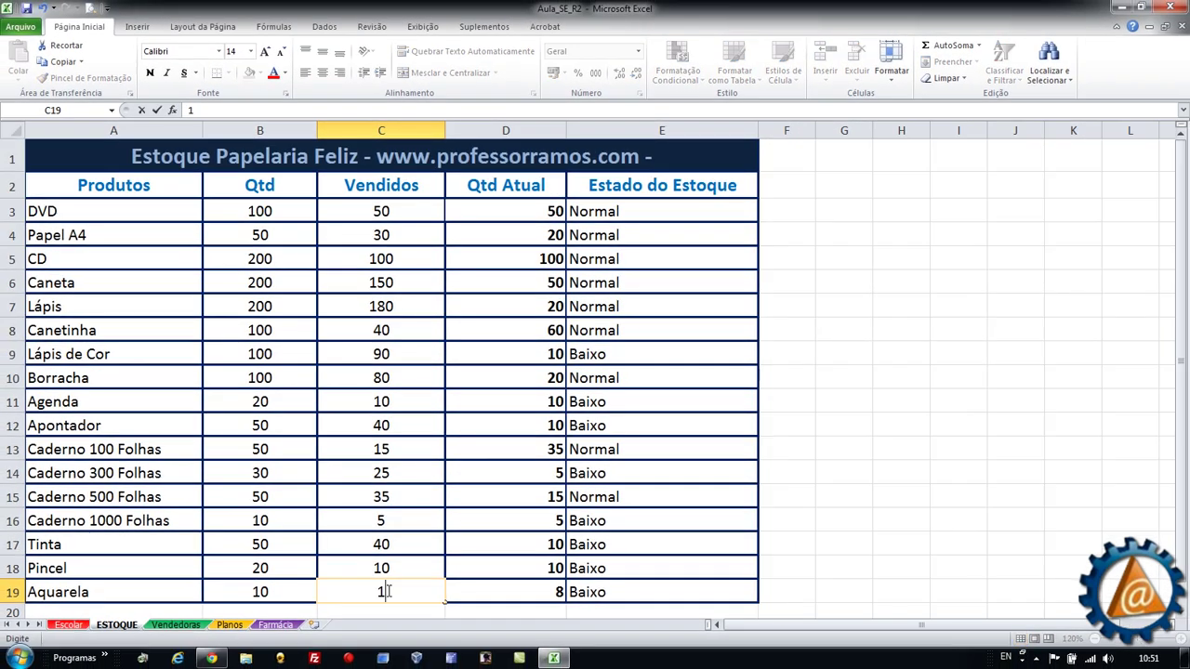
{"action": "key", "text": "Return"}
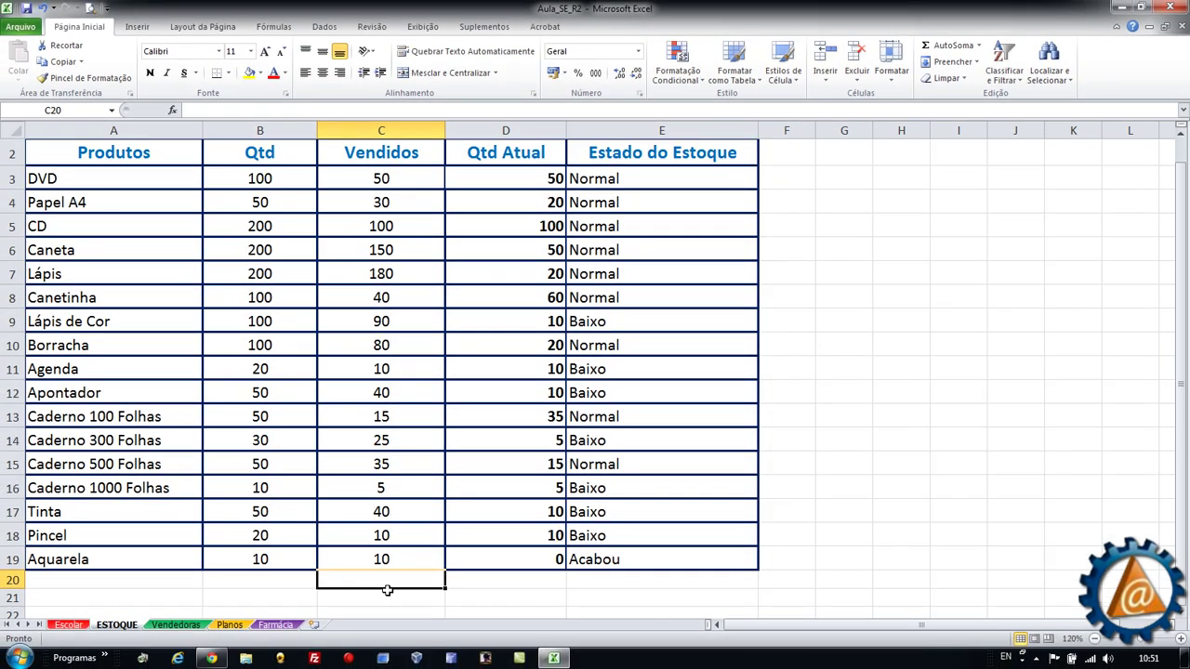
- Set the Vendidos quantity for Caderno 500 Folhas in C15 to 50, and raise it to 55
{"action": "key", "text": "Up"}
{"action": "key", "text": "Up"}
{"action": "key", "text": "Up"}
{"action": "key", "text": "Up"}
{"action": "key", "text": "Up"}
{"action": "key", "text": "Up"}
{"action": "key", "text": "Down"}
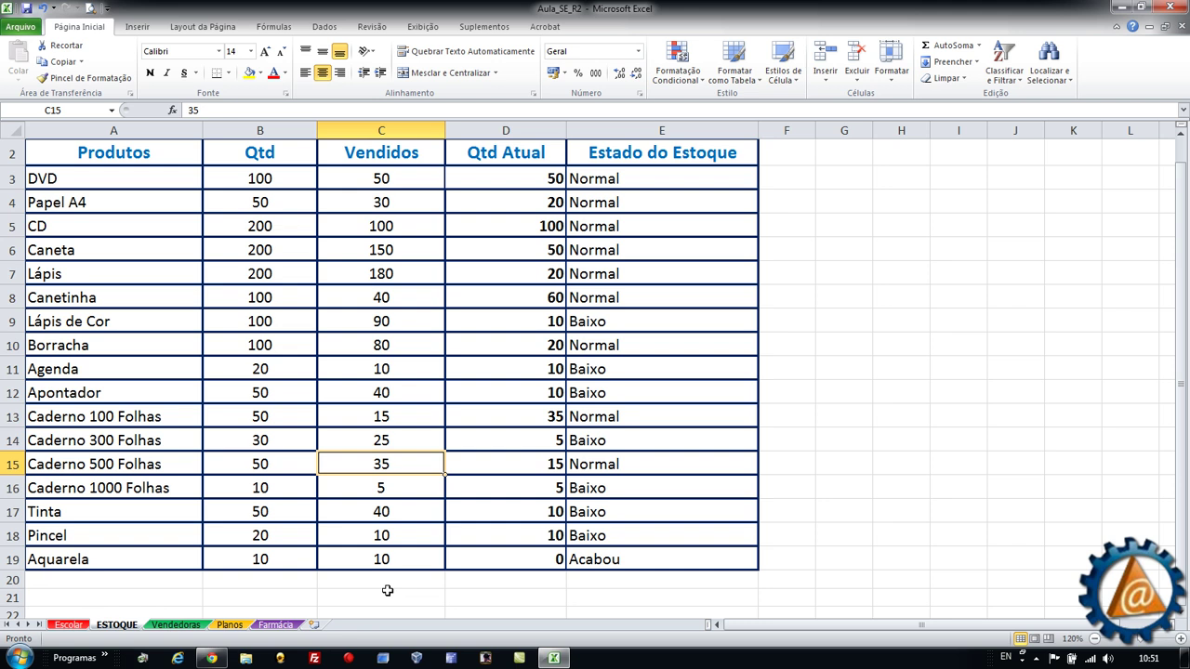
{"action": "type", "text": "50"}
{"action": "key", "text": "Return"}
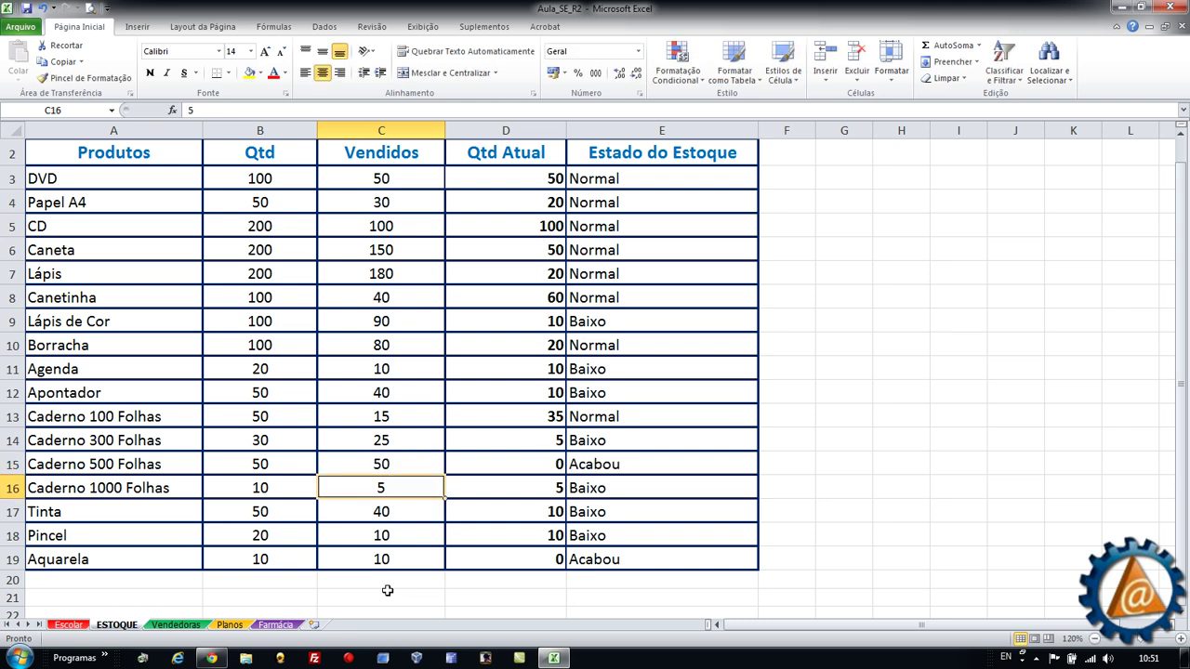
{"action": "key", "text": "Up"}
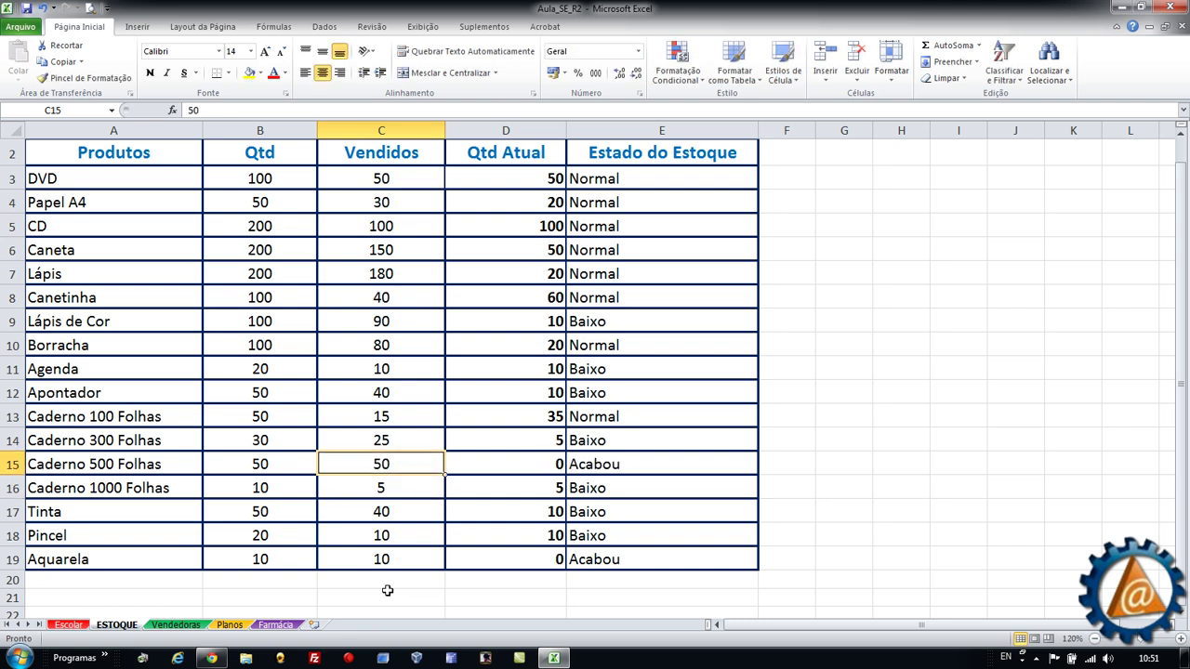
{"action": "type", "text": "55"}
{"action": "key", "text": "Return"}
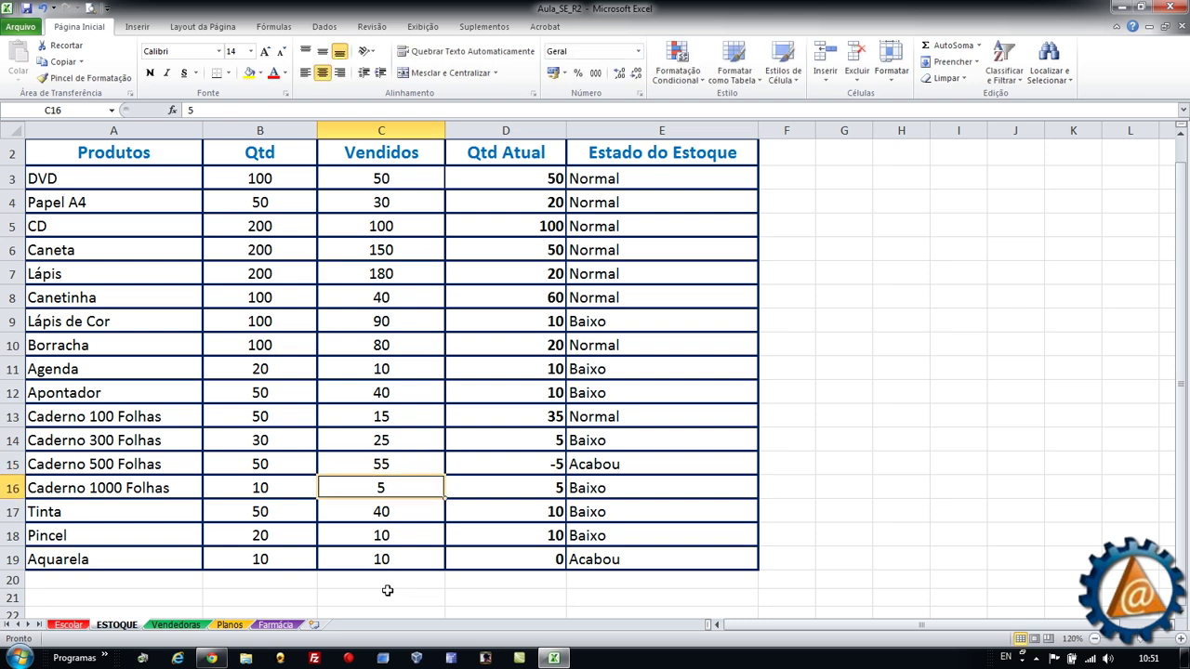
- Open the E3 formula to review its nested SE conditions and leave it as is
{"action": "scroll", "coordinate": [664, 589], "scroll_direction": "up", "scroll_amount": 1}
{"action": "double_click", "coordinate": [610, 211]}
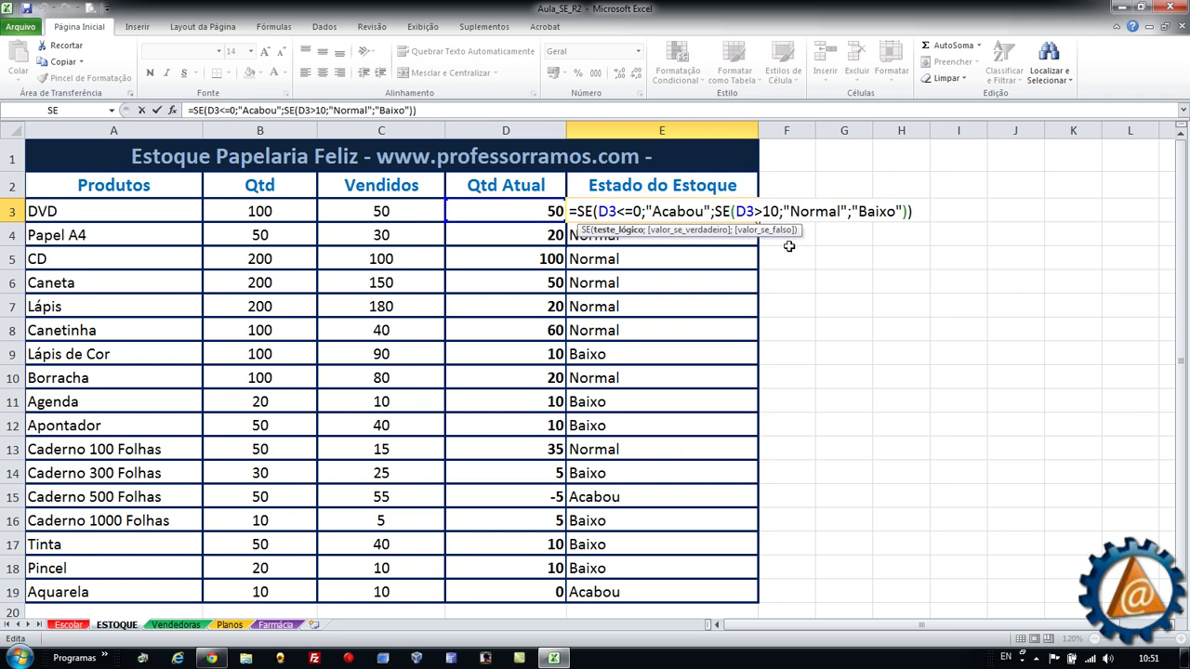
{"action": "key", "text": "Escape"}
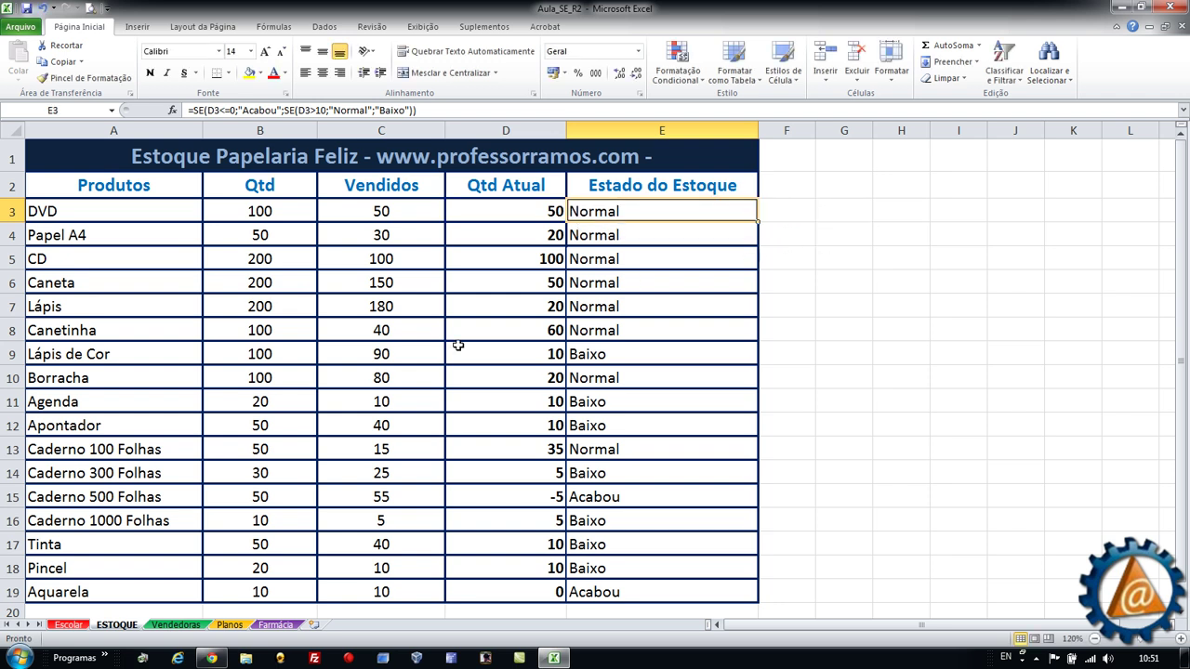
- Switch to the Vendedoras sheet and fill the Meta label and value in F2:G2 down into row 3
{"action": "left_click", "coordinate": [175, 624]}
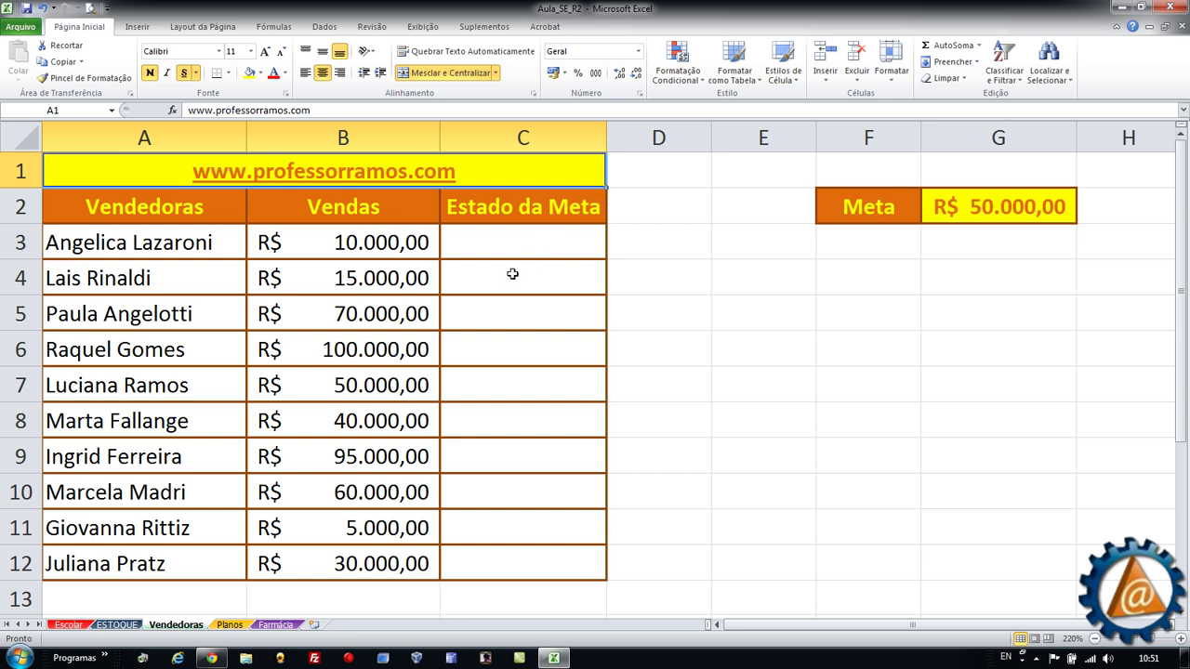
{"action": "left_click", "coordinate": [518, 243]}
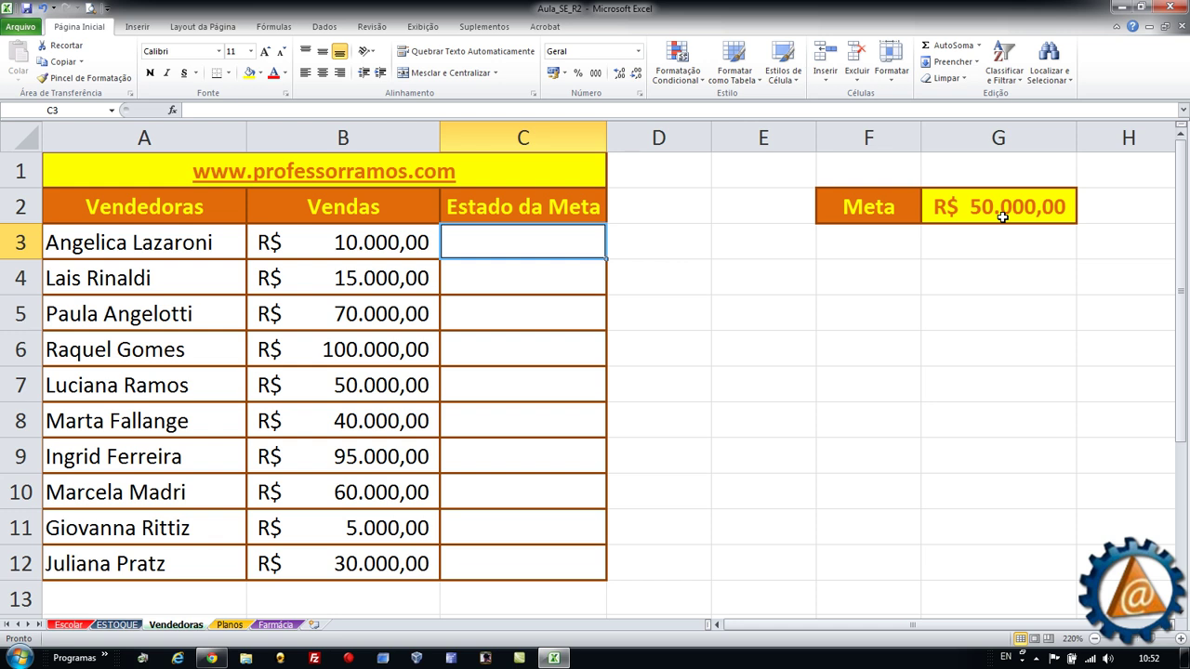
{"action": "left_click_drag", "start_coordinate": [865, 207], "coordinate": [1077, 246]}
- Relabel F3 as Quase and set its value in G3 to 40000
{"action": "double_click", "coordinate": [913, 245]}
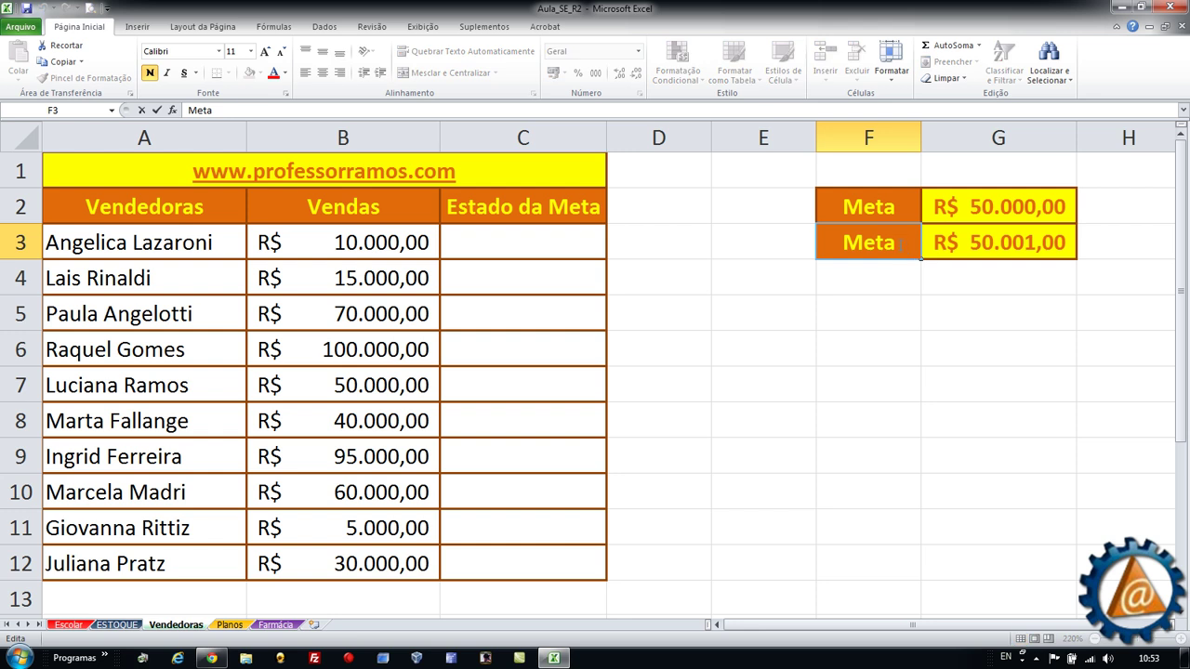
{"action": "left_click_drag", "start_coordinate": [911, 244], "coordinate": [818, 240]}
{"action": "type", "text": "Quase"}
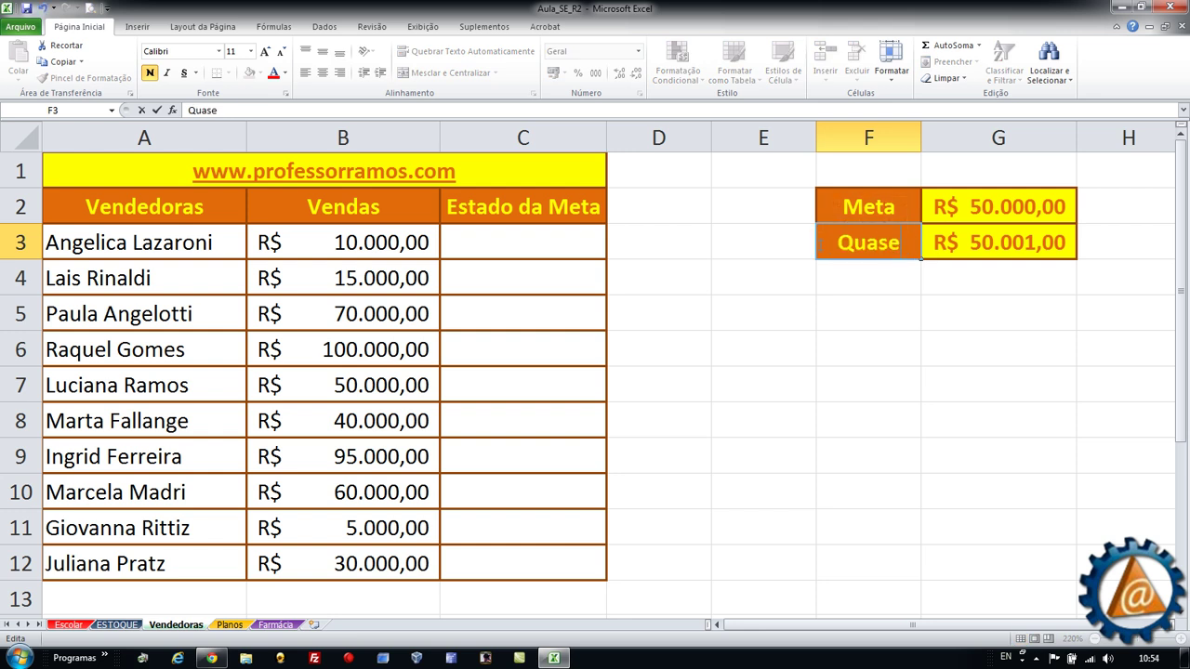
{"action": "left_click", "coordinate": [970, 244]}
{"action": "type", "text": "40.000"}
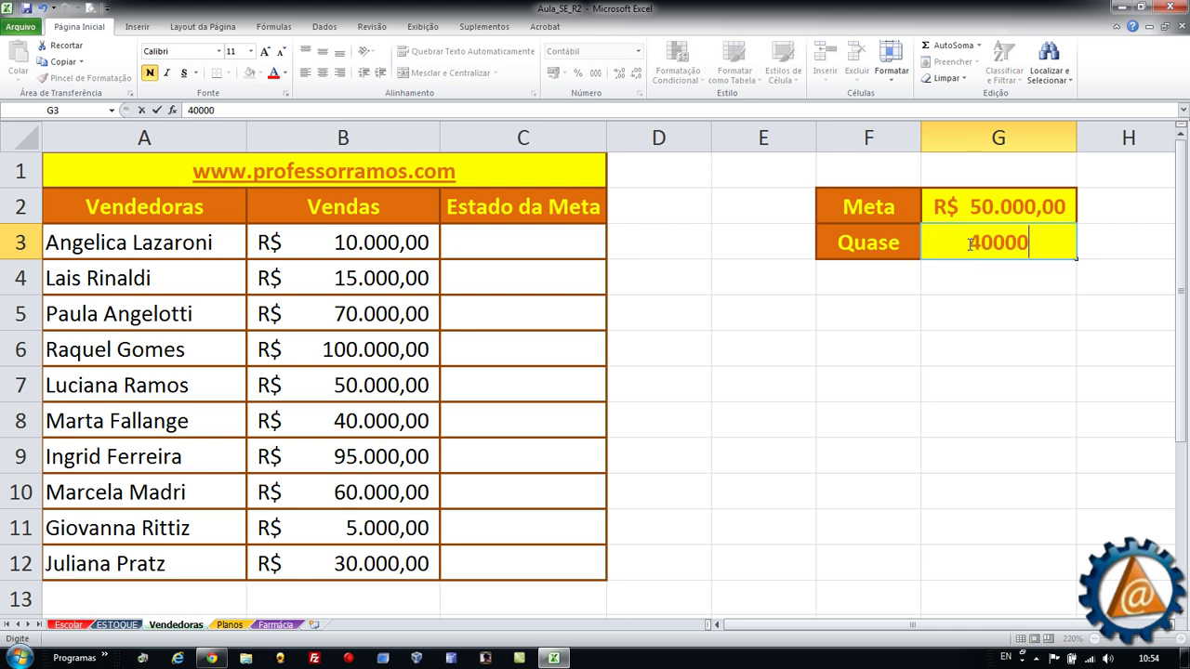
{"action": "key", "text": "Return"}
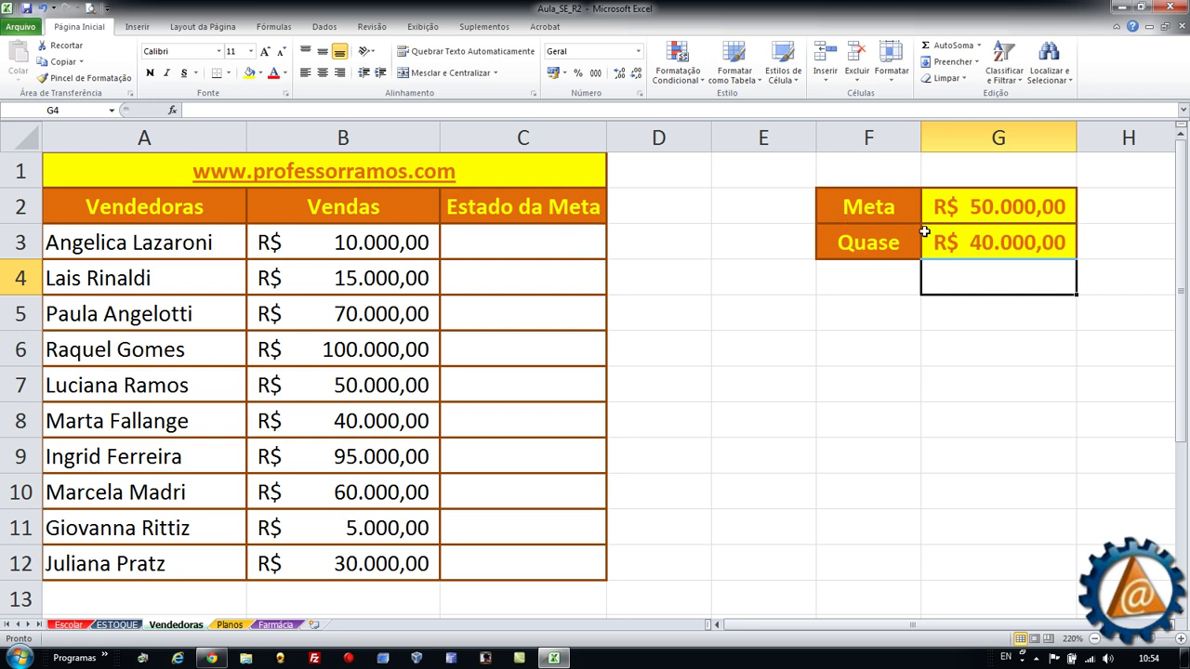
- Start the Estado da Meta formula in C3 as =SE(B3>=$G$2;"SIM", with the Meta cell as an absolute reference
{"action": "left_click", "coordinate": [996, 209]}
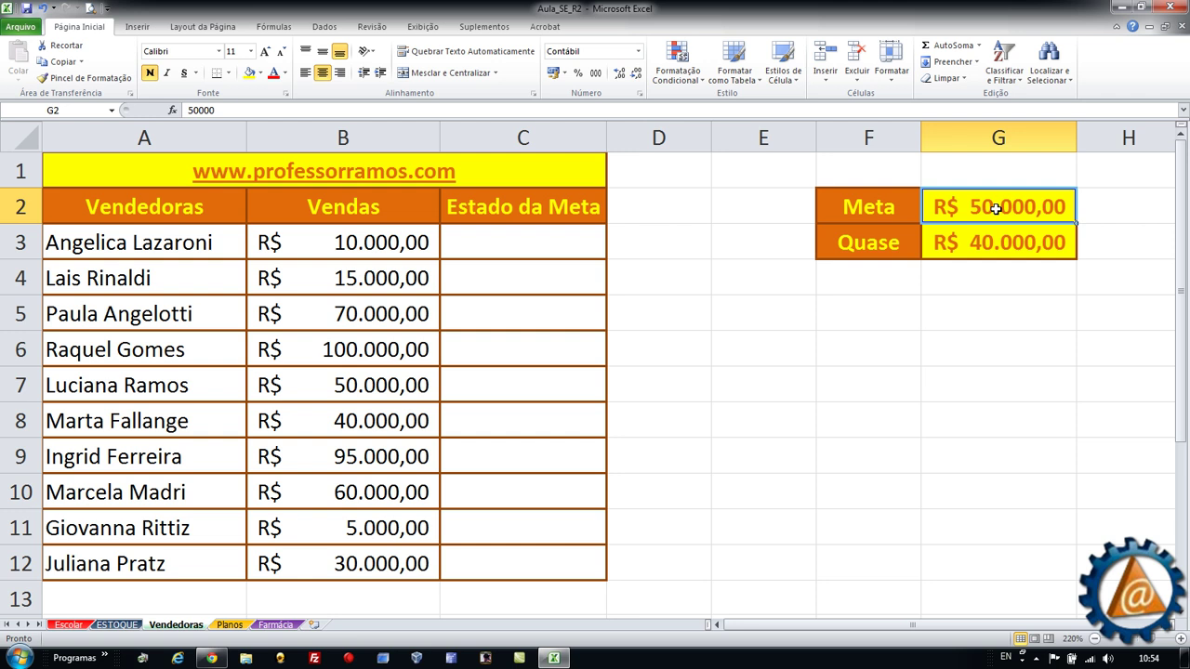
{"action": "left_click", "coordinate": [1000, 244]}
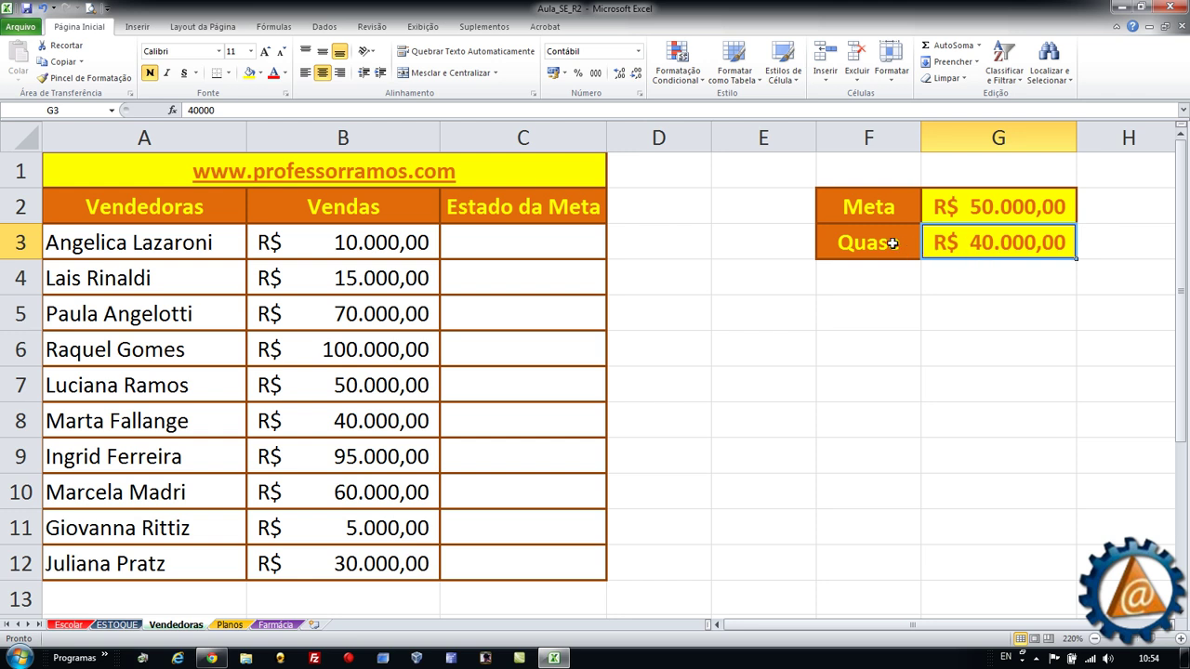
{"action": "left_click", "coordinate": [462, 238]}
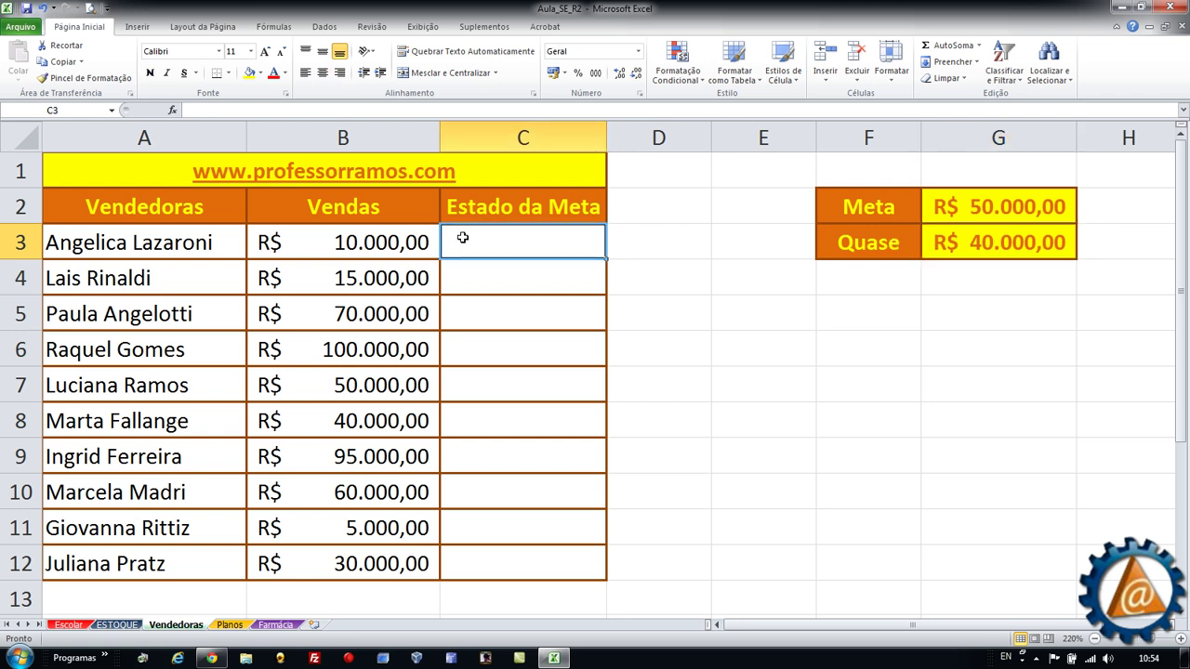
{"action": "type", "text": "=SE("}
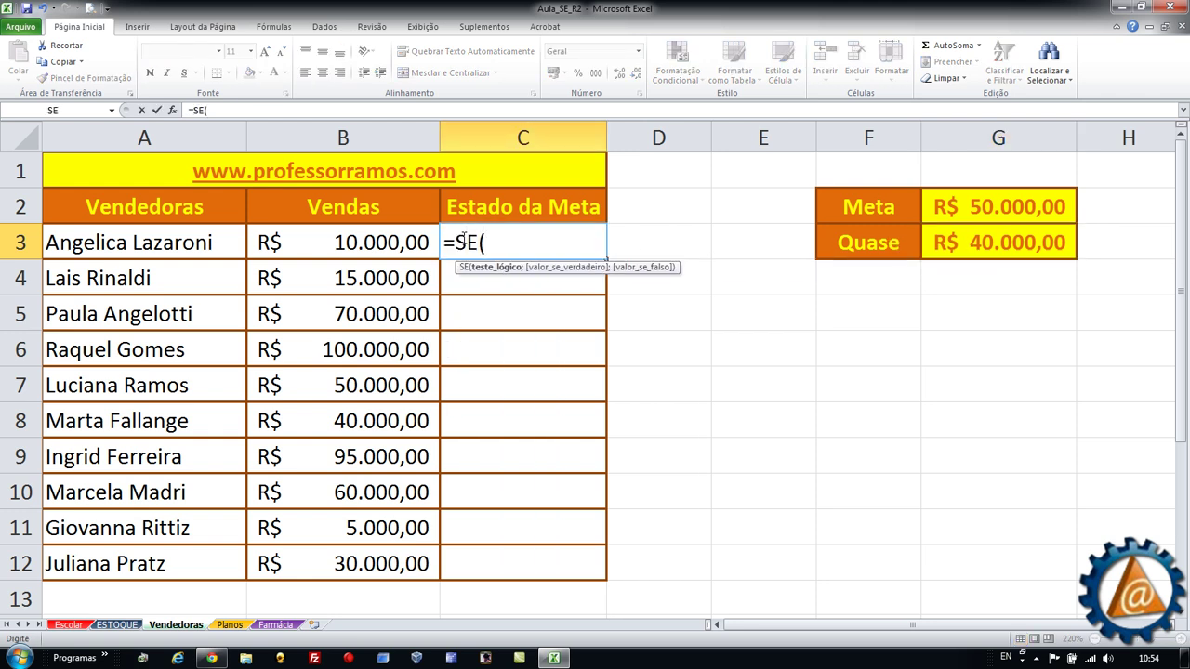
{"action": "left_click", "coordinate": [375, 240]}
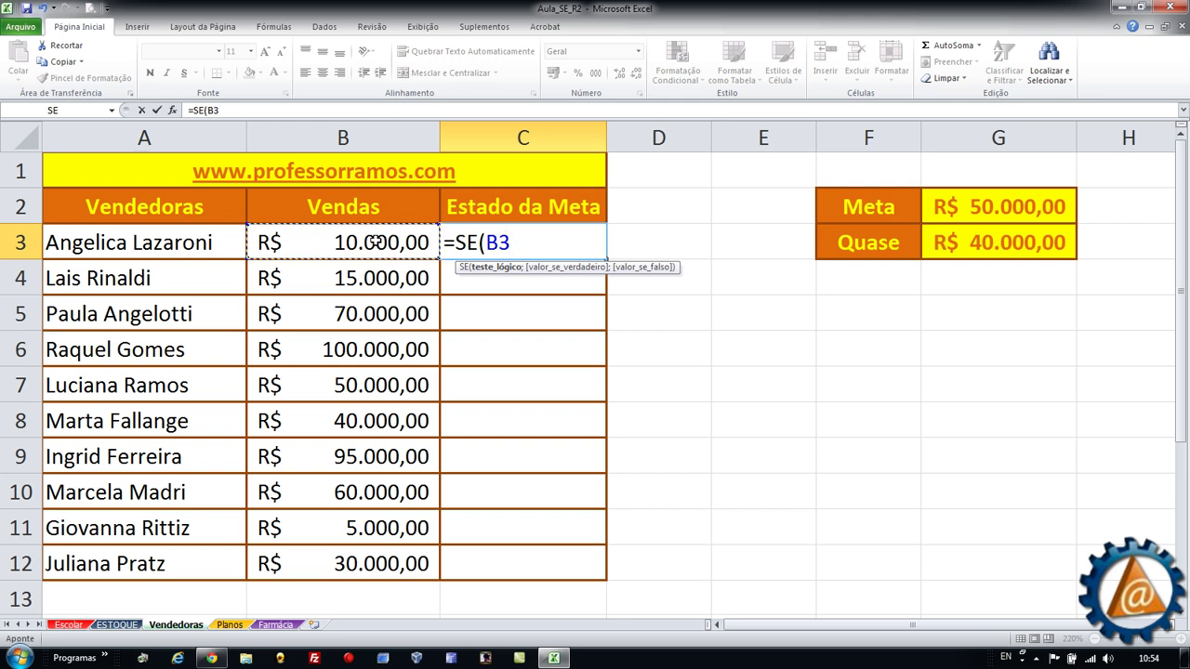
{"action": "type", "text": "<"}
{"action": "key", "text": "BackSpace"}
{"action": "type", "text": ">="}
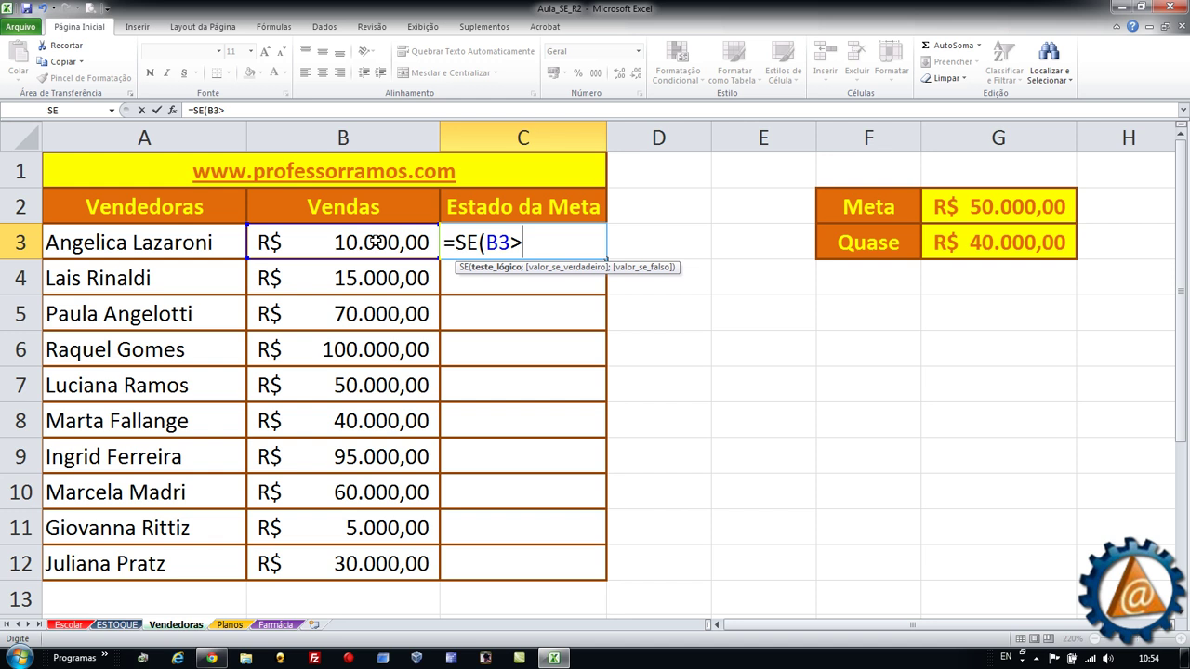
{"action": "left_click", "coordinate": [985, 206]}
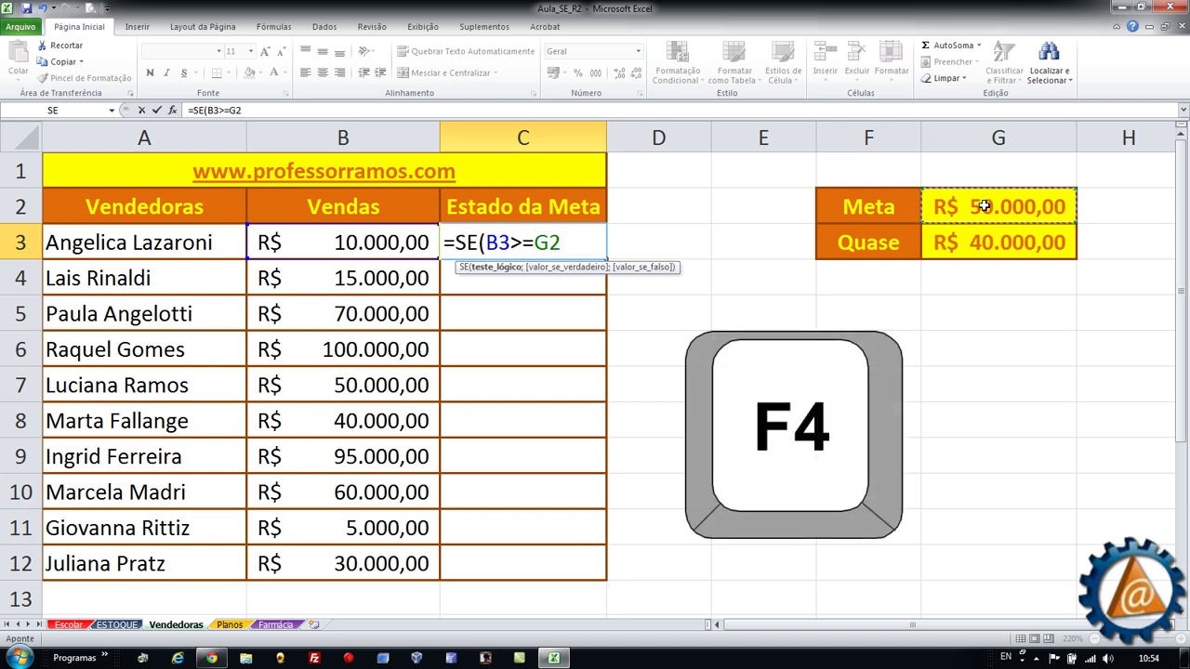
{"action": "key", "text": "F4"}
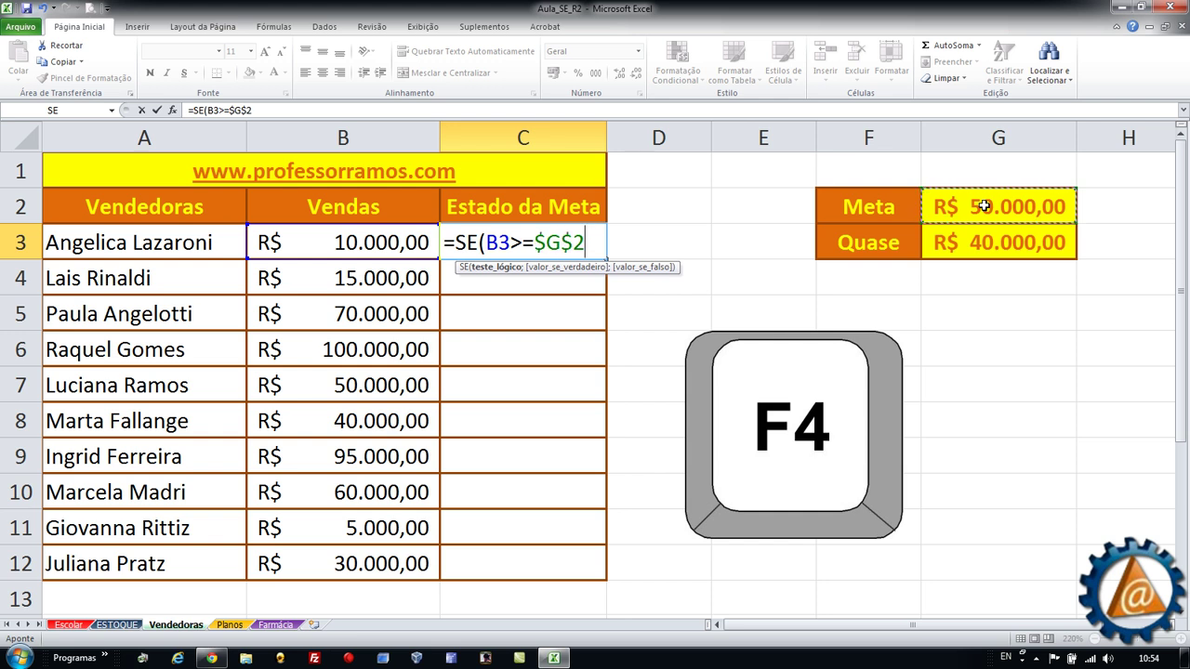
{"action": "type", "text": ";"}
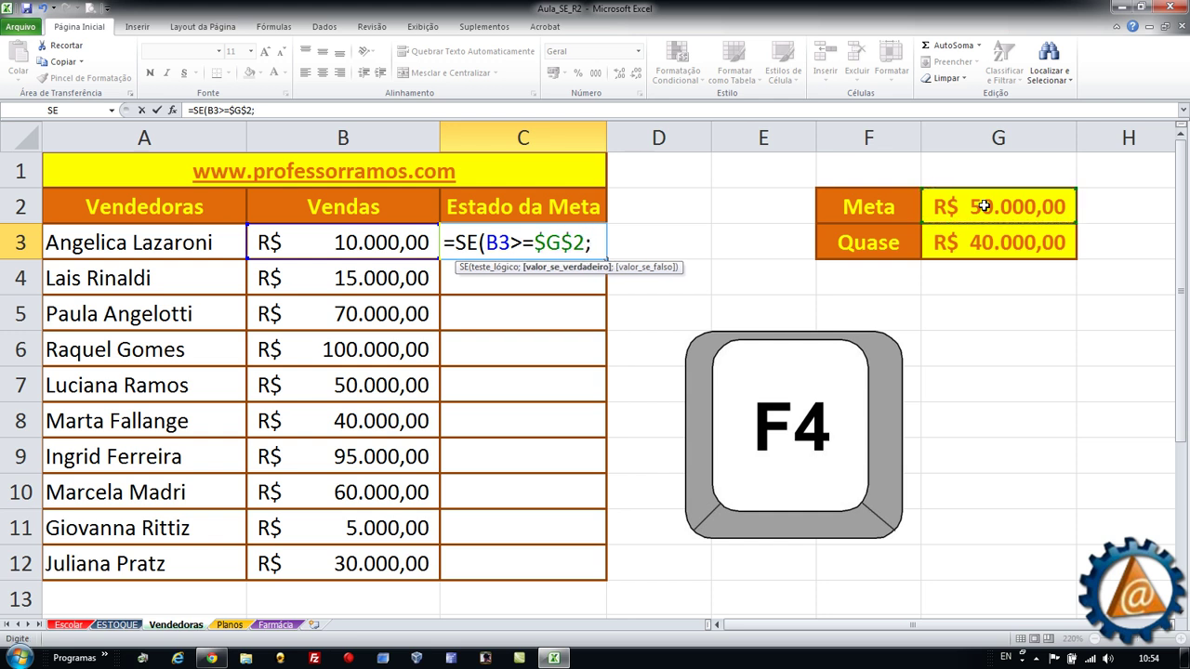
{"action": "type", "text": "\"SIM"}
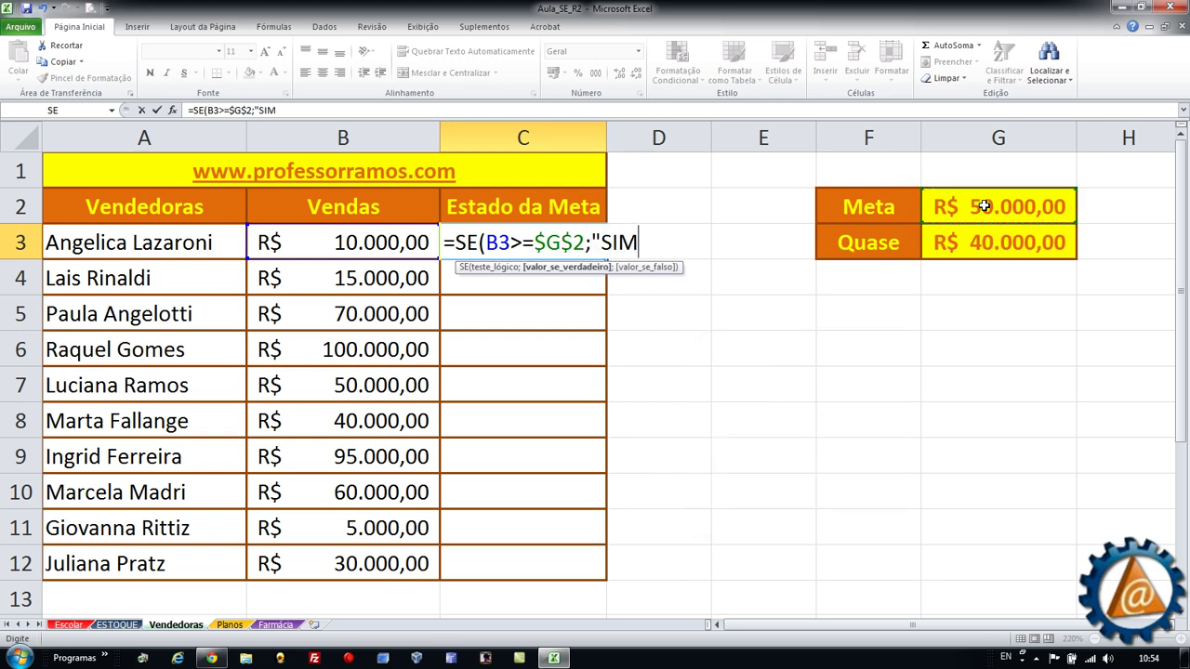
- Nest a second SE in the C3 formula that tests B3<$G$3 with an absolute reference and returns "Não" when true
{"action": "type", "text": "\";SE"}
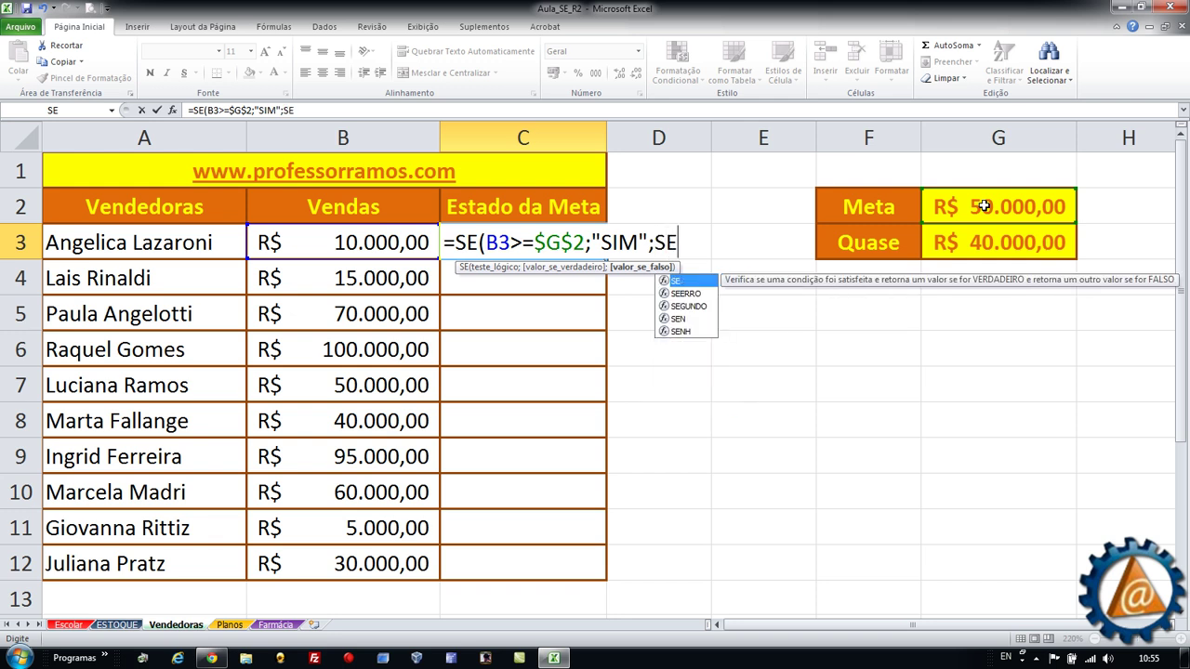
{"action": "type", "text": "("}
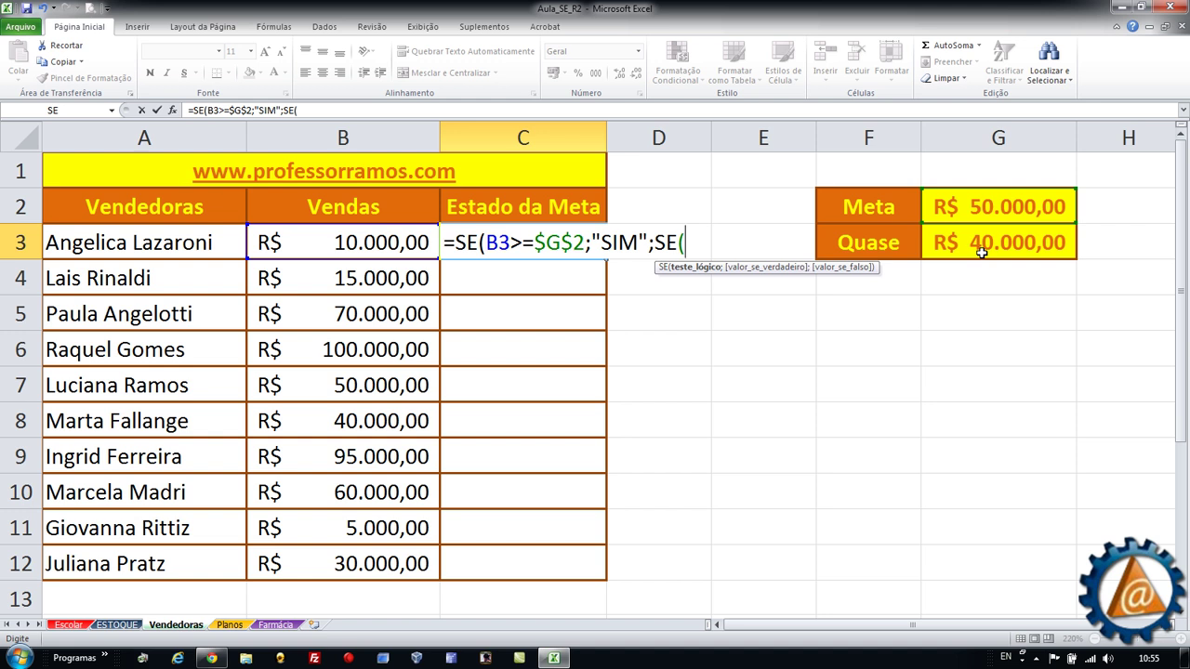
{"action": "left_click", "coordinate": [370, 242]}
{"action": "type", "text": "<"}
{"action": "key", "text": "F4"}
{"action": "left_click", "coordinate": [1009, 244]}
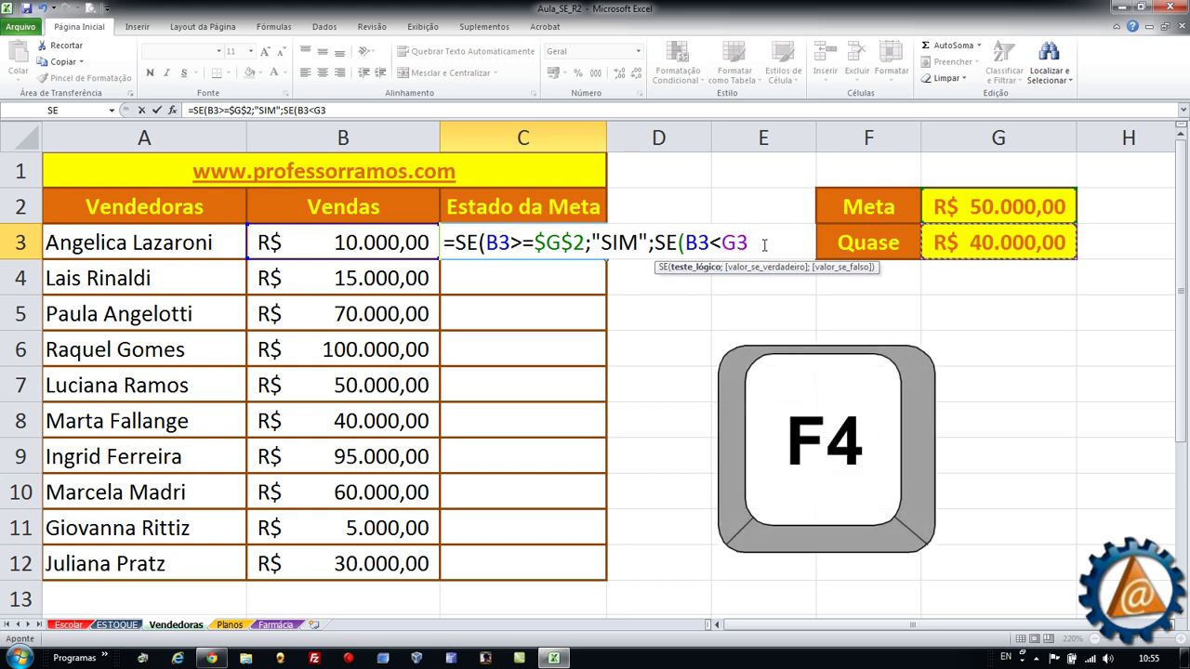
{"action": "key", "text": "F4"}
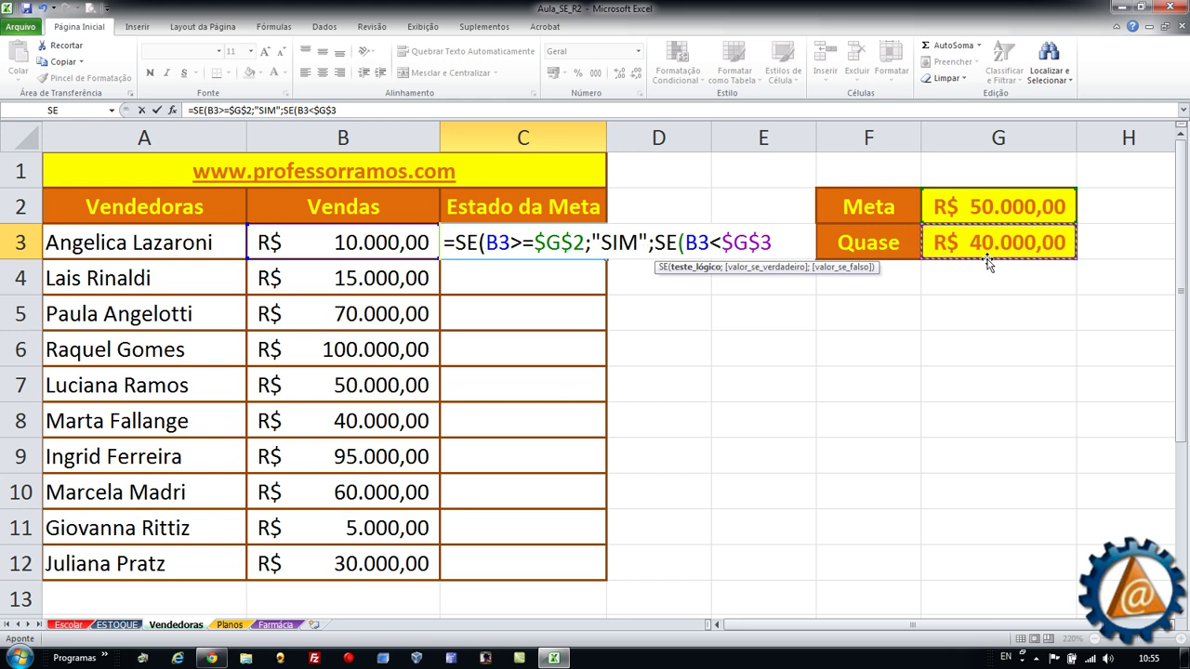
{"action": "type", "text": ";:"}
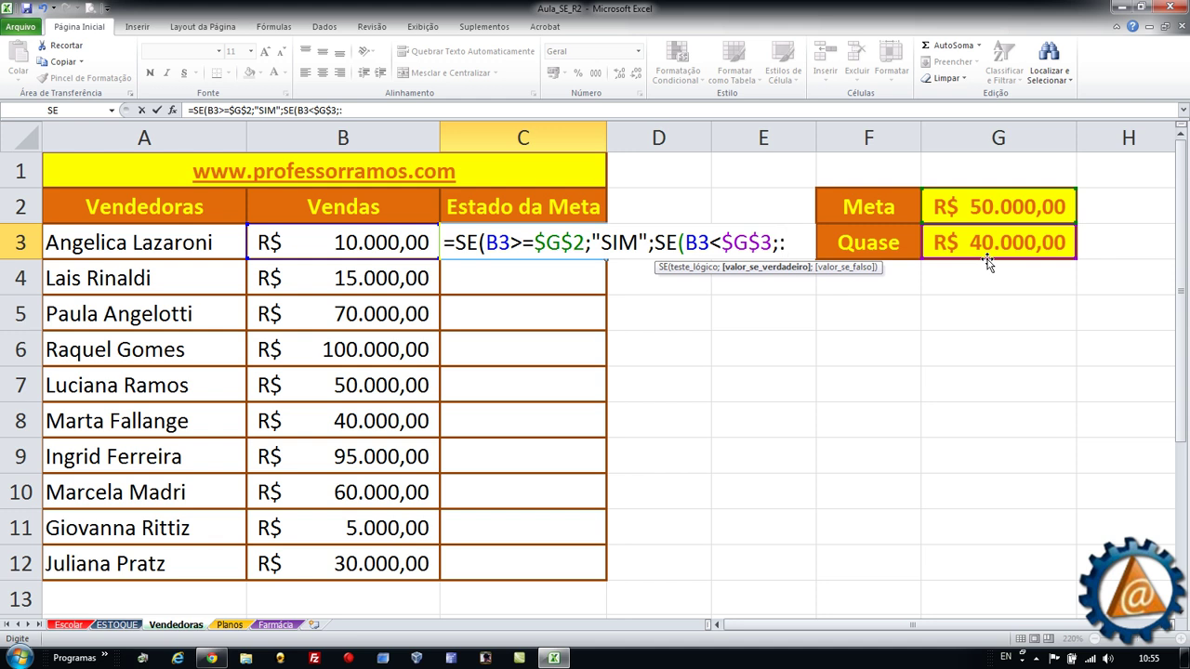
{"action": "key", "text": "BackSpace"}
{"action": "type", "text": "\"Não"}
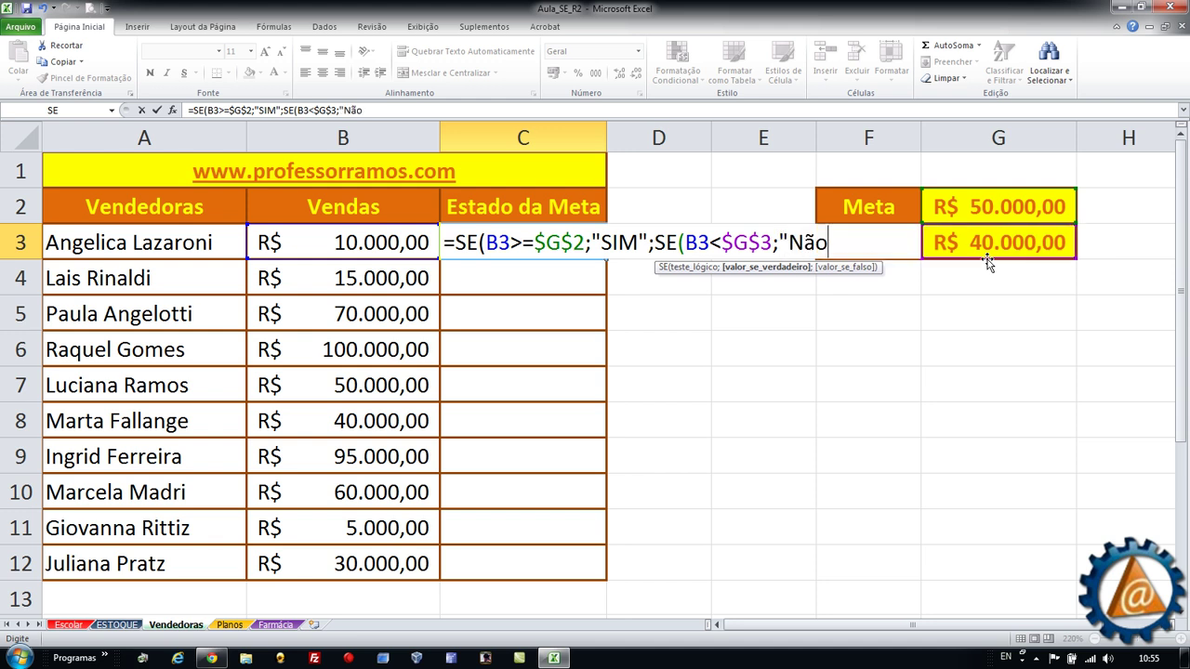
{"action": "type", "text": "\";"}
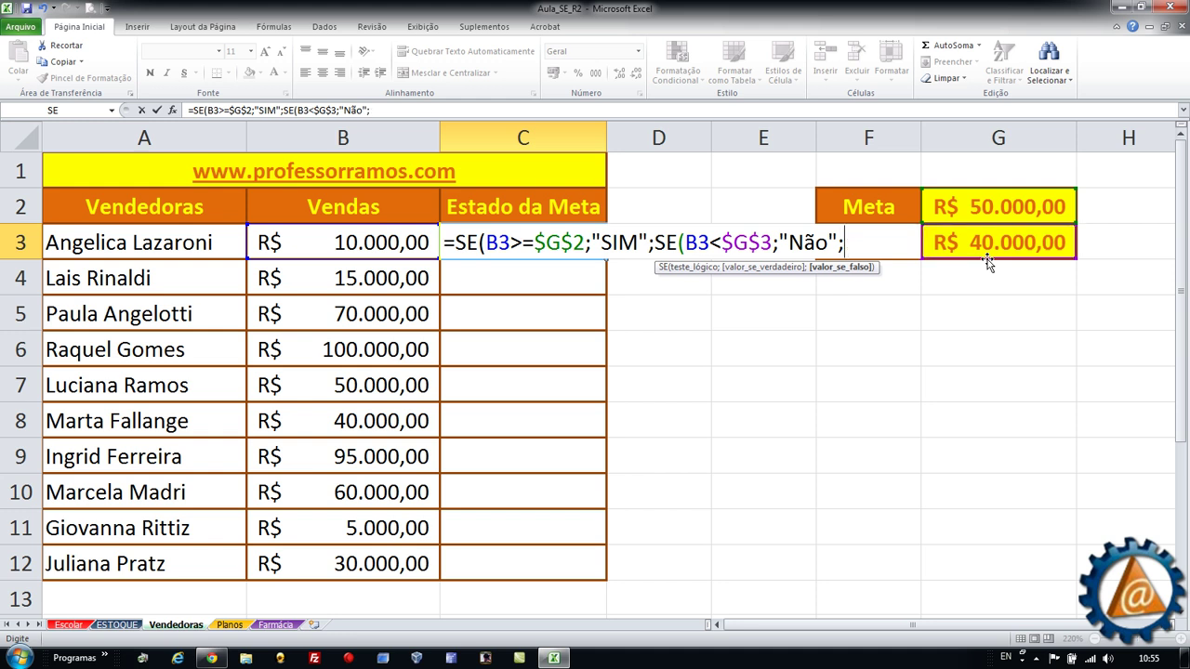
- Finish the C3 formula with "Quase Lá !!!" as the nested SE's false value, and close both functions
{"action": "type", "text": "\"Quase"}
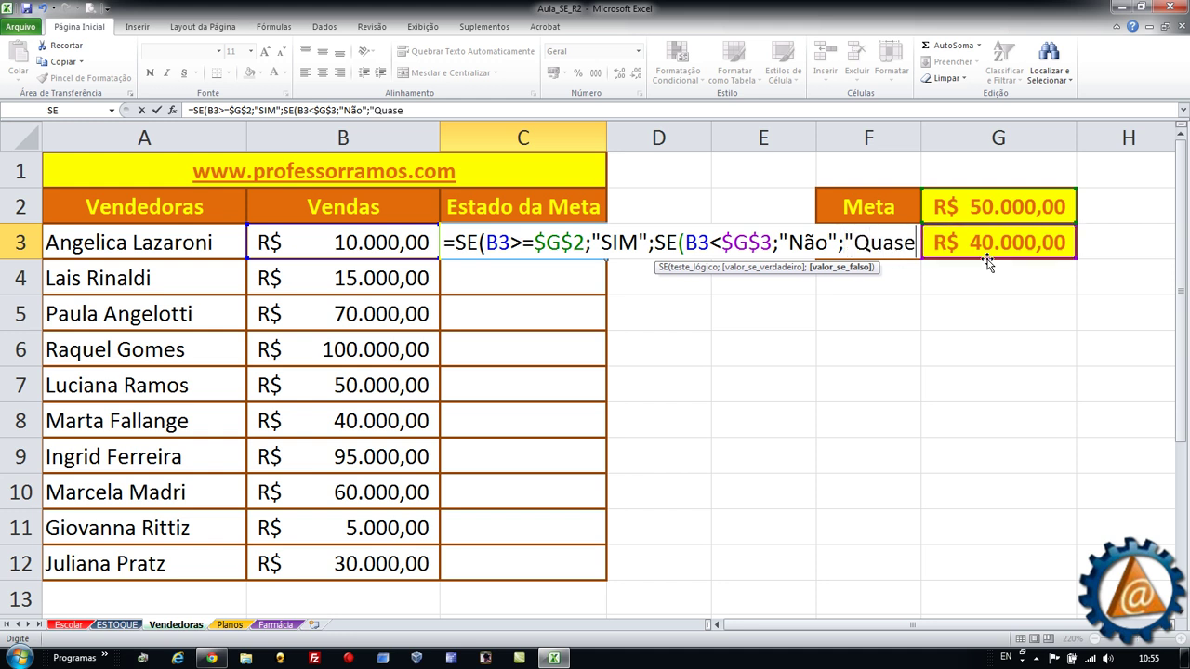
{"action": "type", "text": " Lá "}
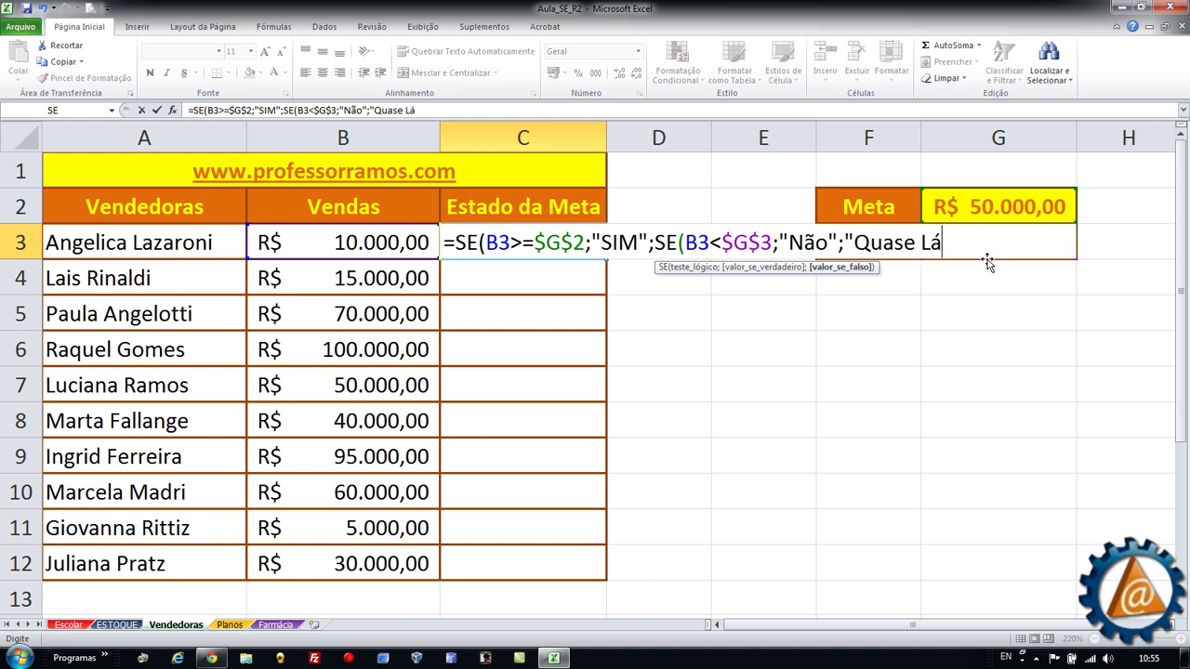
{"action": "type", "text": "!!!"}
{"action": "key", "text": "Return"}
{"action": "key", "text": "Return"}
{"action": "type", "text": "\""}
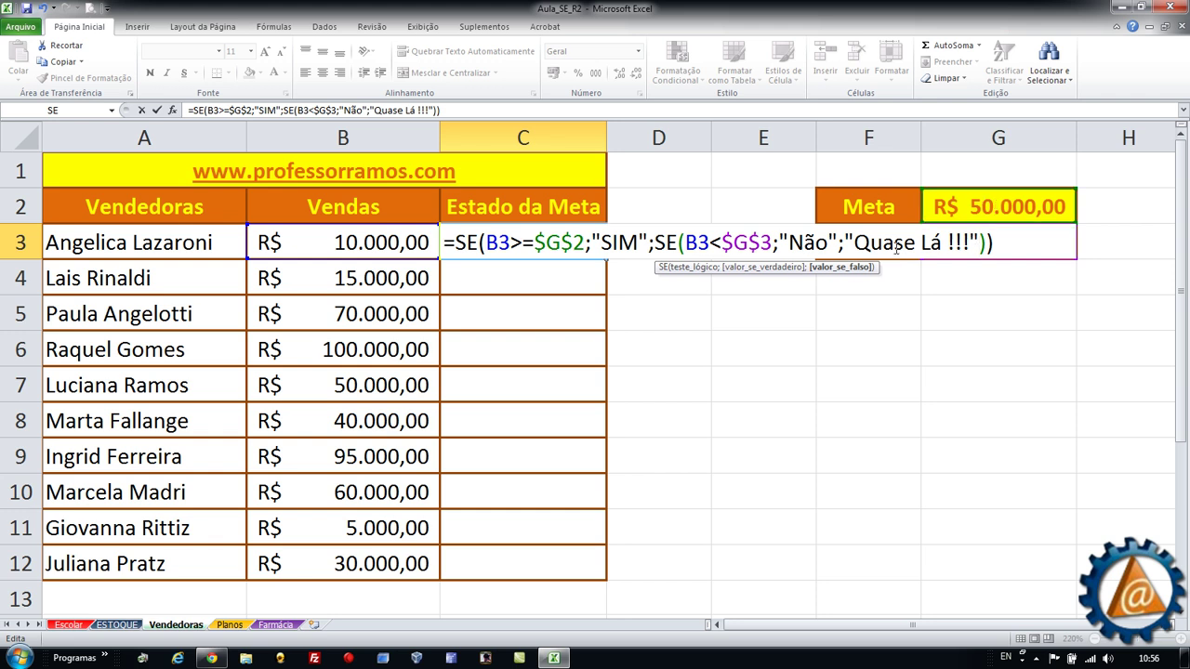
{"action": "key", "text": "Return"}
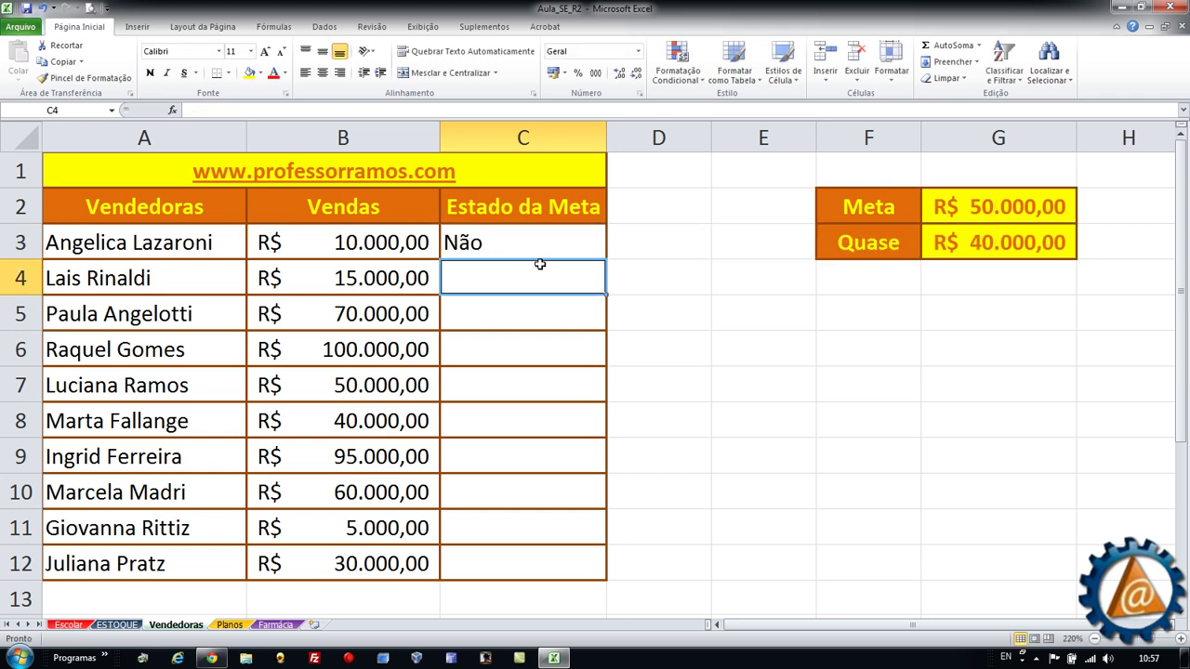
- Test the C3 formula by setting the Vendas value in B3 to 60000 and then 45000
{"action": "left_click", "coordinate": [504, 243]}
{"action": "left_click", "coordinate": [420, 242]}
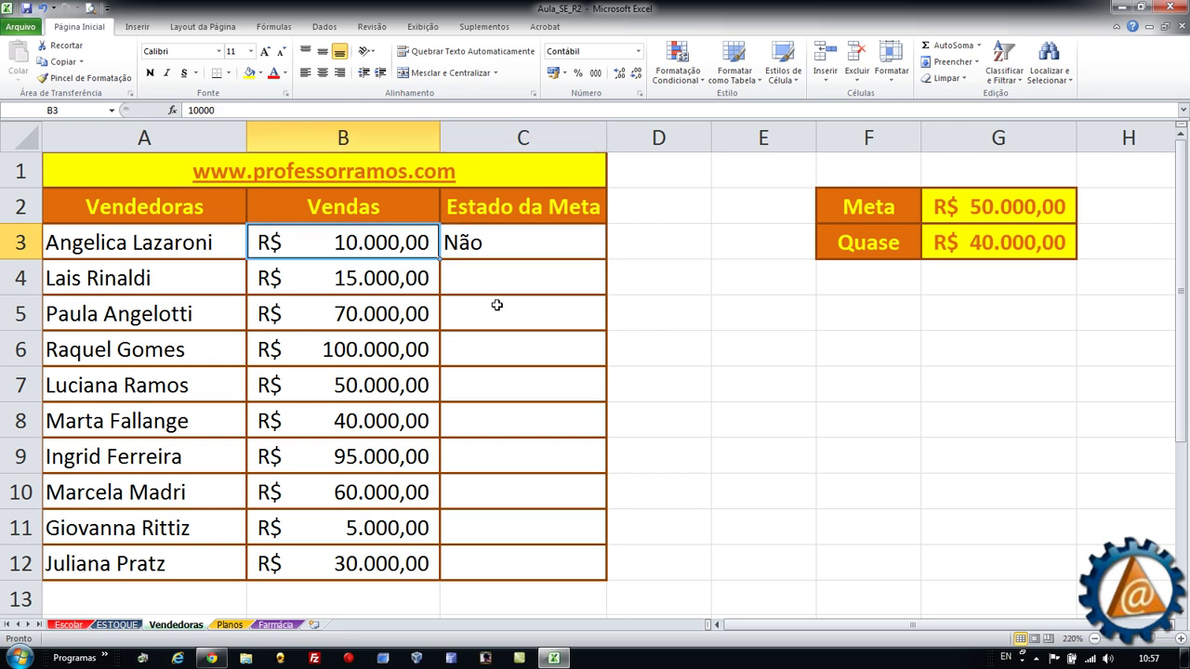
{"action": "type", "text": "60000"}
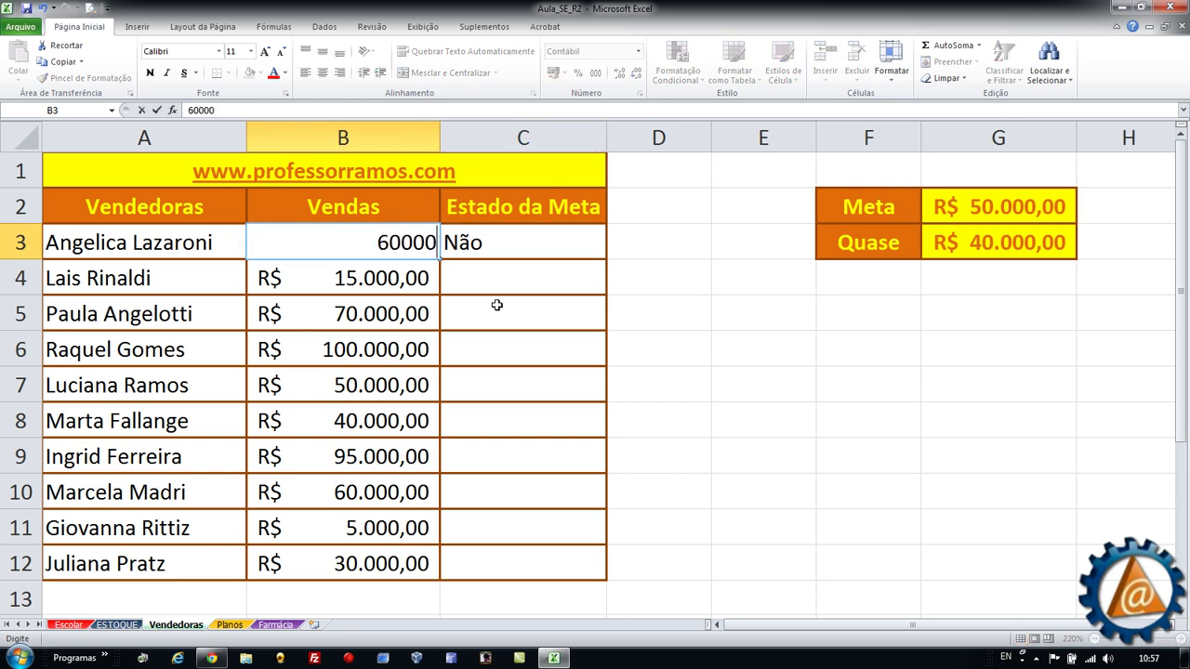
{"action": "key", "text": "Return"}
{"action": "key", "text": "Up"}
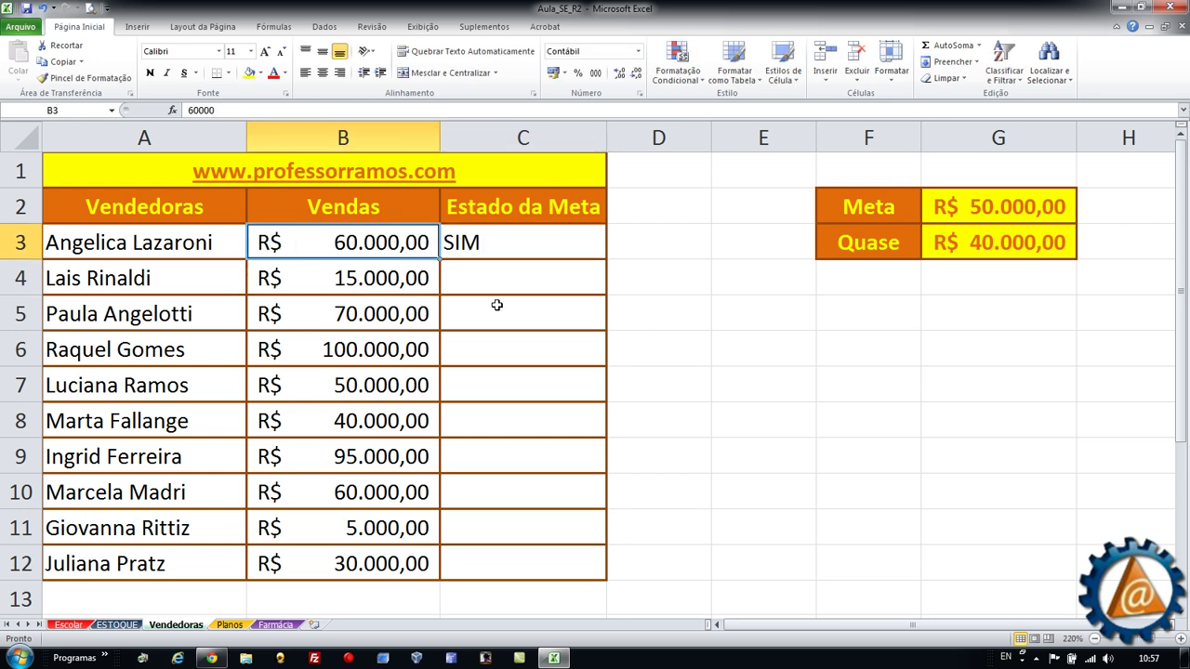
{"action": "type", "text": "45000"}
{"action": "key", "text": "Return"}
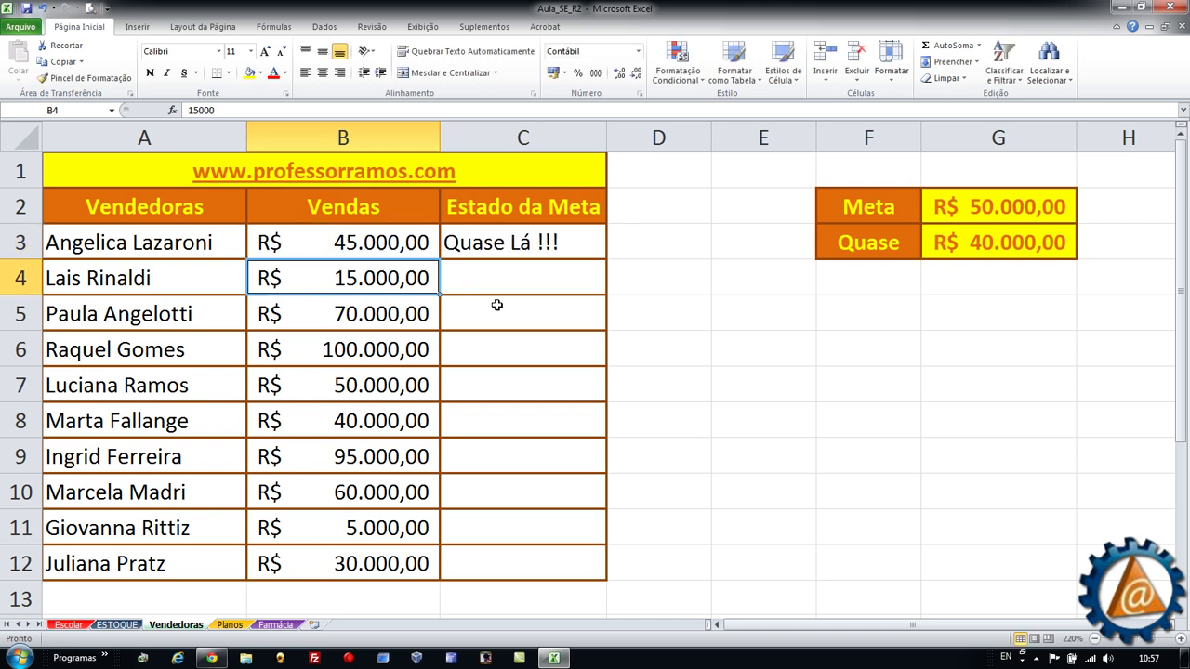
- Test the C3 formula with Vendas values of 40000 and then 390000 in B3
{"action": "key", "text": "Up"}
{"action": "type", "text": "40000"}
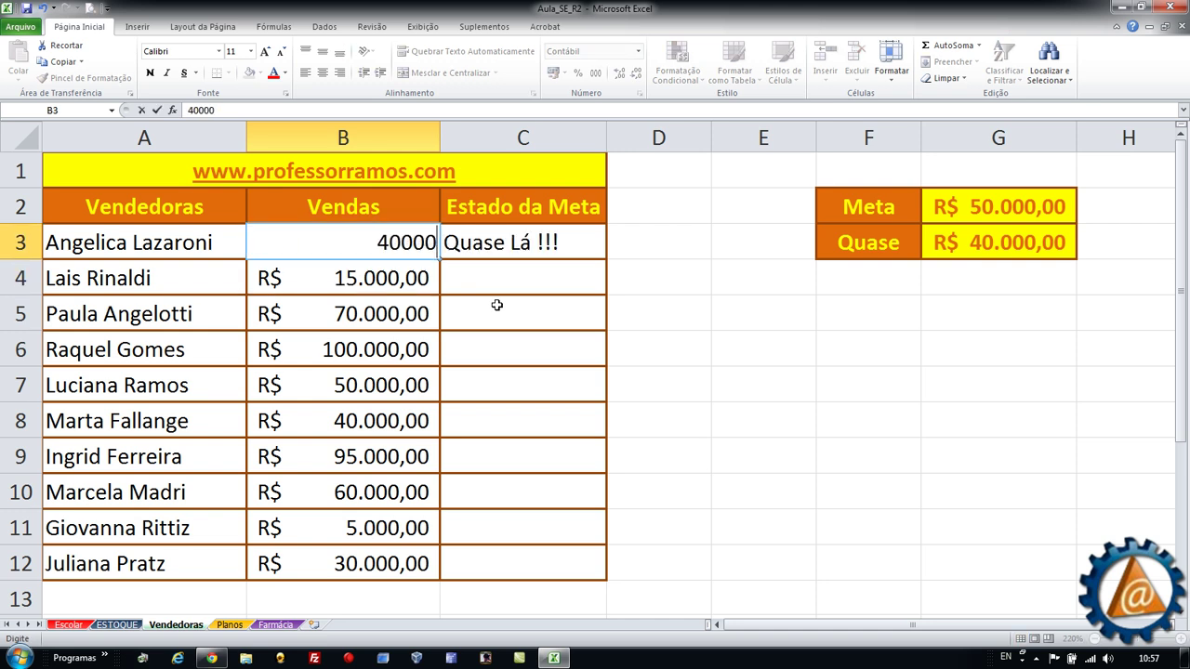
{"action": "key", "text": "Return"}
{"action": "key", "text": "Up"}
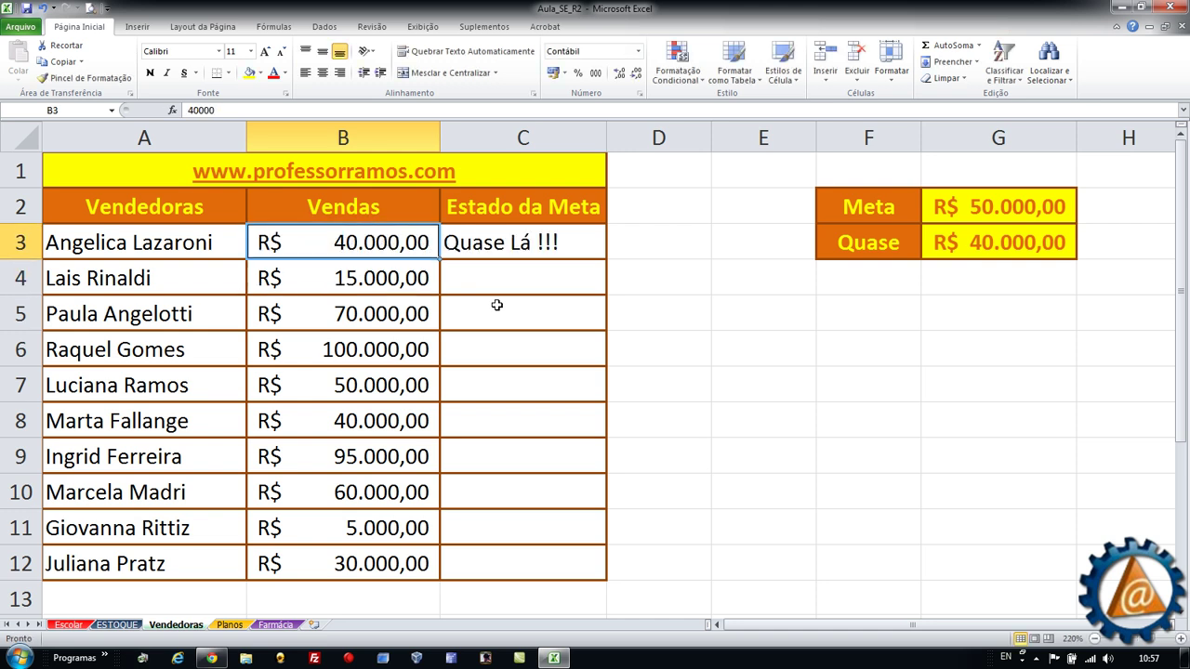
{"action": "type", "text": "390000"}
{"action": "key", "text": "Return"}
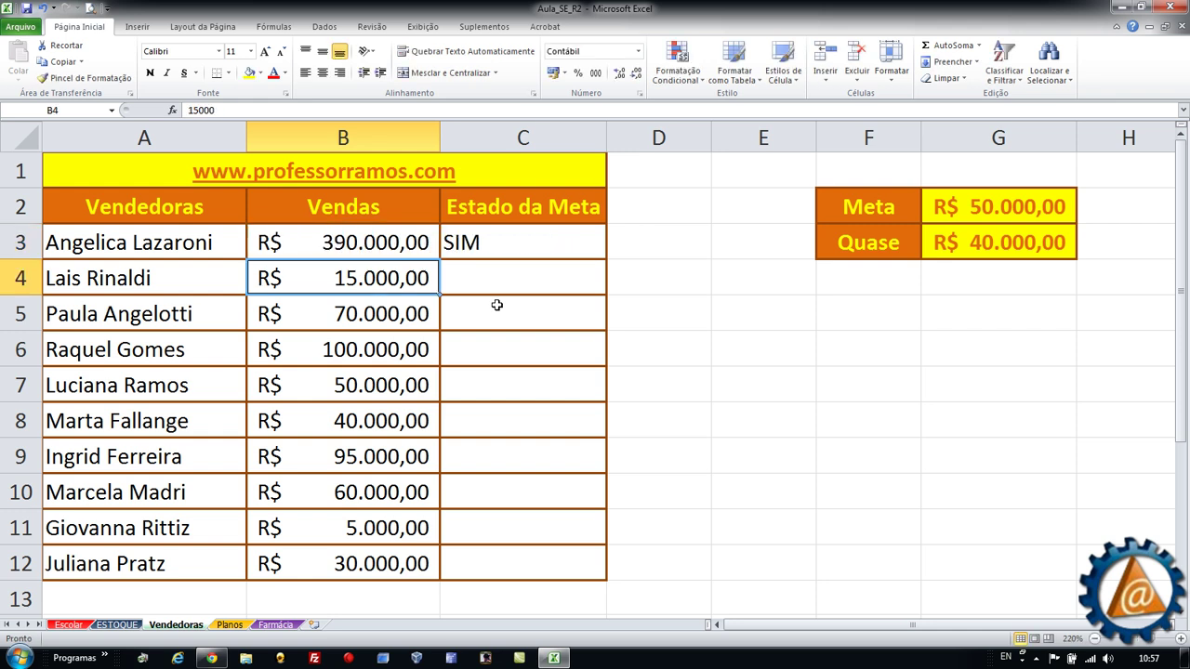
- Set the Vendas value in B3 to 39000 as a test, and restore it to 10000
{"action": "key", "text": "Up"}
{"action": "type", "text": "39000"}
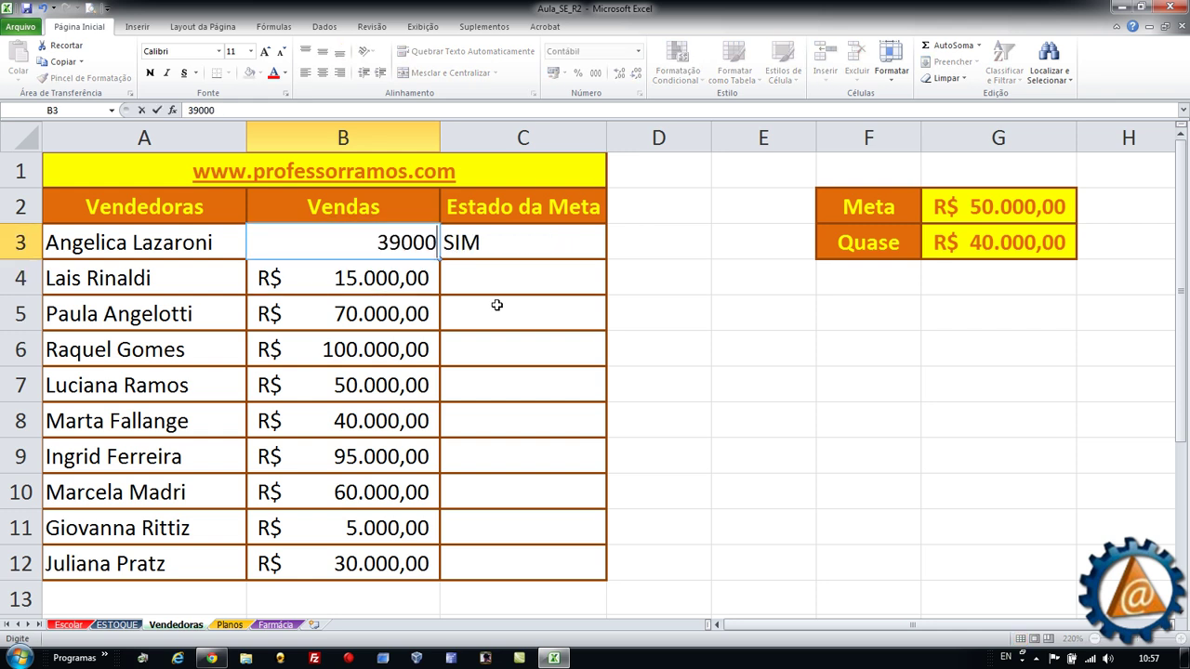
{"action": "key", "text": "Return"}
{"action": "key", "text": "Up"}
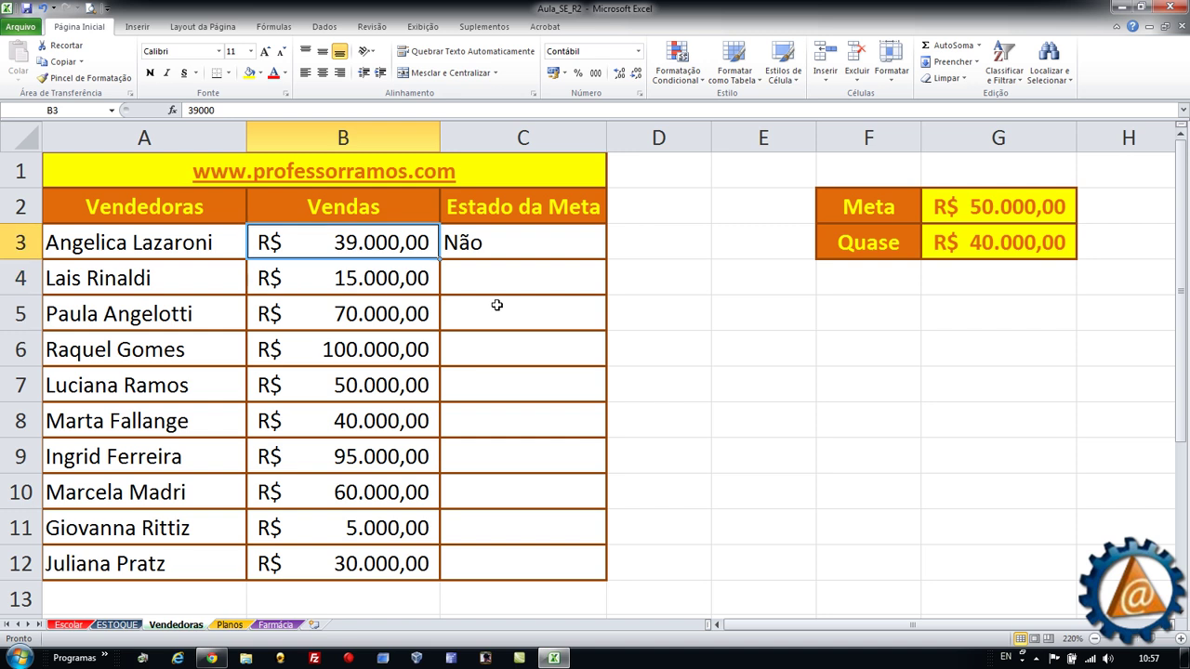
{"action": "type", "text": "10000"}
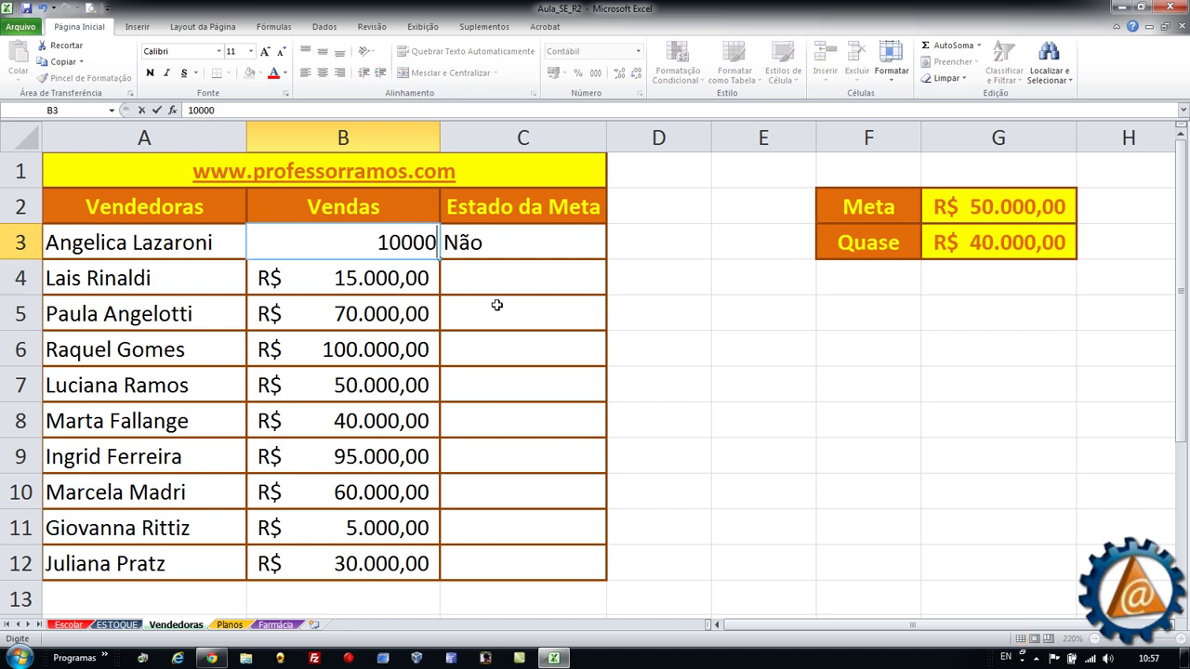
{"action": "key", "text": "Return"}
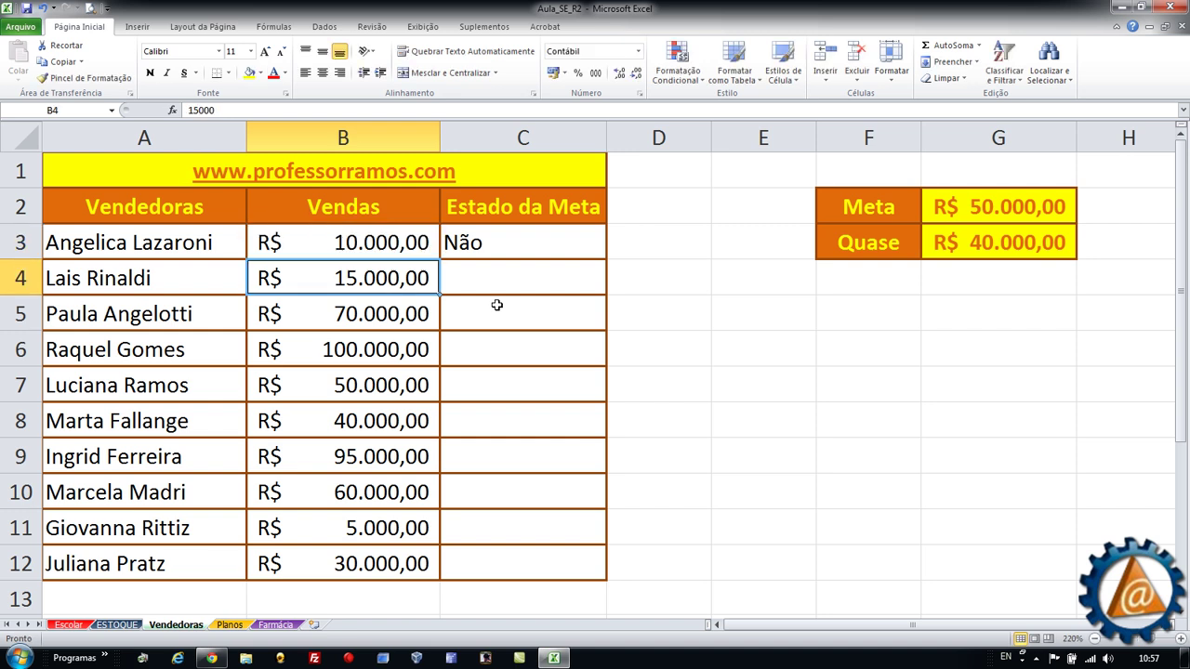
- Fill the C3 formula down the Estado da Meta column to C12
{"action": "left_click", "coordinate": [511, 251]}
{"action": "left_click", "coordinate": [605, 263]}
{"action": "left_click", "coordinate": [602, 245]}
{"action": "double_click", "coordinate": [606, 258]}
- Check the Estado da Meta result of each row in C3:C12 against its Vendas value
{"action": "left_click", "coordinate": [484, 243]}
{"action": "left_click", "coordinate": [473, 276]}
{"action": "left_click", "coordinate": [479, 313]}
{"action": "left_click", "coordinate": [479, 349]}
{"action": "left_click", "coordinate": [479, 384]}
{"action": "left_click", "coordinate": [482, 419]}
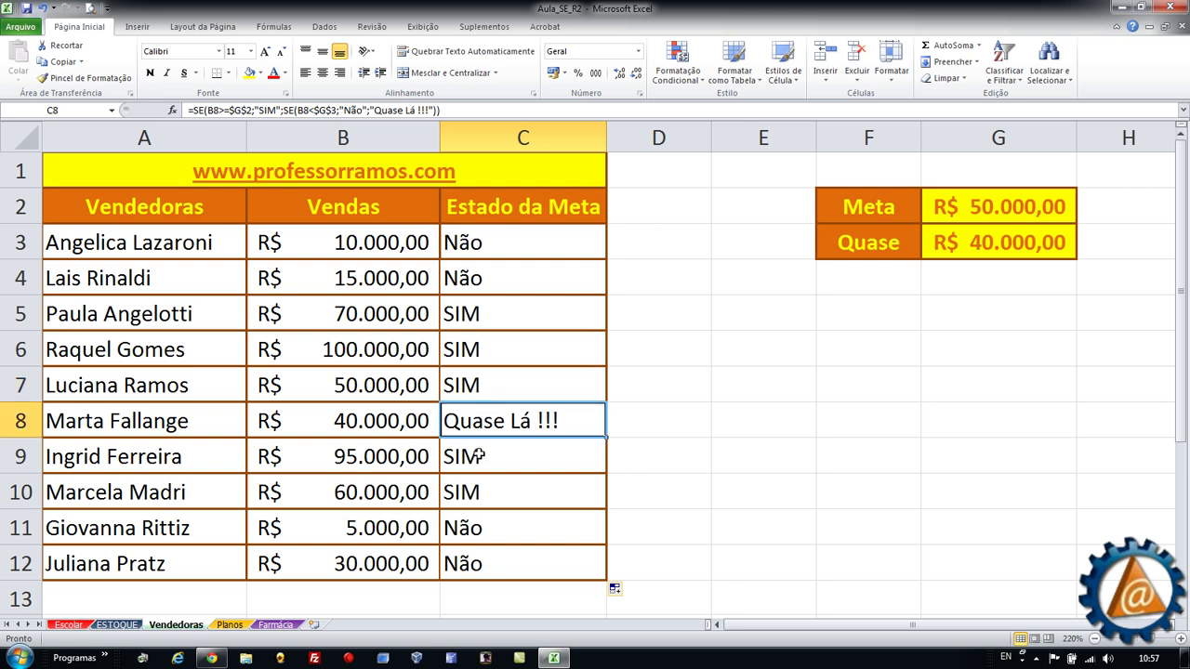
{"action": "left_click", "coordinate": [478, 456]}
{"action": "left_click", "coordinate": [482, 494]}
{"action": "left_click", "coordinate": [471, 535]}
{"action": "left_click", "coordinate": [476, 564]}
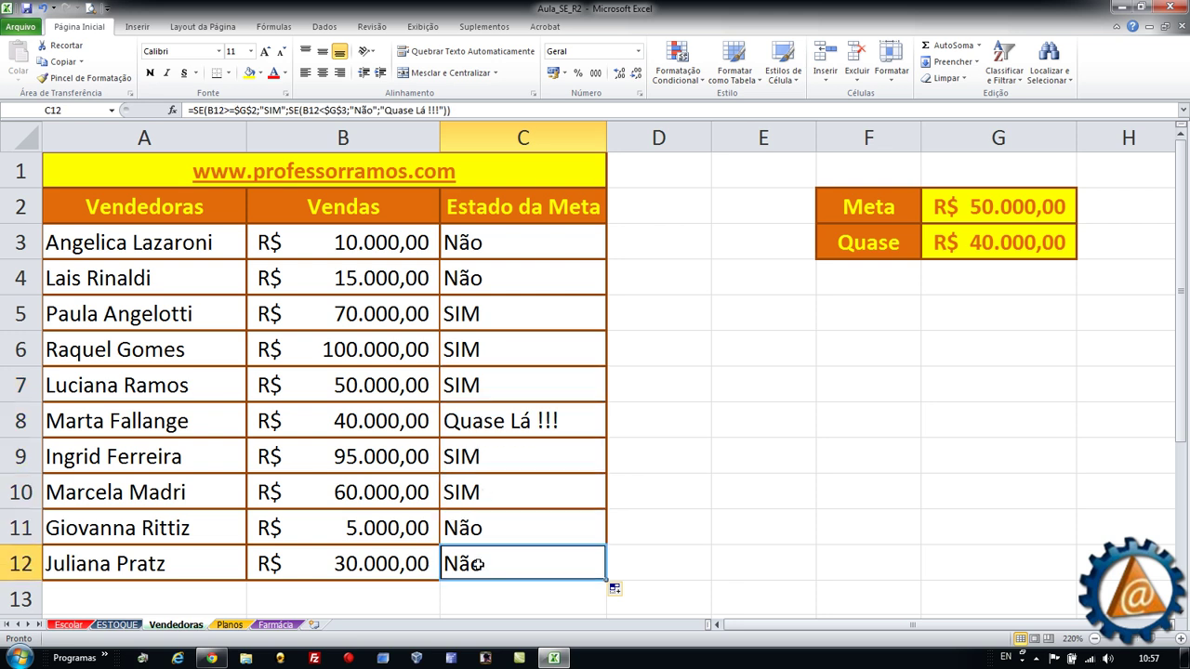
- Set the Vendas value in B12 to 40000
{"action": "left_click", "coordinate": [417, 562]}
{"action": "type", "text": "400000"}
{"action": "key", "text": "BackSpace"}
{"action": "key", "text": "Return"}
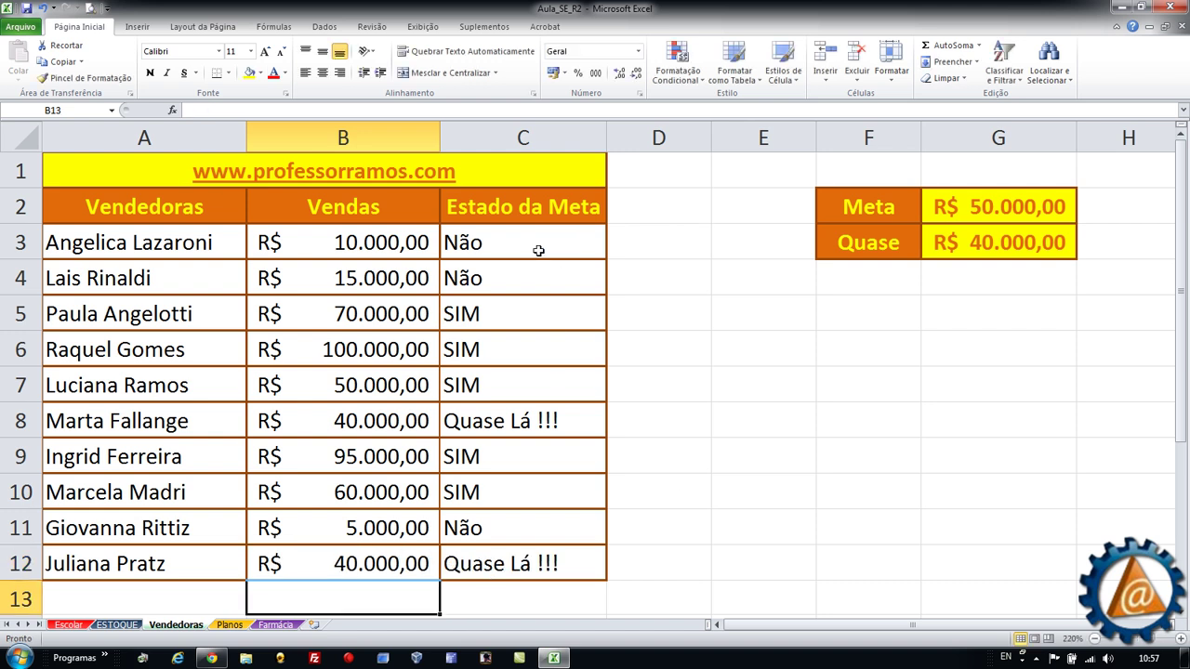
- Review the nested SE formula in C3 of the Vendedoras sheet and leave it as is
{"action": "double_click", "coordinate": [538, 250]}
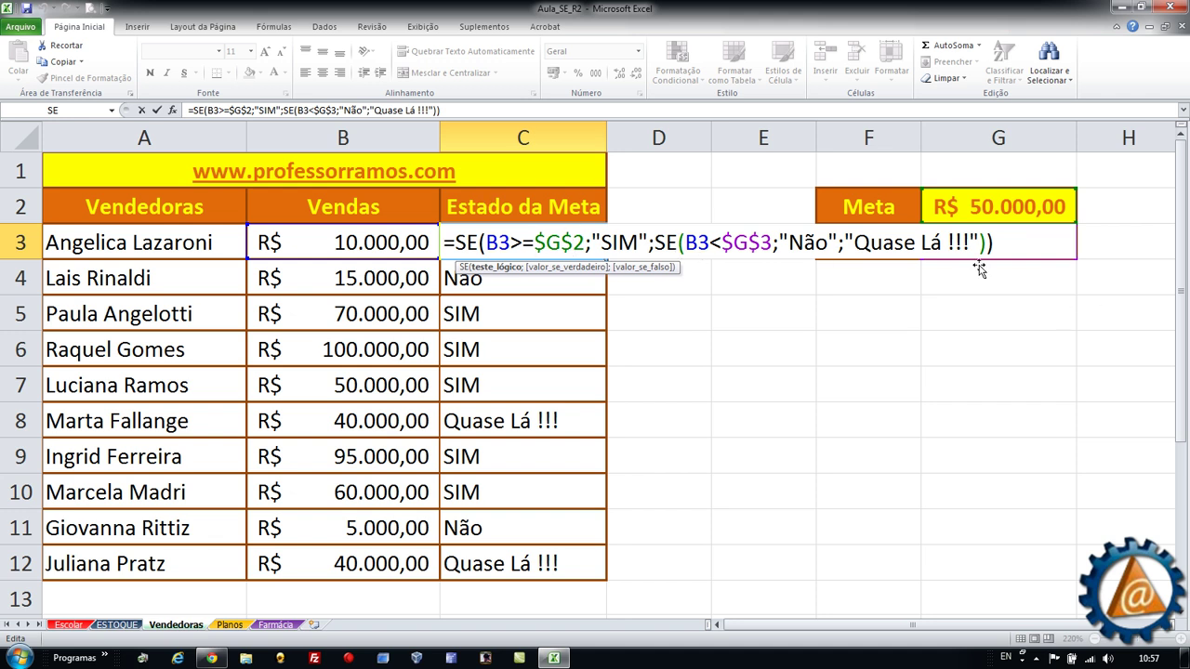
{"action": "key", "text": "Return"}
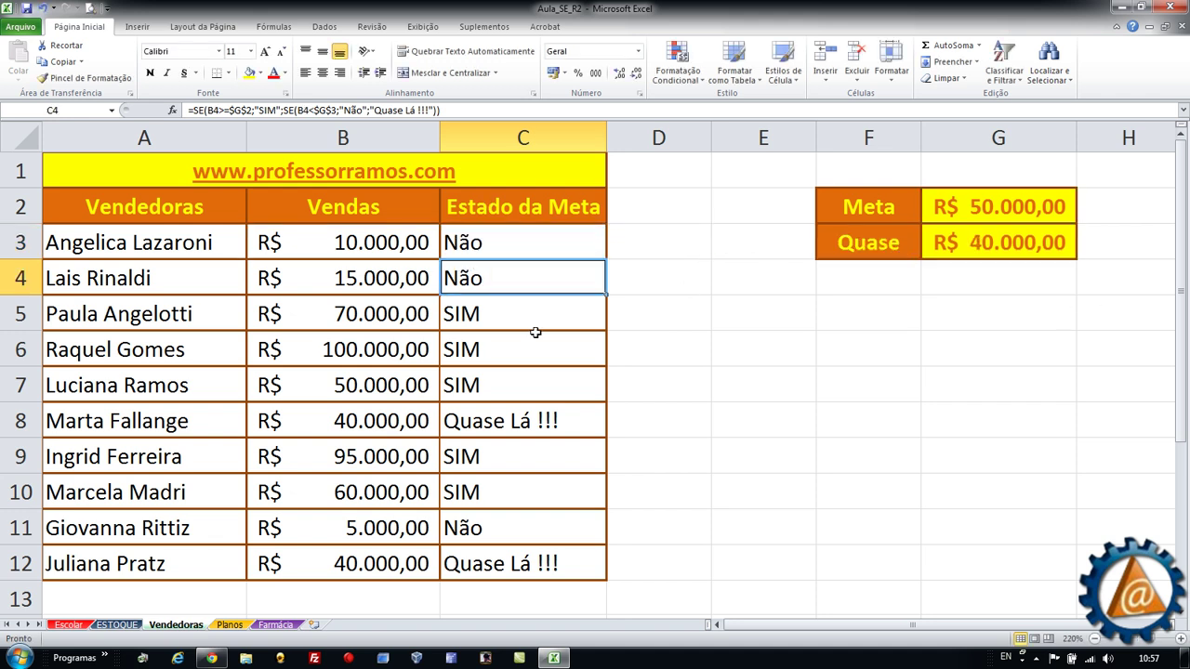
- Open the Planos sheet and examine the Planos column and the plan discount table in G2:H4
{"action": "left_click", "coordinate": [230, 625]}
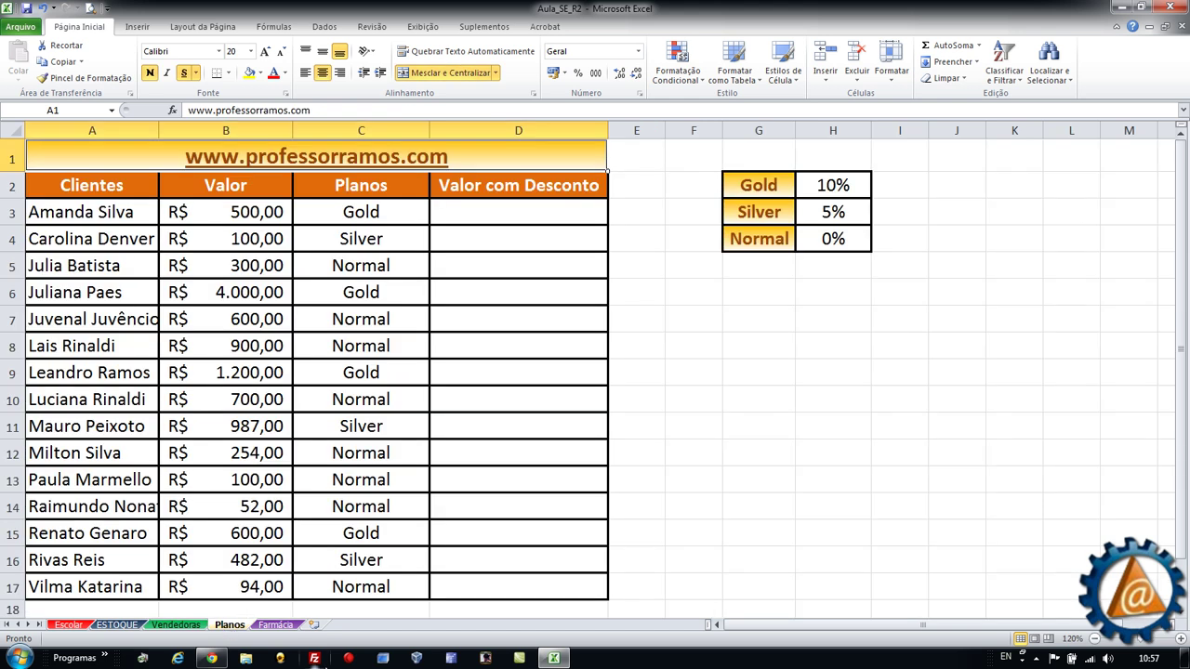
{"action": "left_click", "coordinate": [499, 218]}
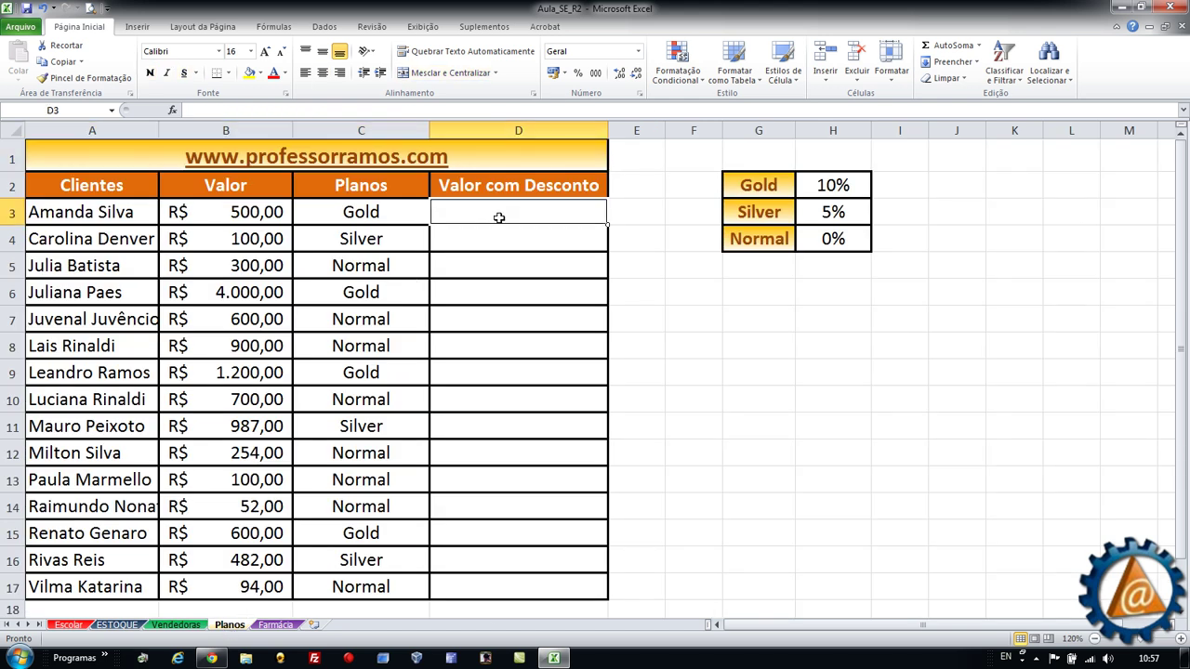
{"action": "left_click", "coordinate": [368, 210]}
{"action": "left_click", "coordinate": [364, 239]}
{"action": "left_click", "coordinate": [391, 212]}
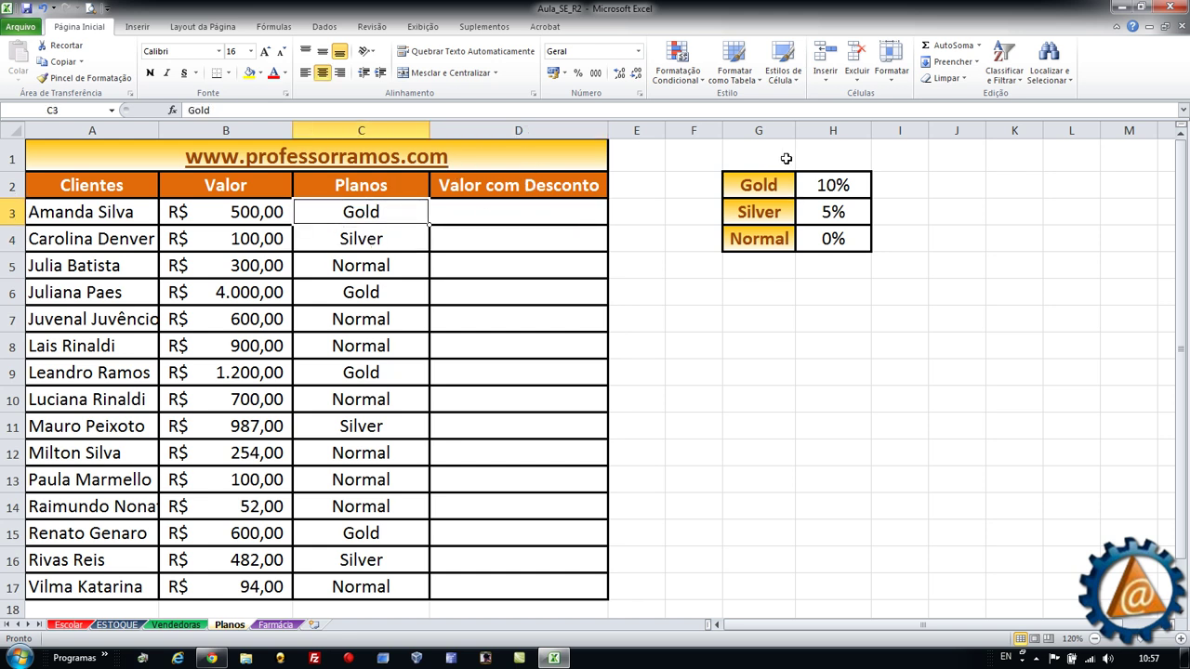
{"action": "left_click", "coordinate": [760, 185]}
{"action": "left_click", "coordinate": [867, 184]}
{"action": "left_click", "coordinate": [764, 214]}
{"action": "left_click", "coordinate": [835, 213]}
{"action": "left_click", "coordinate": [771, 239]}
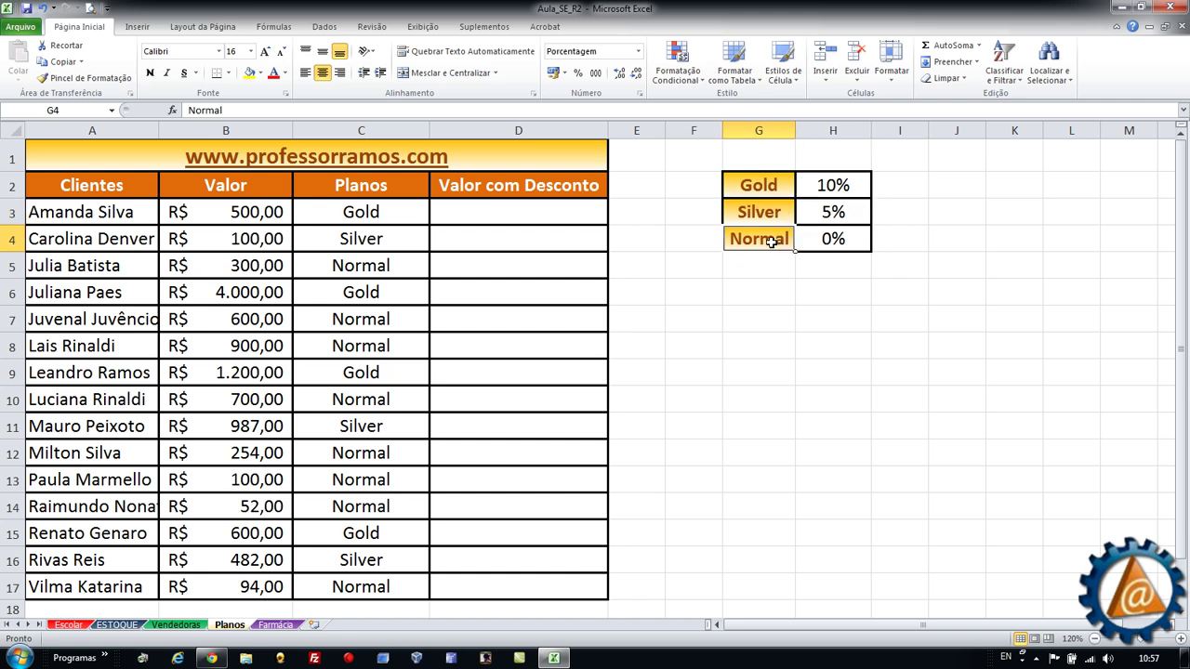
{"action": "left_click", "coordinate": [853, 243]}
- Start an SE formula in D3 of Valor com Desconto with the logical test C3=G2 for the Gold plan
{"action": "left_click", "coordinate": [550, 210]}
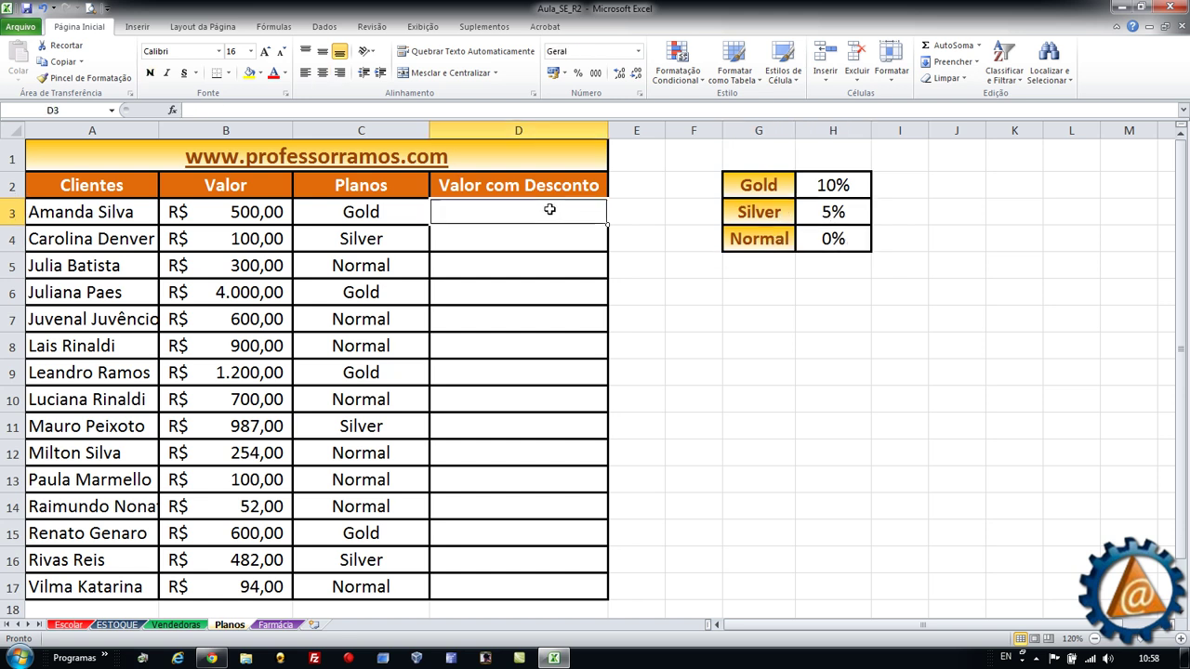
{"action": "type", "text": "=SE"}
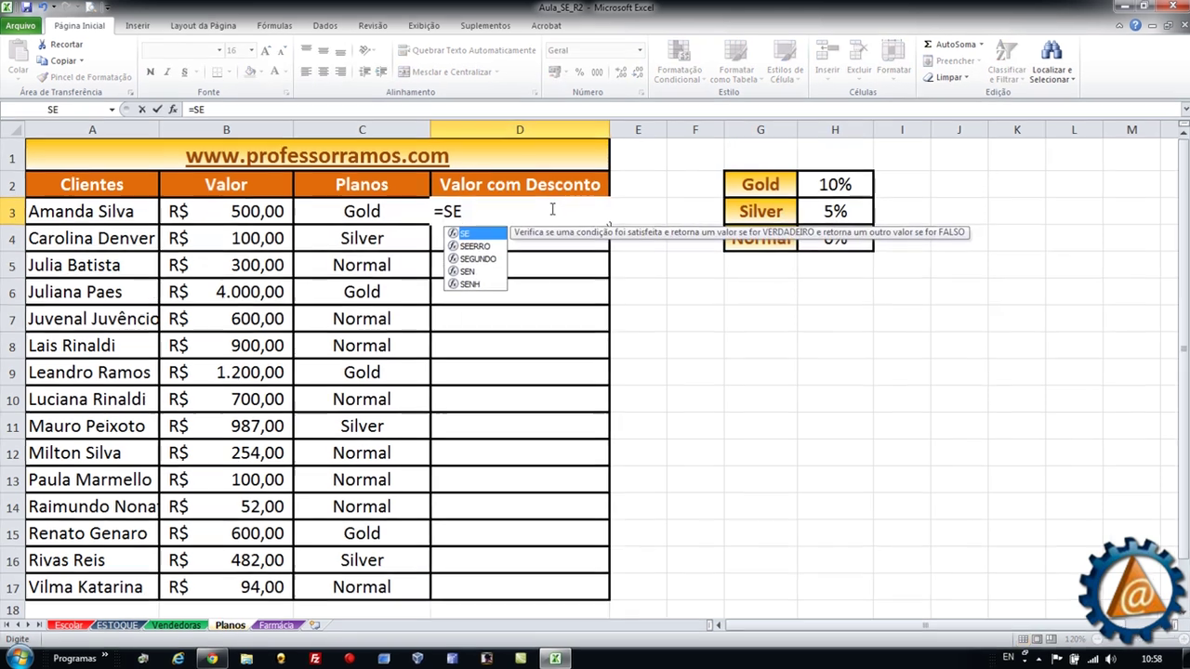
{"action": "type", "text": "("}
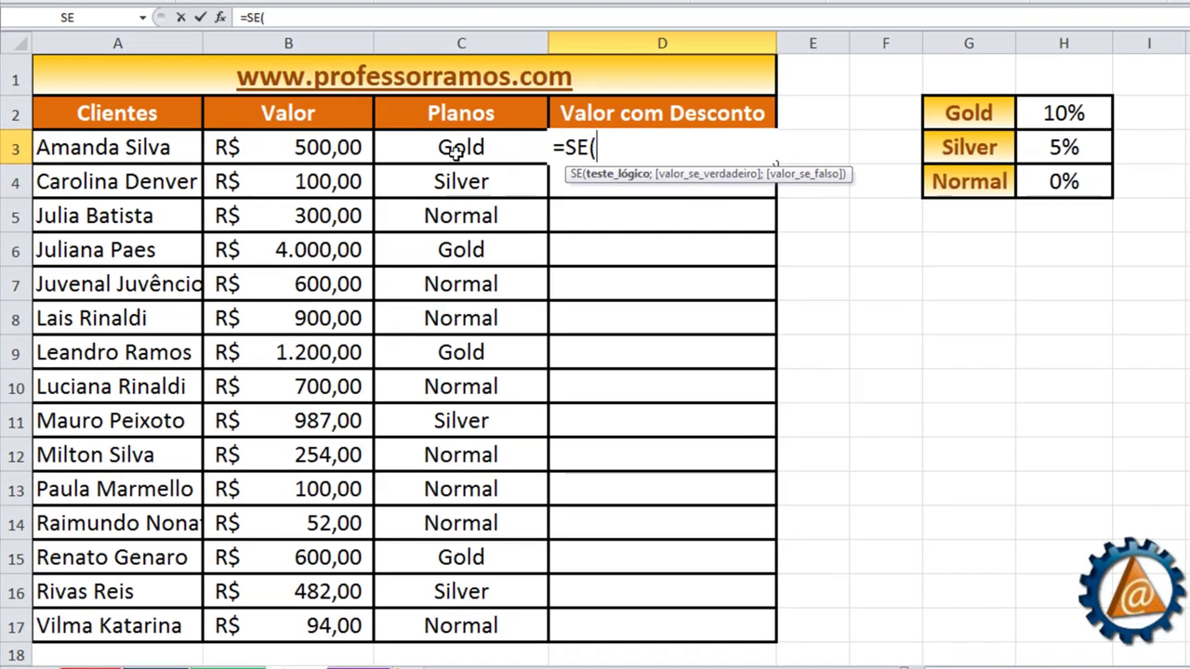
{"action": "left_click", "coordinate": [458, 151]}
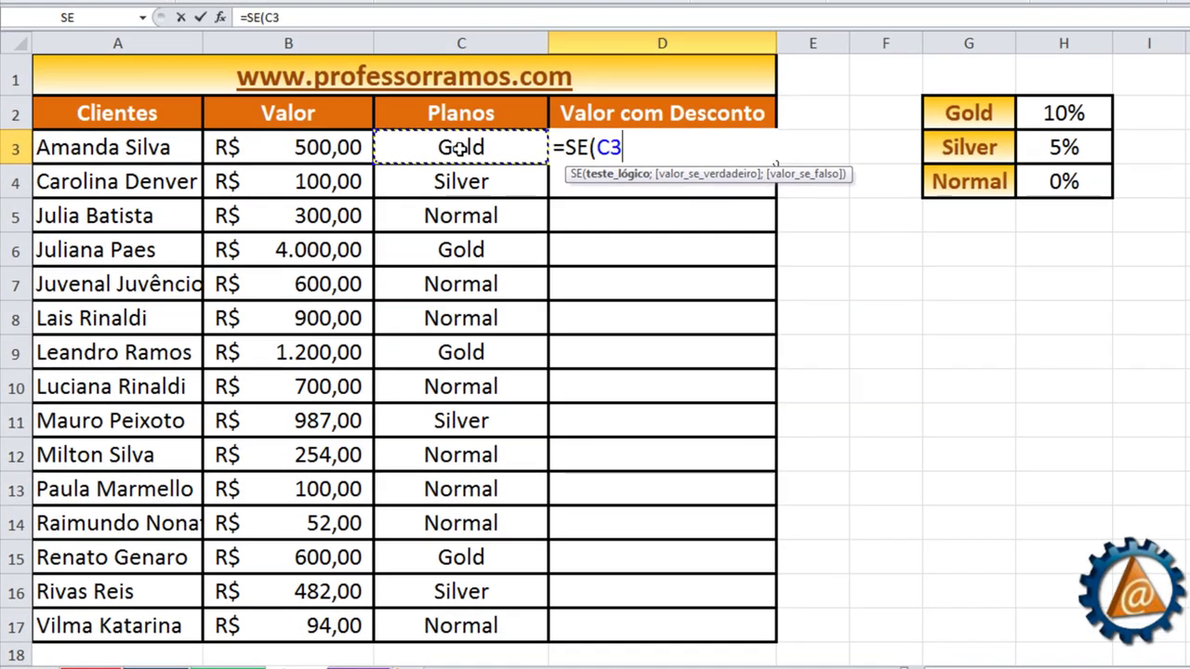
{"action": "type", "text": "="}
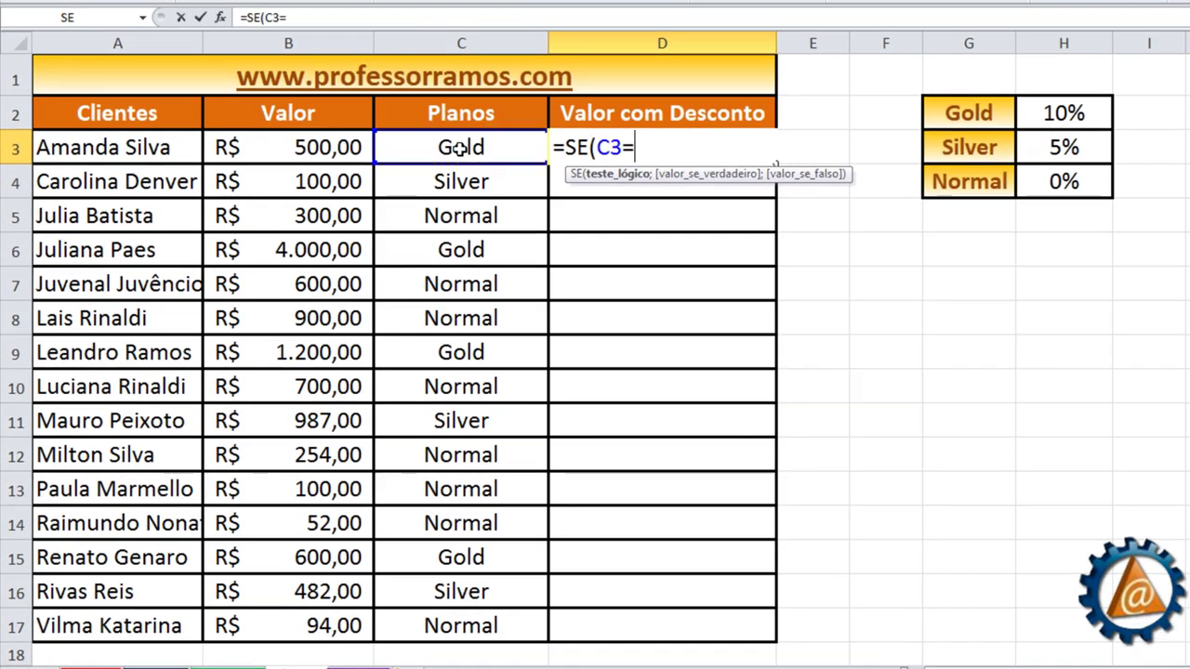
{"action": "left_click", "coordinate": [976, 113]}
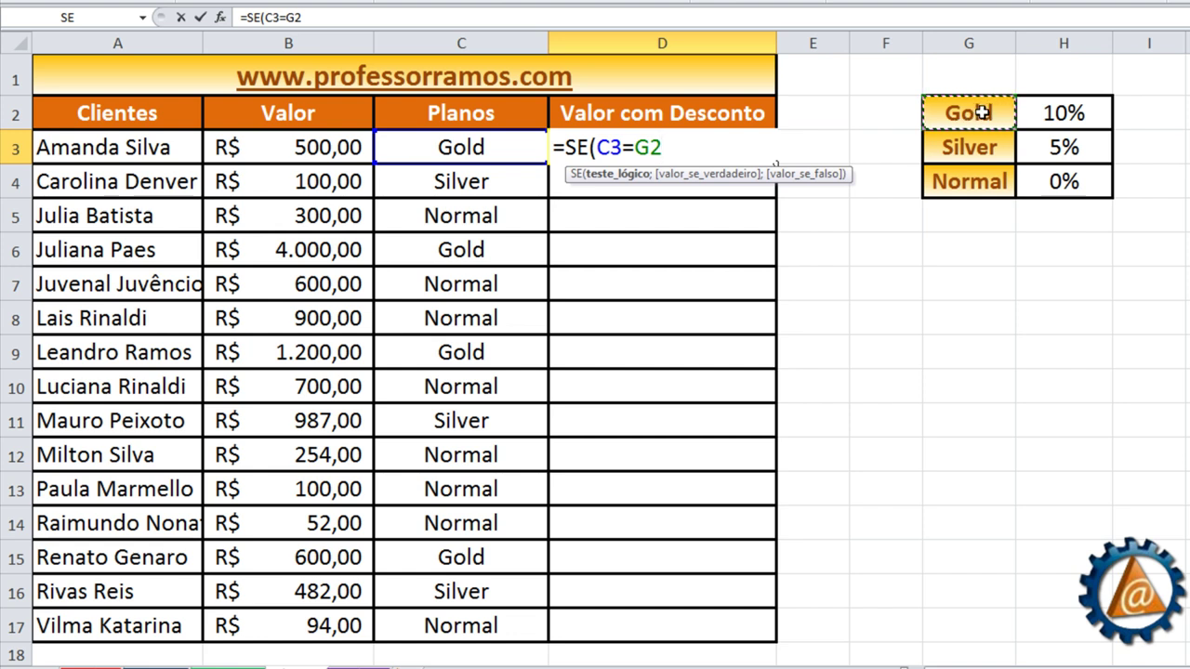
{"action": "type", "text": ";"}
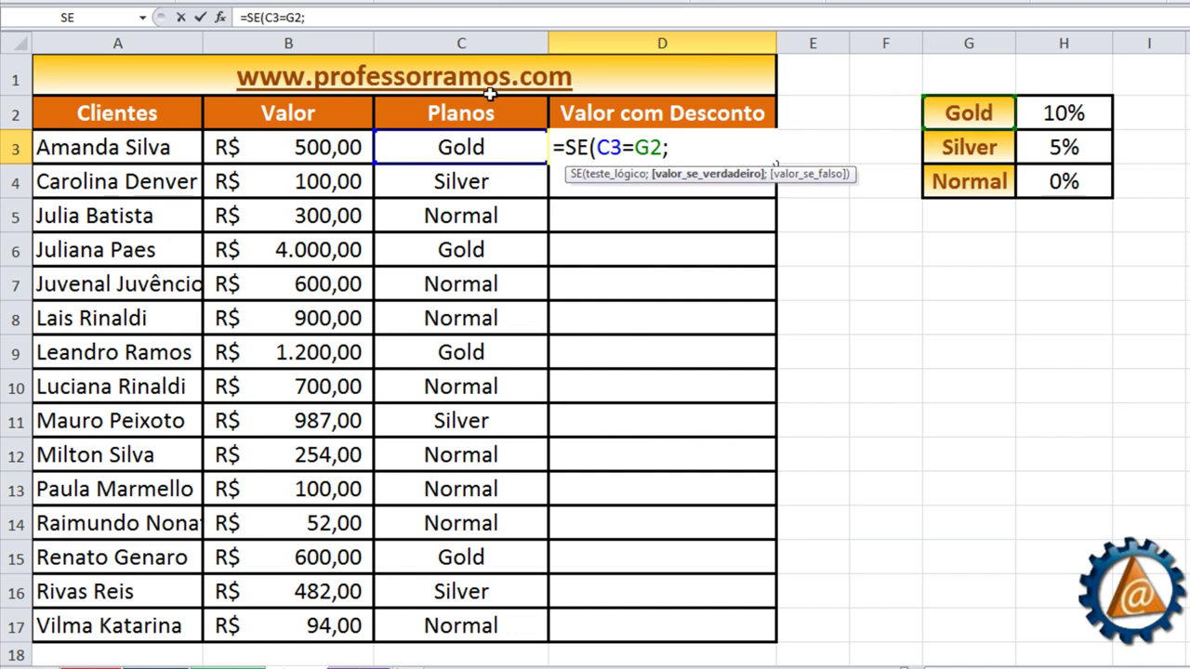
- Enter B3-(B3*H2) as the value if true of the D3 formula, subtracting the Gold discount
{"action": "left_click", "coordinate": [291, 152]}
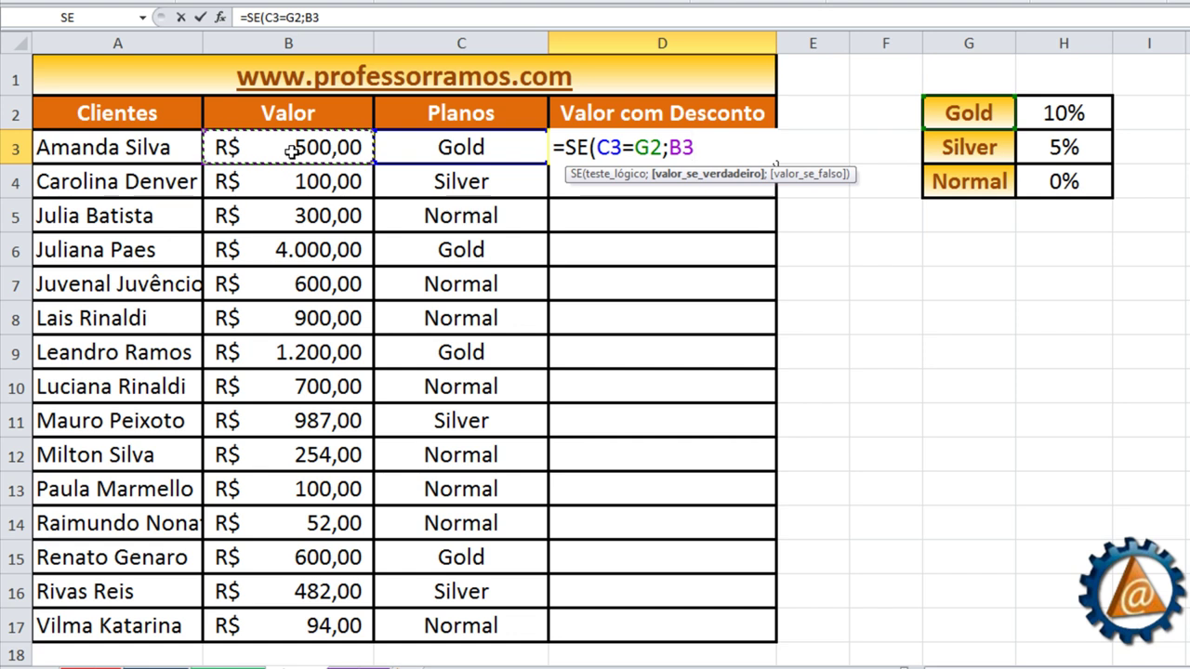
{"action": "type", "text": "-("}
{"action": "left_click", "coordinate": [316, 147]}
{"action": "type", "text": "*"}
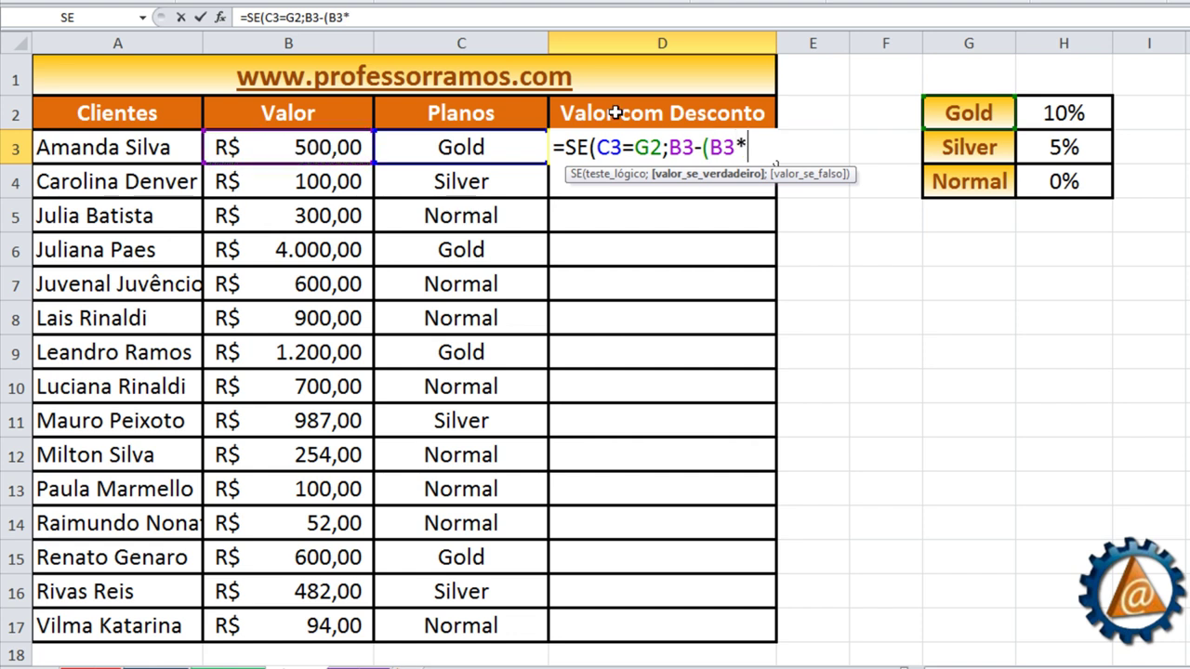
{"action": "left_click", "coordinate": [1095, 116]}
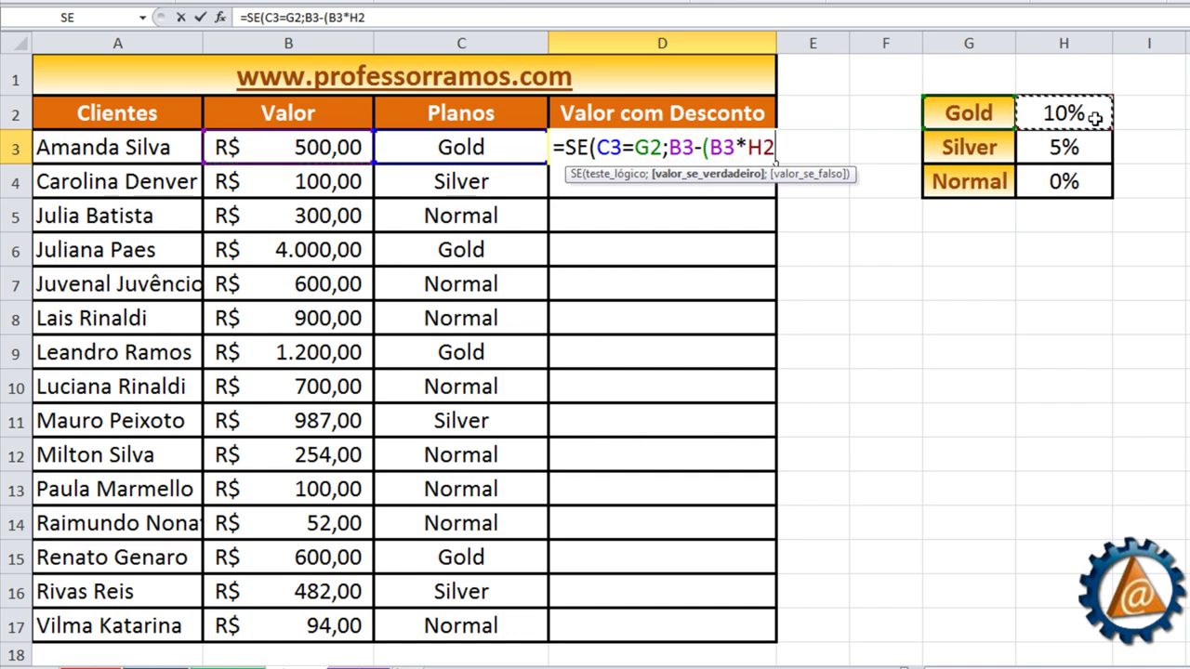
{"action": "type", "text": ")"}
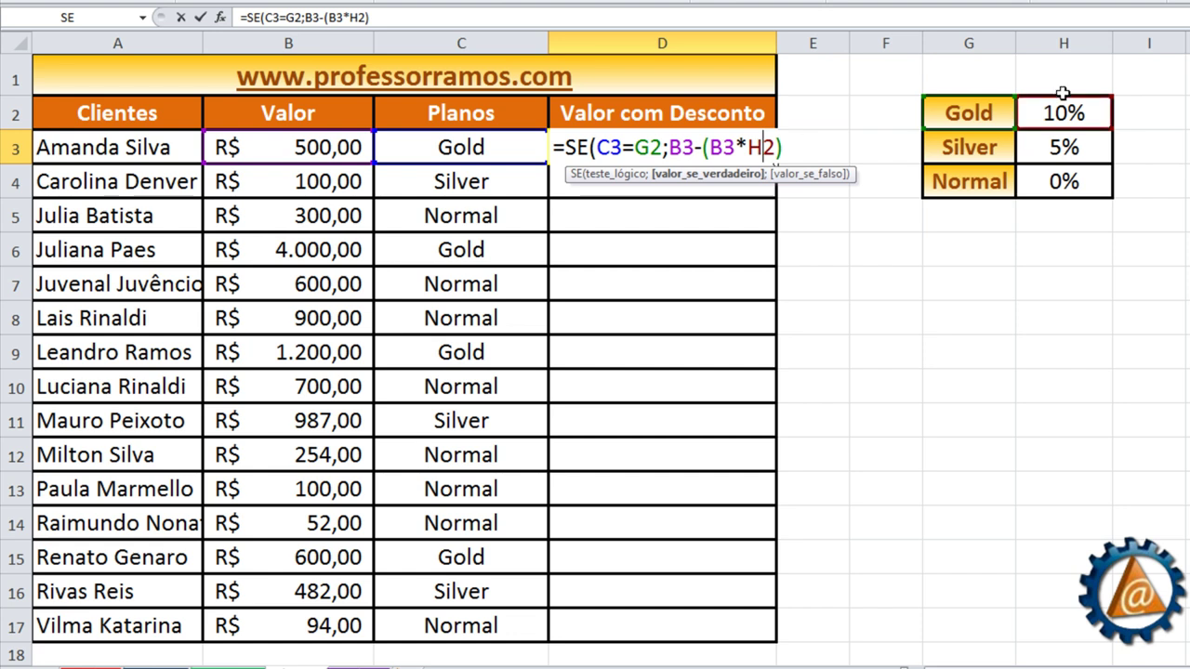
- Make the H2 and G2 references in the D3 formula absolute, as $H$2 and $G$2
{"action": "key", "text": "Left"}
{"action": "key", "text": "Left"}
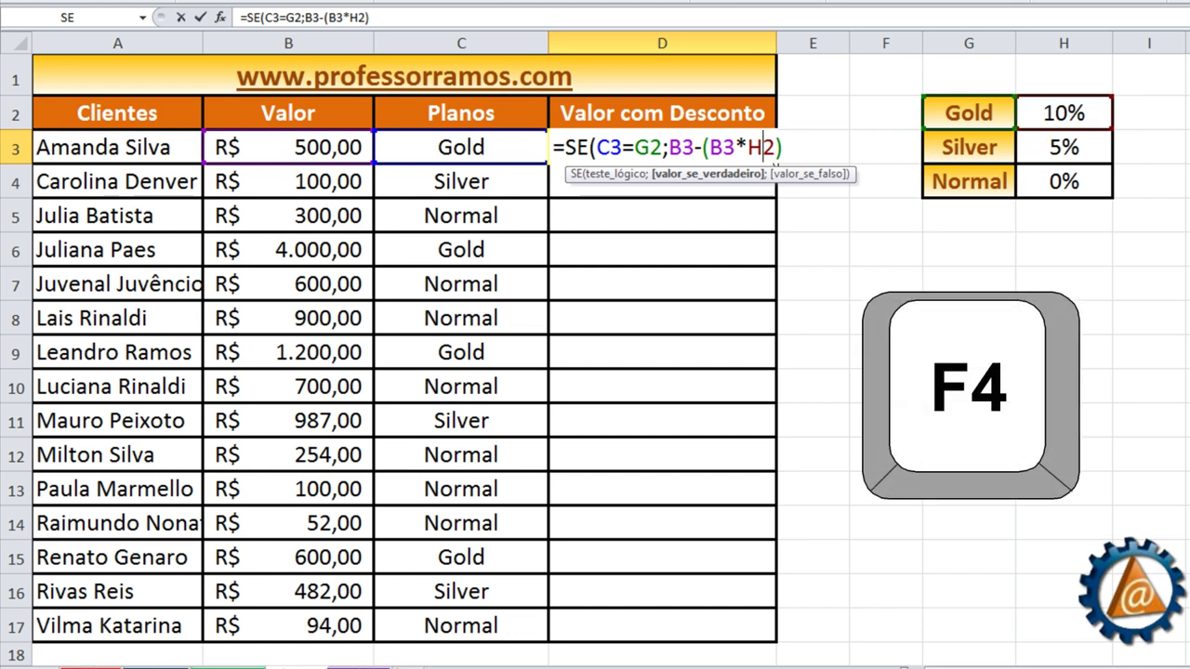
{"action": "key", "text": "F4"}
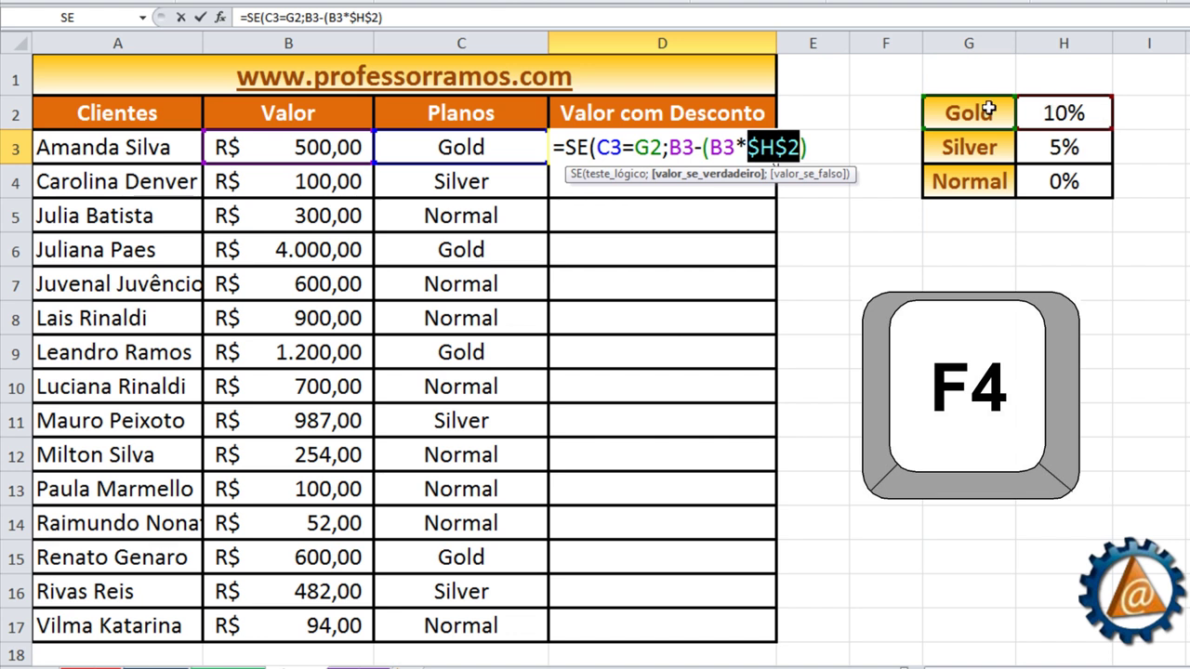
{"action": "left_click", "coordinate": [657, 147]}
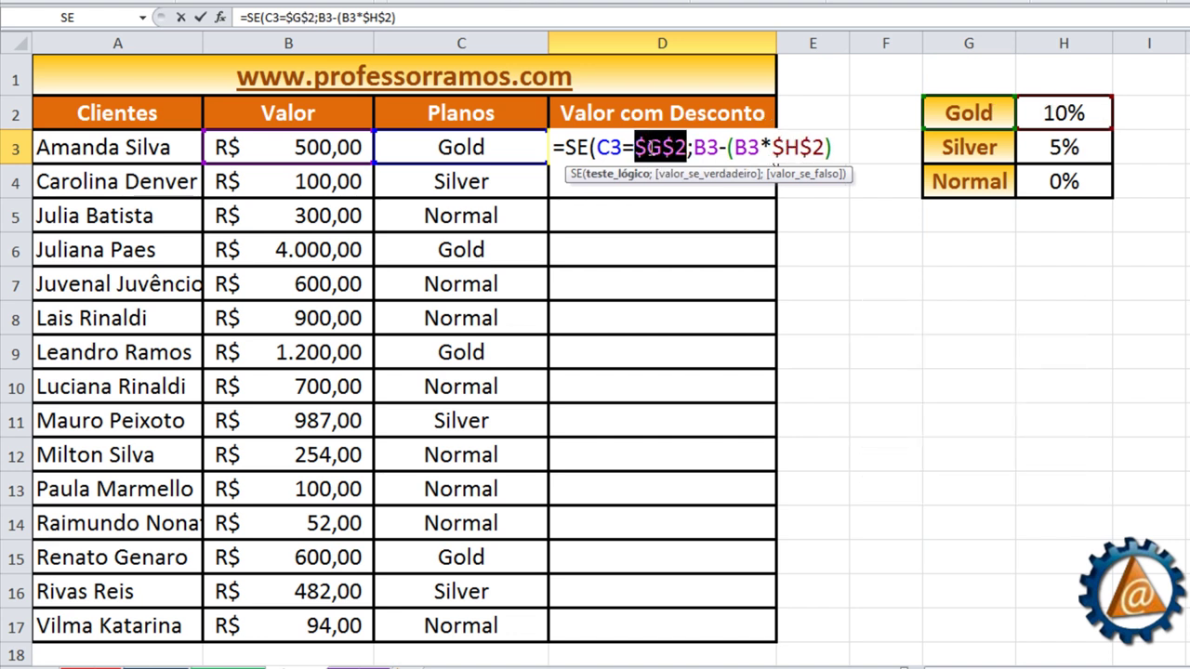
{"action": "left_click", "coordinate": [622, 147]}
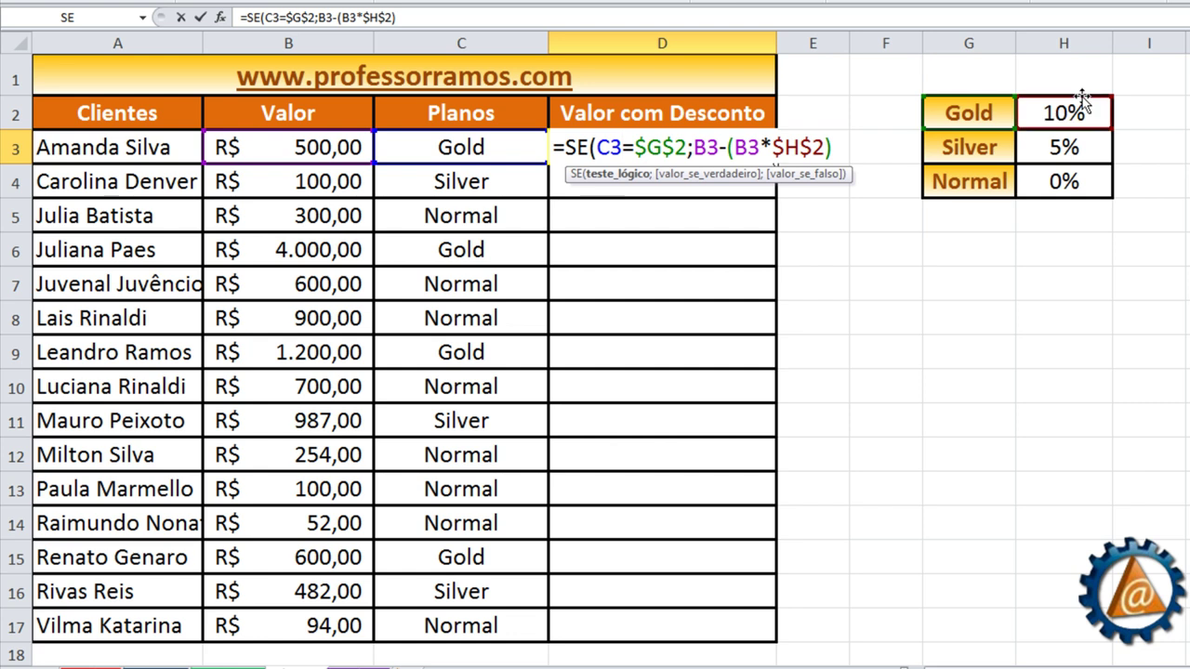
- Nest a second SE as the value if false in the D3 formula, with the logical test C3=$G$3 for the Silver plan
{"action": "left_click", "coordinate": [836, 147]}
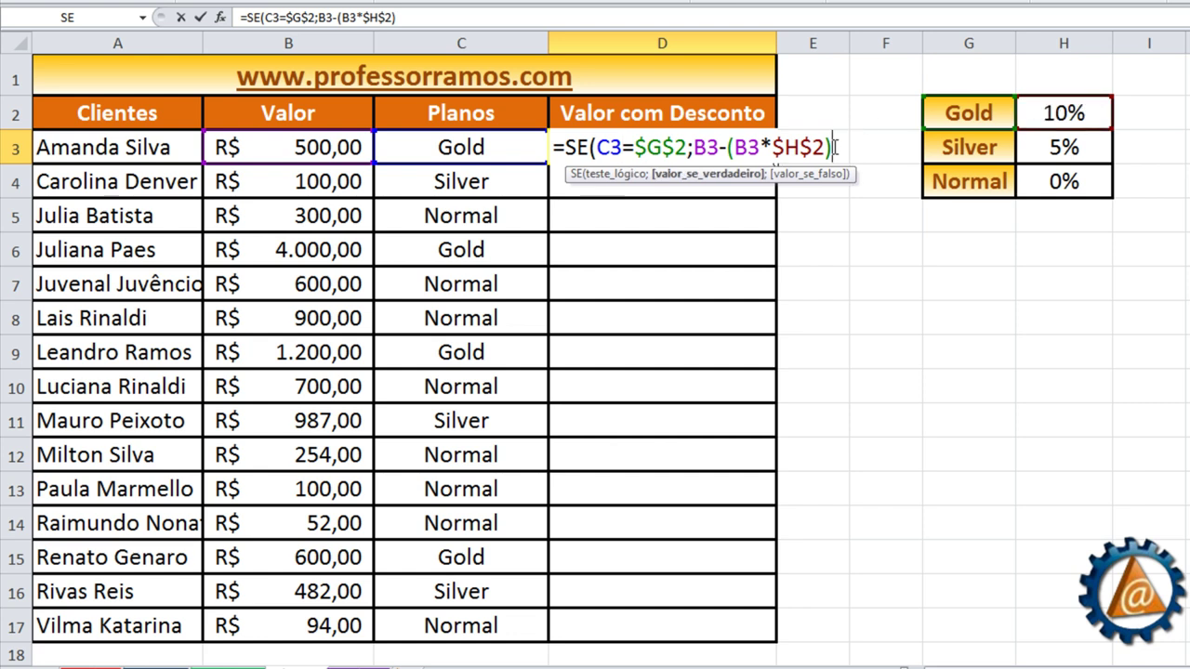
{"action": "type", "text": ";"}
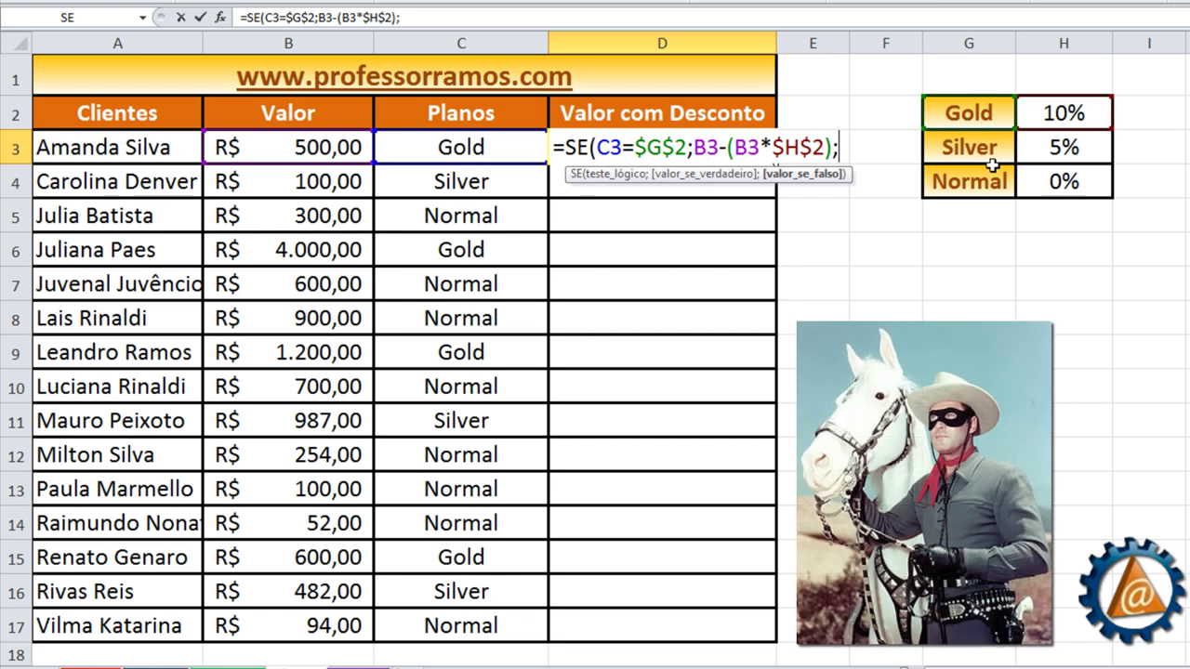
{"action": "type", "text": "SE"}
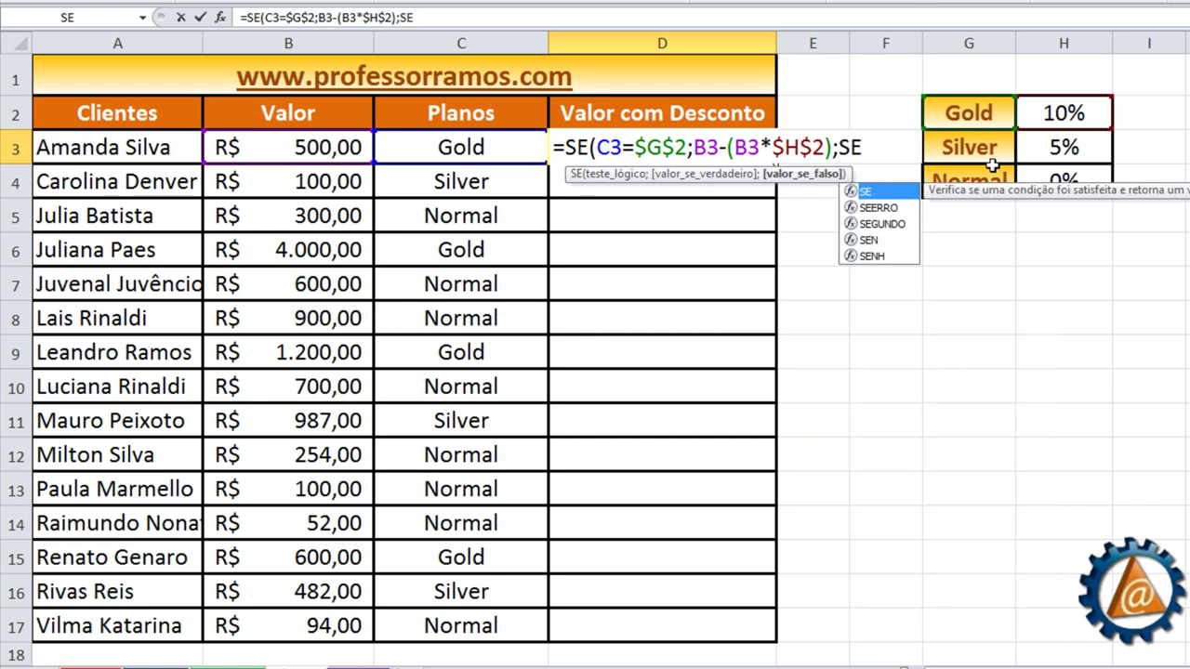
{"action": "type", "text": "("}
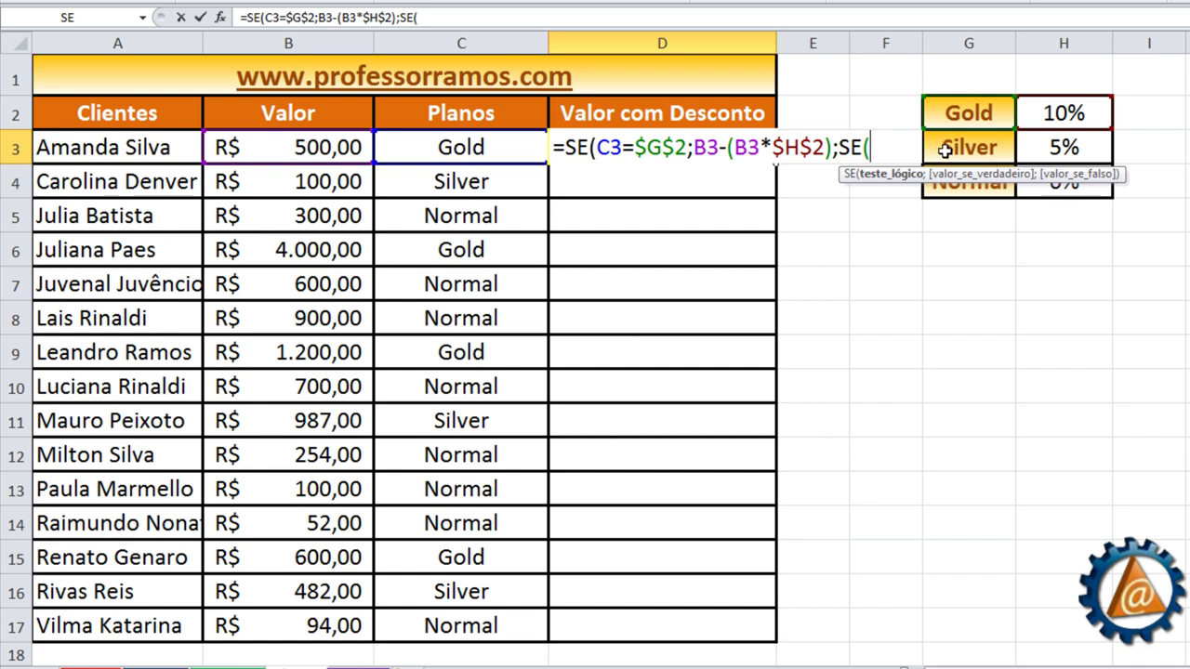
{"action": "left_click", "coordinate": [446, 147]}
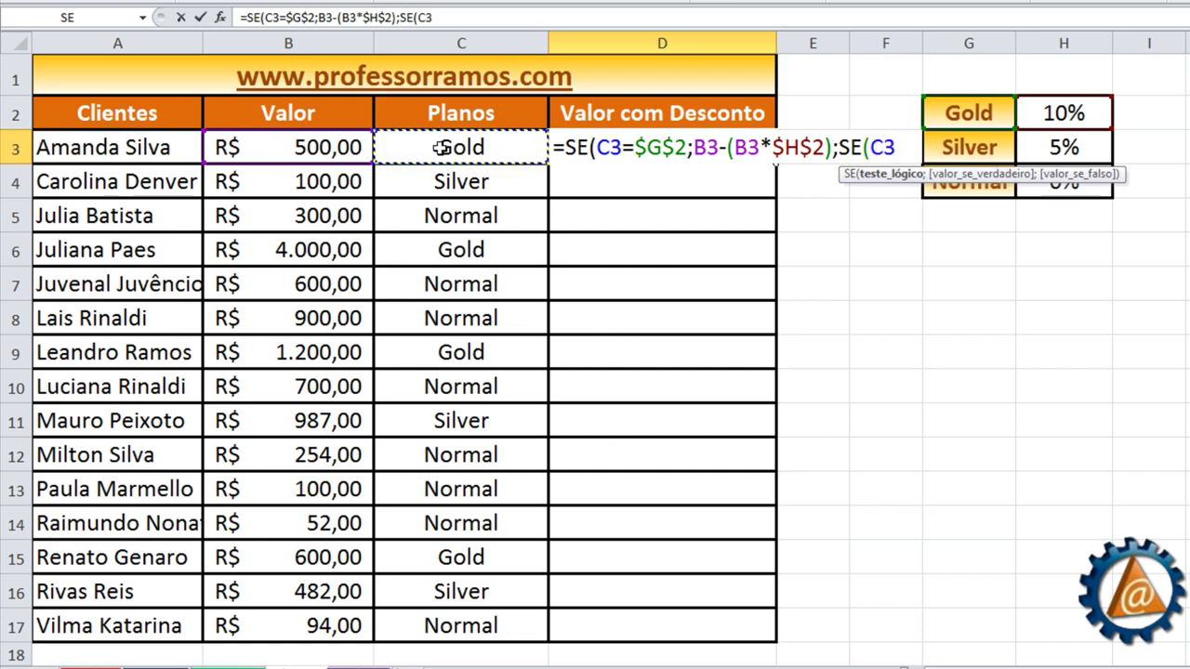
{"action": "type", "text": "="}
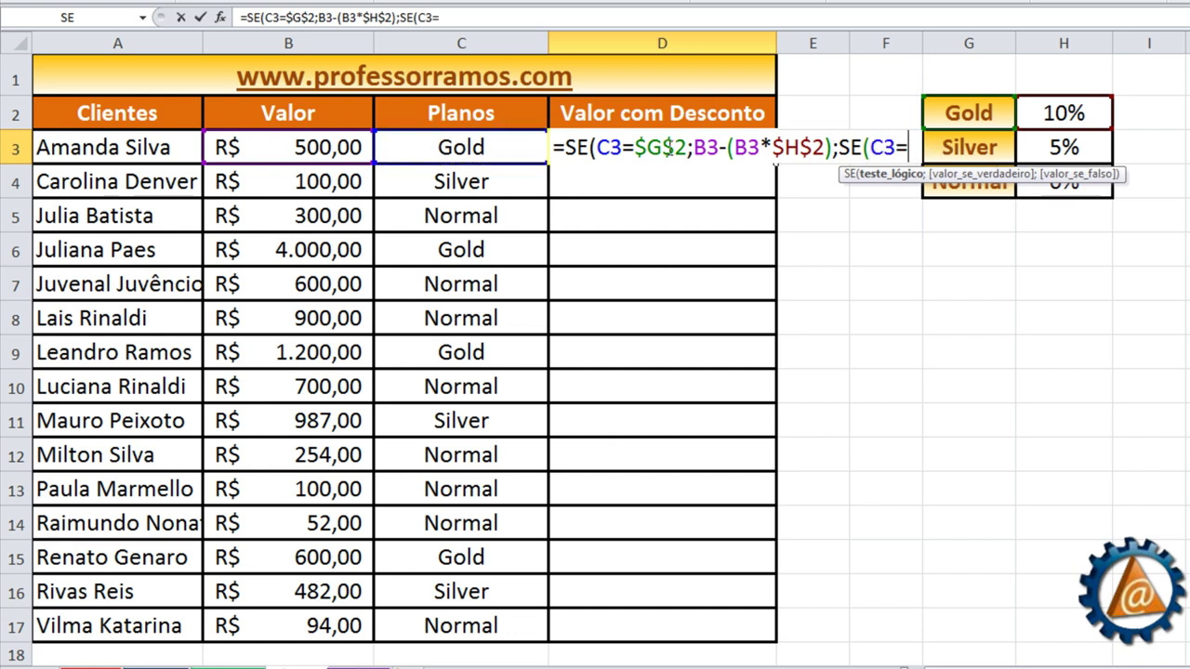
{"action": "left_click", "coordinate": [965, 153]}
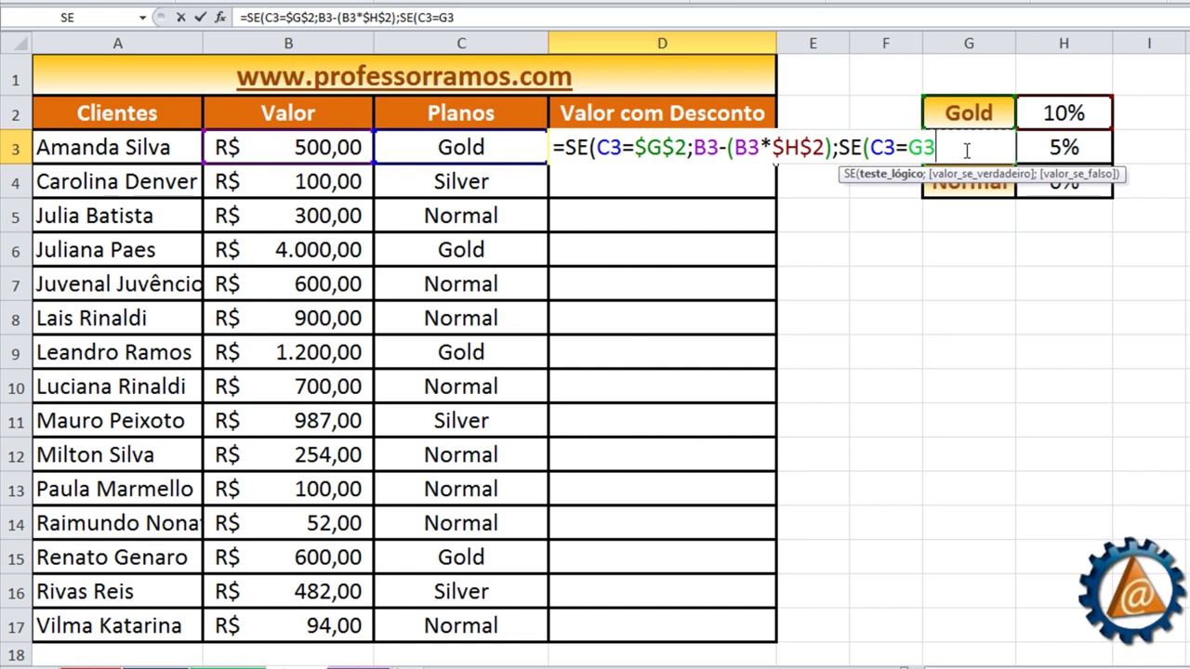
{"action": "key", "text": "F4"}
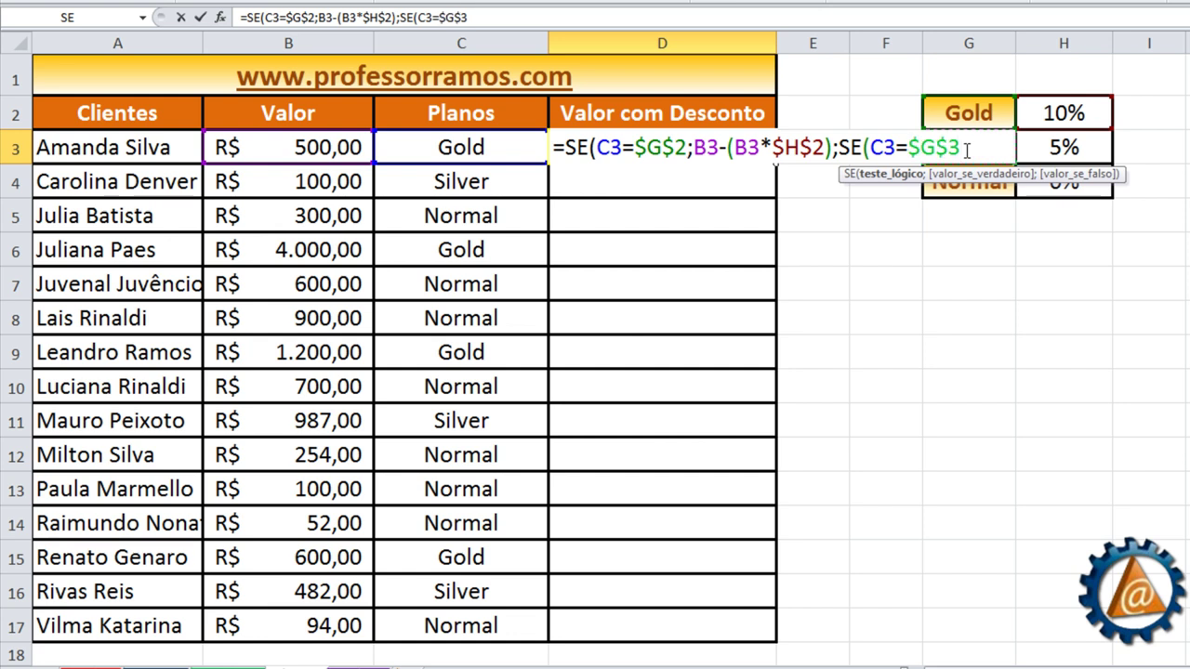
{"action": "type", "text": ";"}
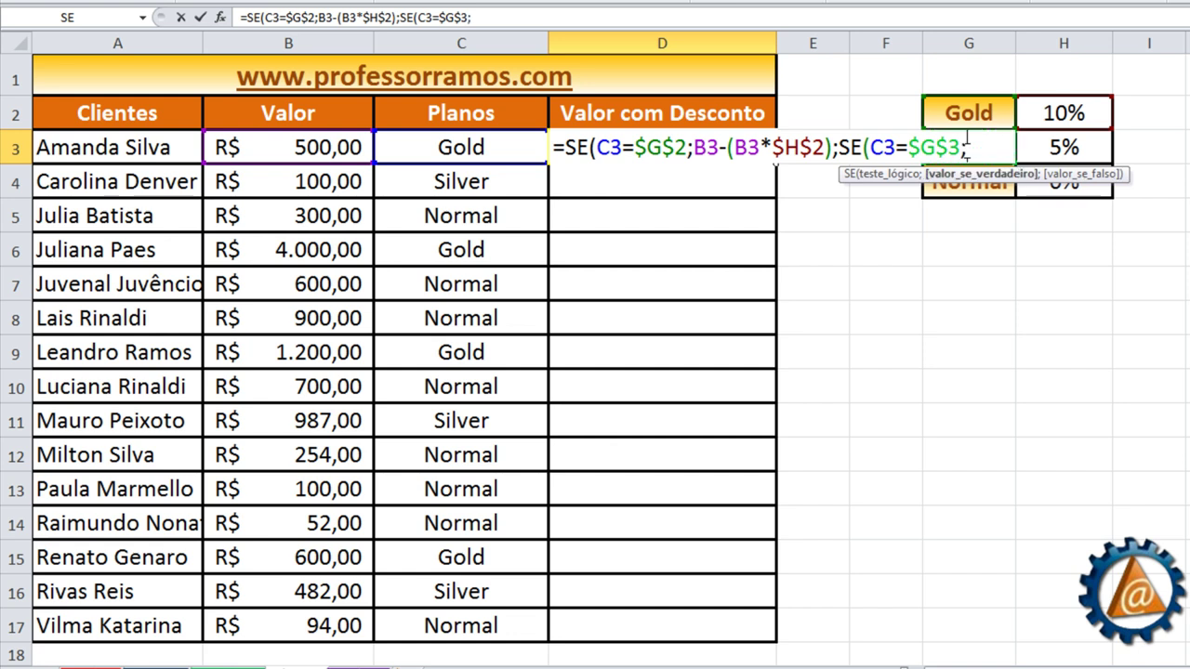
- Enter B3-(B3*$H$3) as the value if true of the nested SE in D3, subtracting the Silver discount
{"action": "left_click", "coordinate": [304, 147]}
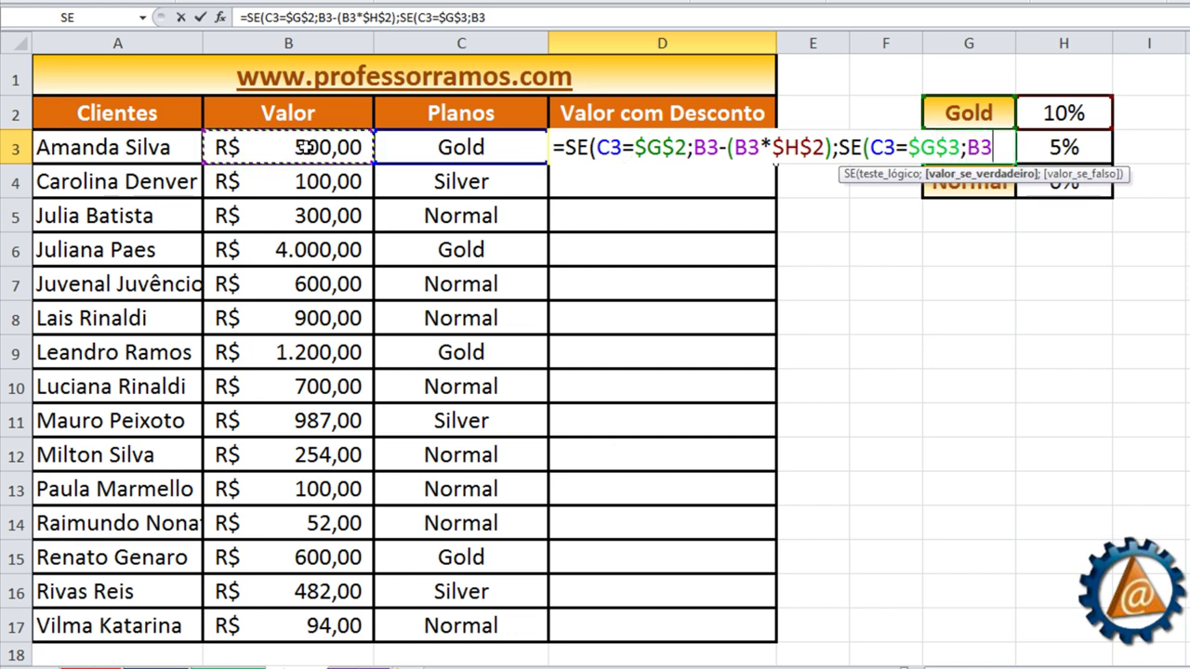
{"action": "type", "text": "-("}
{"action": "left_click", "coordinate": [306, 148]}
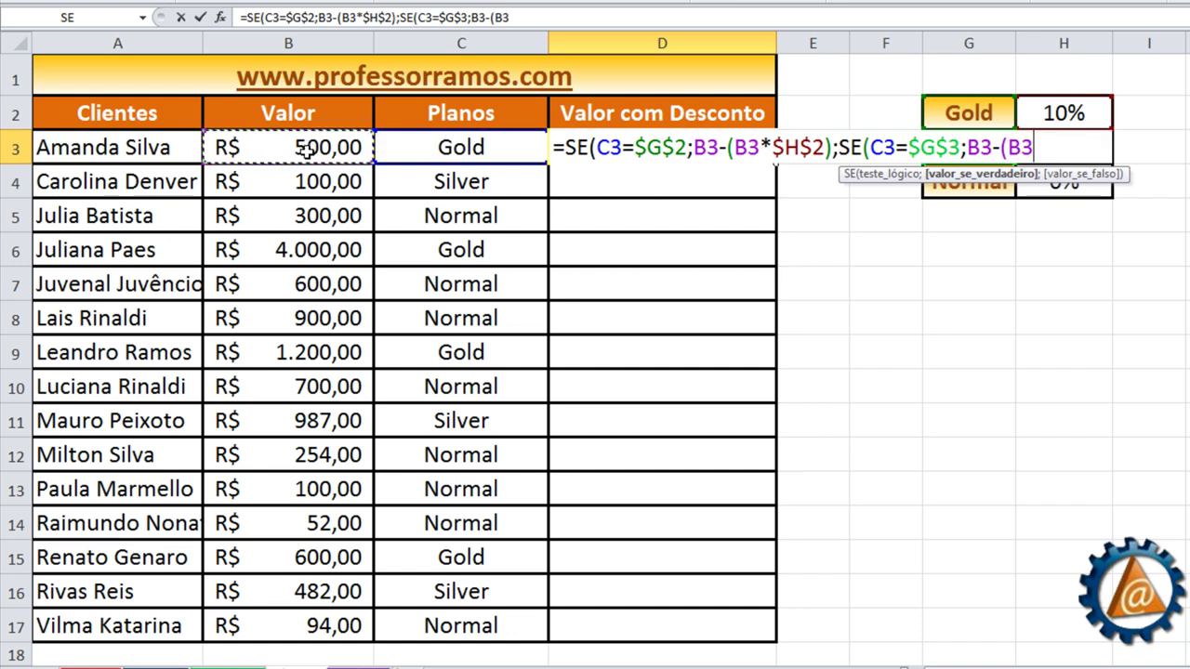
{"action": "type", "text": "*"}
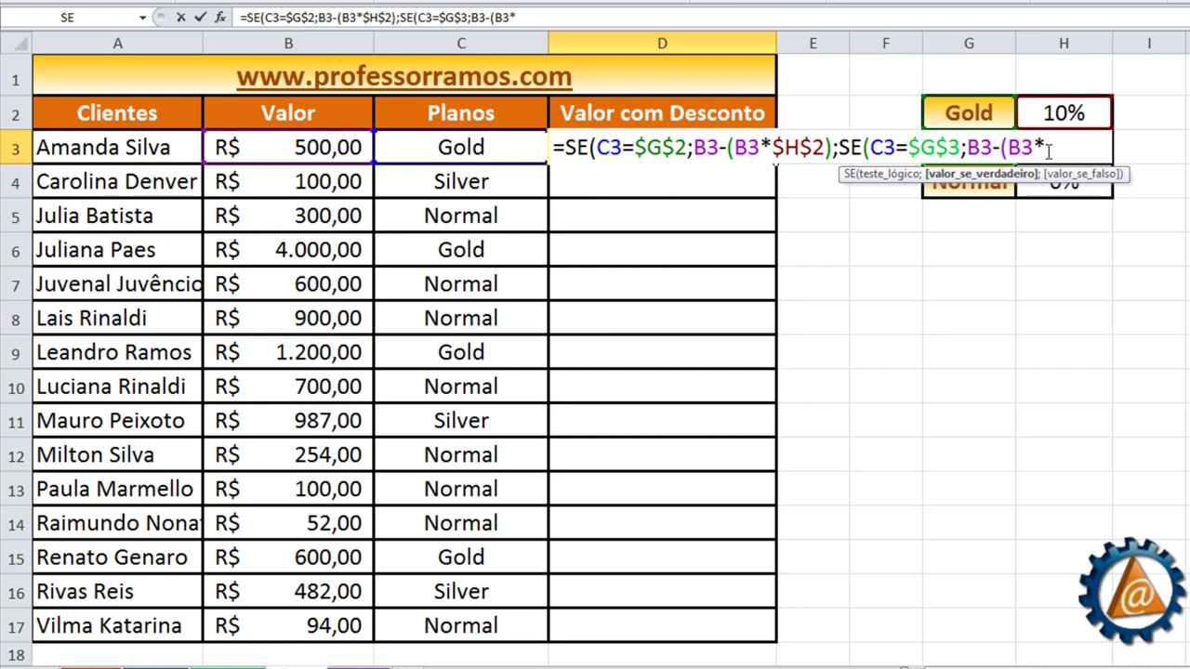
{"action": "type", "text": "h3"}
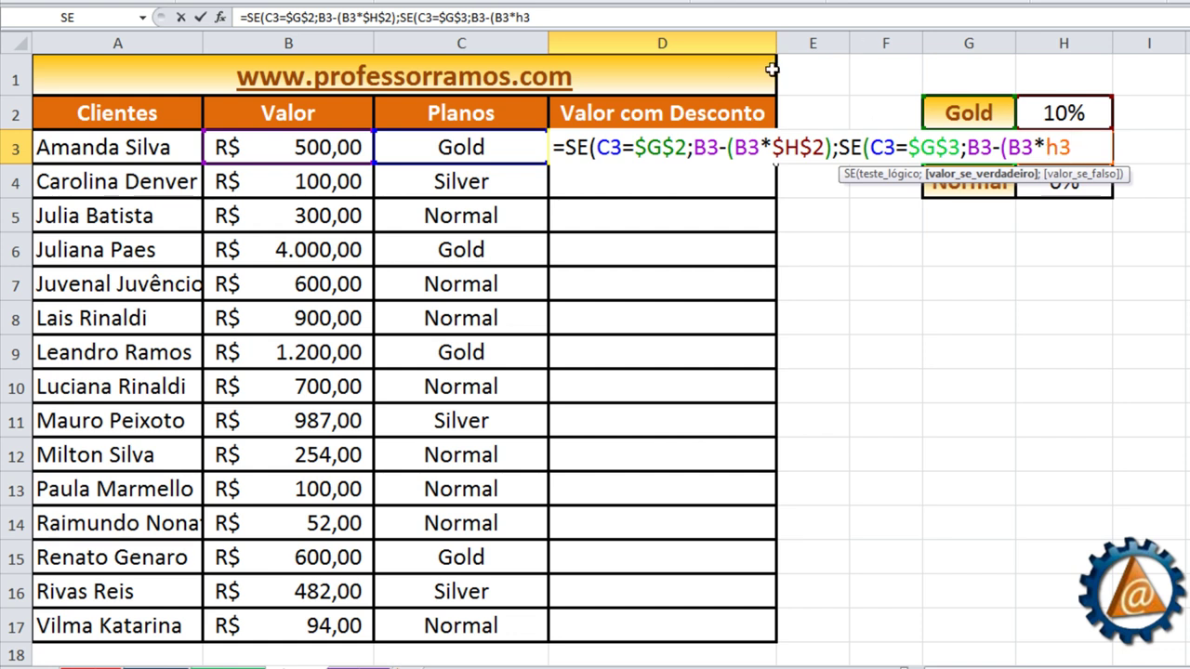
{"action": "key", "text": "F4"}
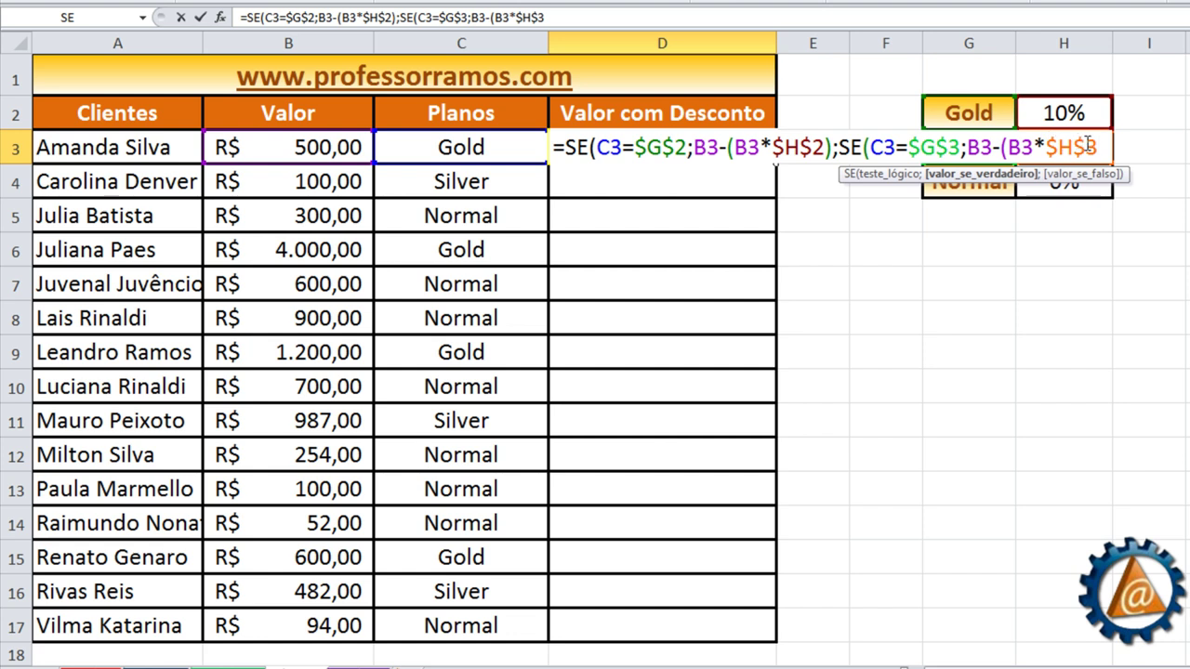
{"action": "type", "text": ")"}
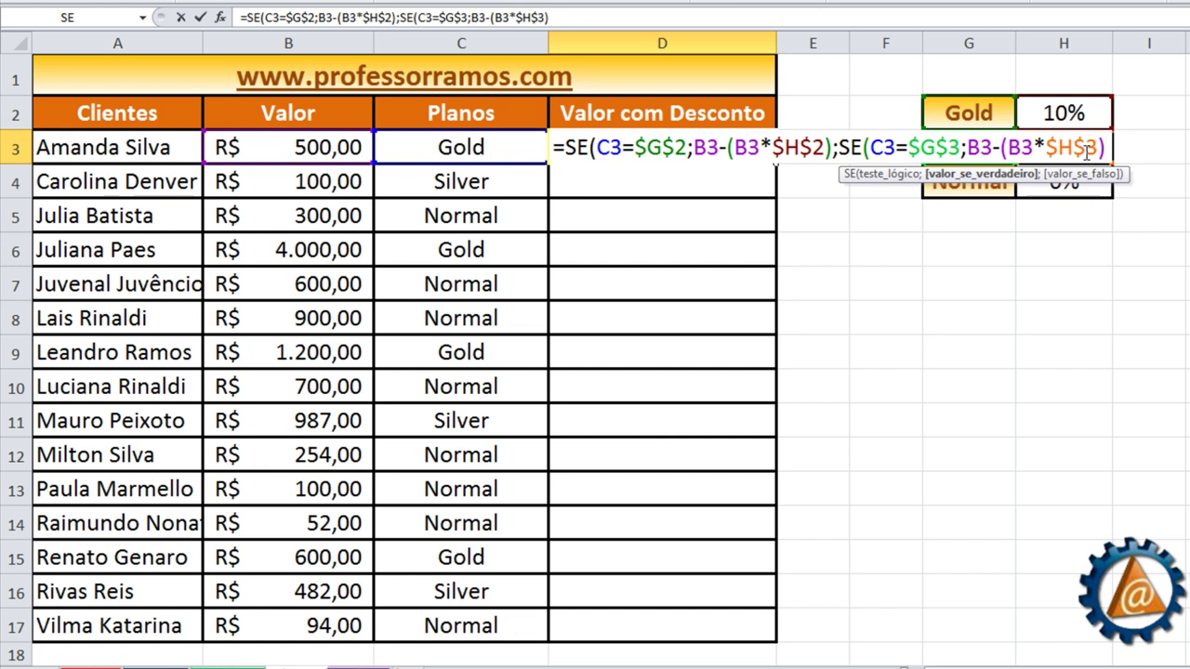
{"action": "type", "text": ";"}
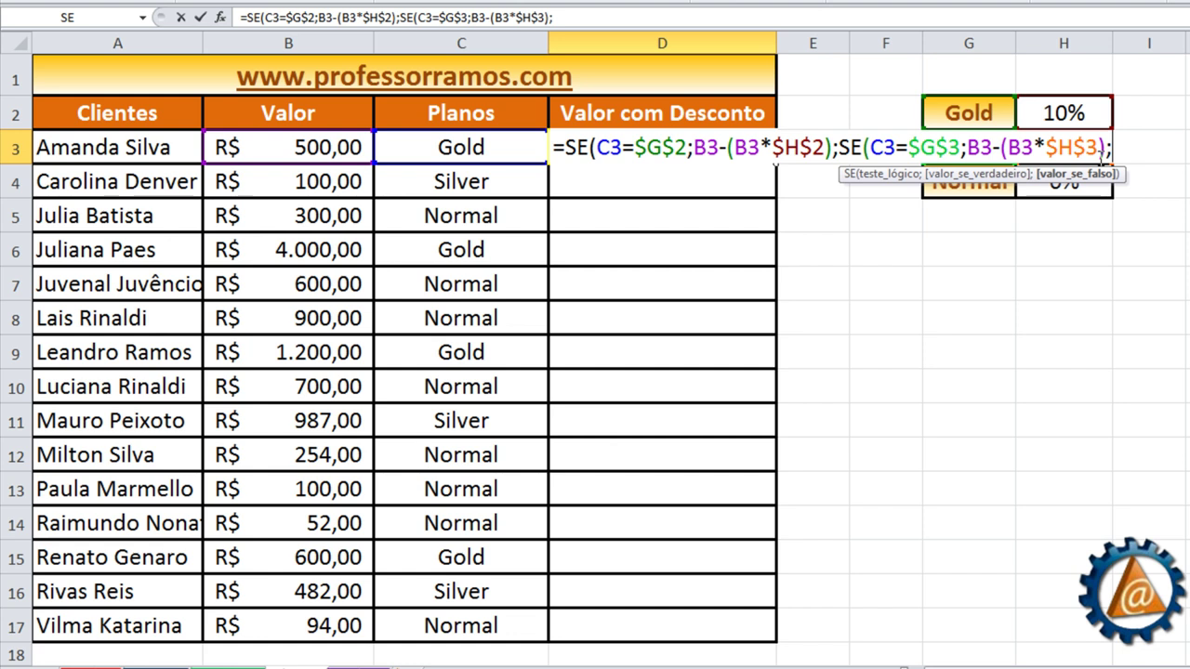
- Enter B3 as the nested SE's value if false, close both functions and commit the D3 formula
{"action": "left_click", "coordinate": [296, 138]}
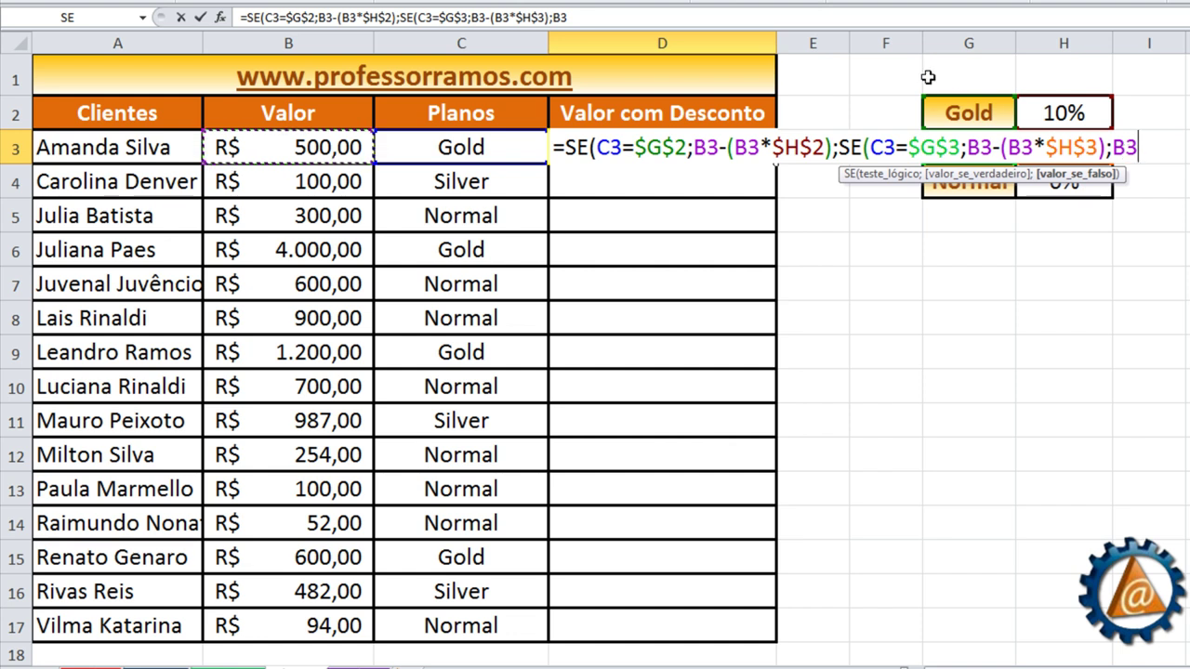
{"action": "type", "text": "))"}
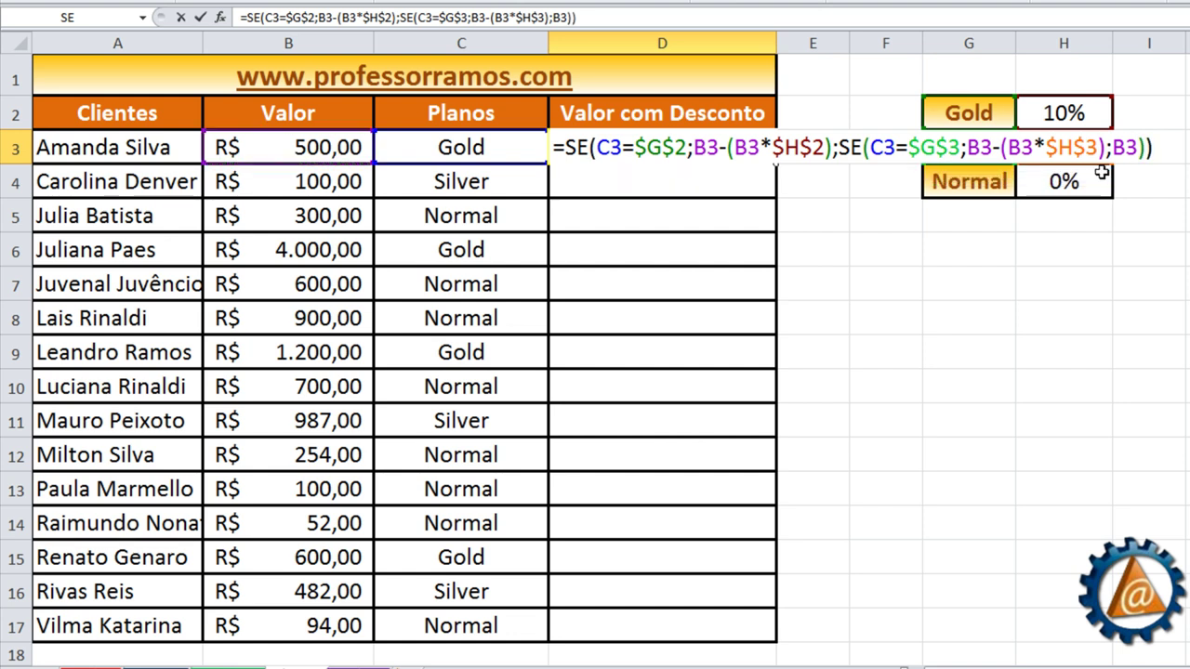
{"action": "key", "text": "Return"}
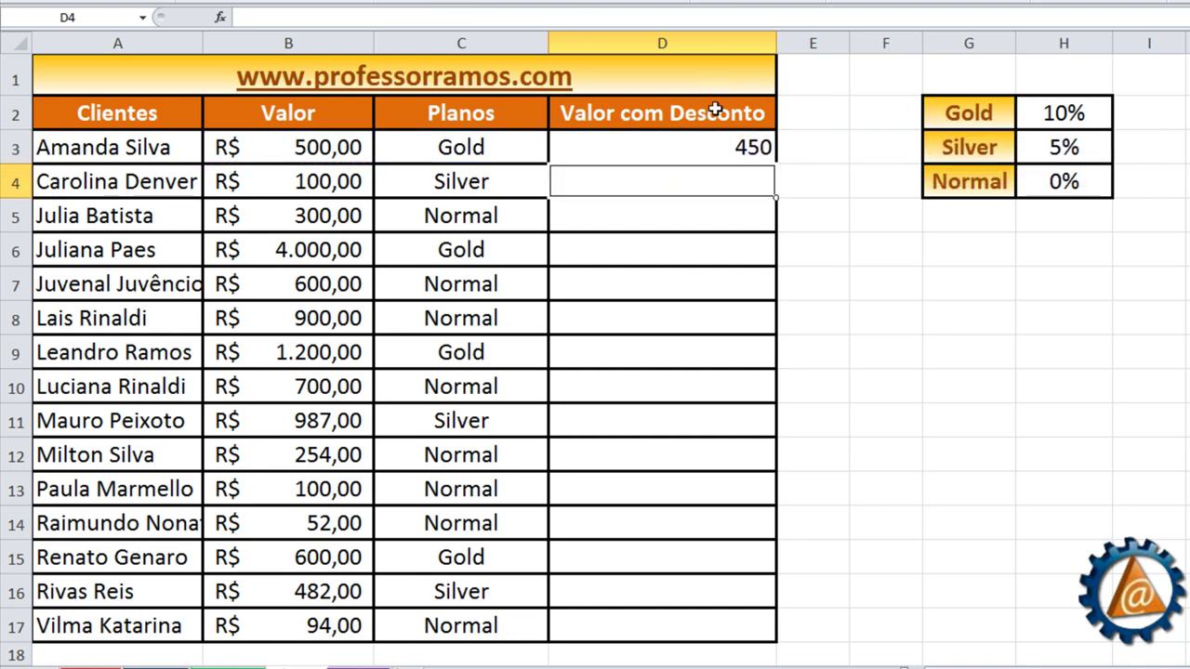
{"action": "left_click", "coordinate": [714, 146]}
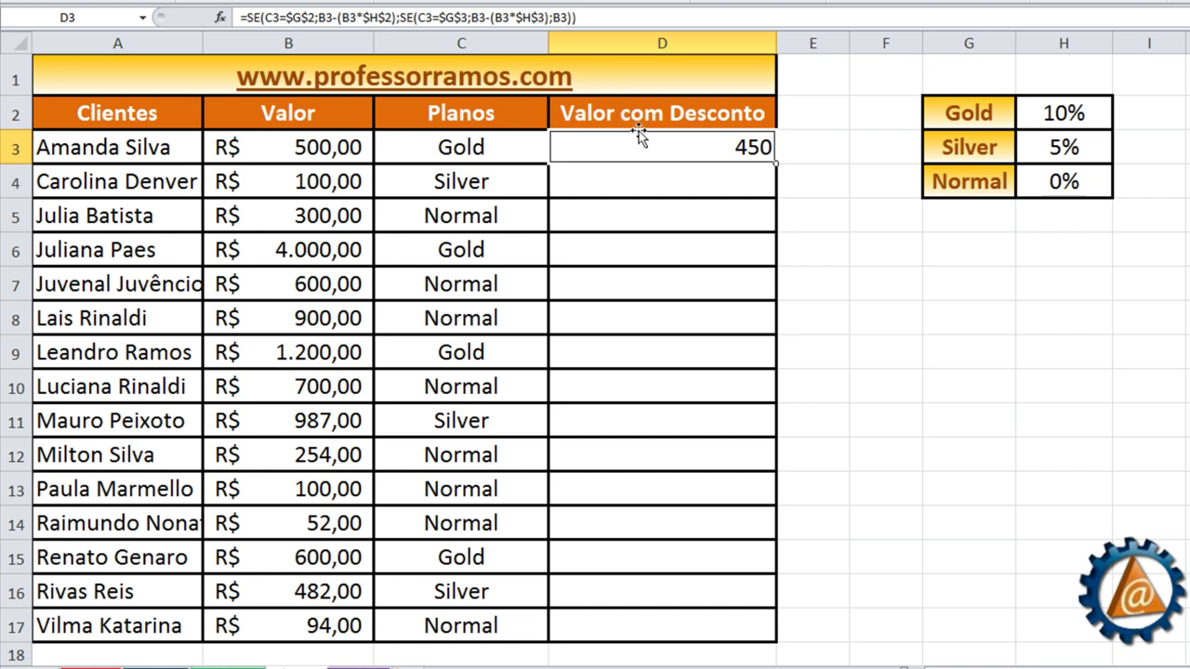
- Set the Valor in B3 to 100
{"action": "left_click", "coordinate": [361, 144]}
{"action": "type", "text": "100"}
{"action": "key", "text": "Return"}
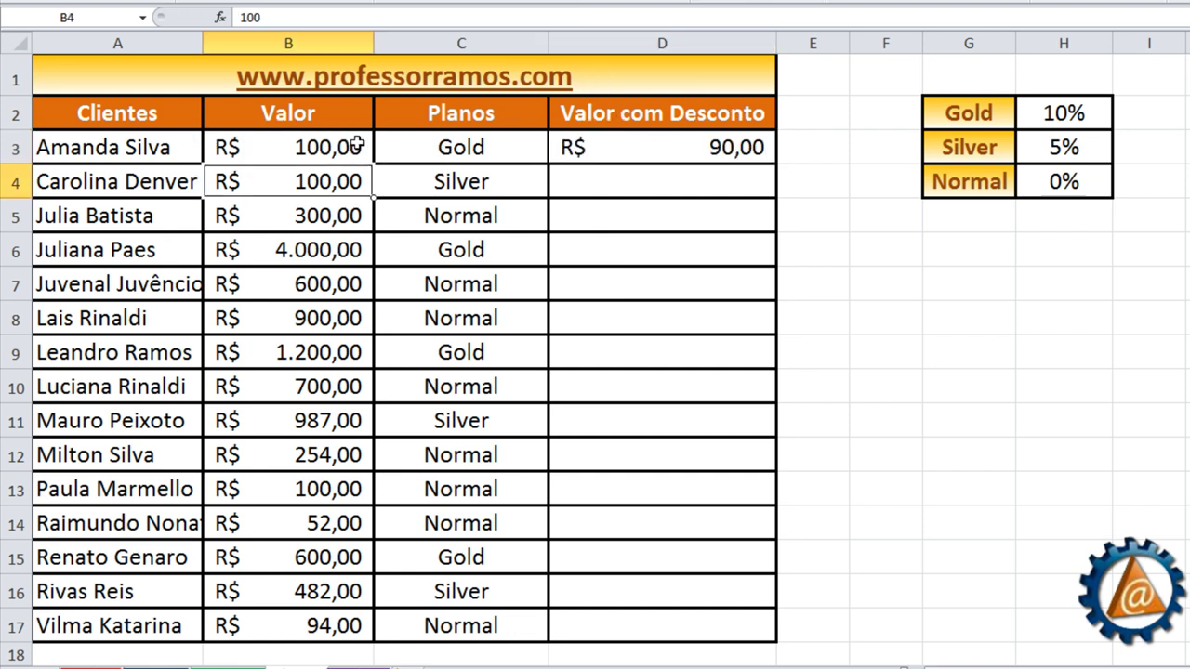
- Test the D3 formula by changing the plan in C3 to Silver and to Normal
{"action": "left_click", "coordinate": [490, 148]}
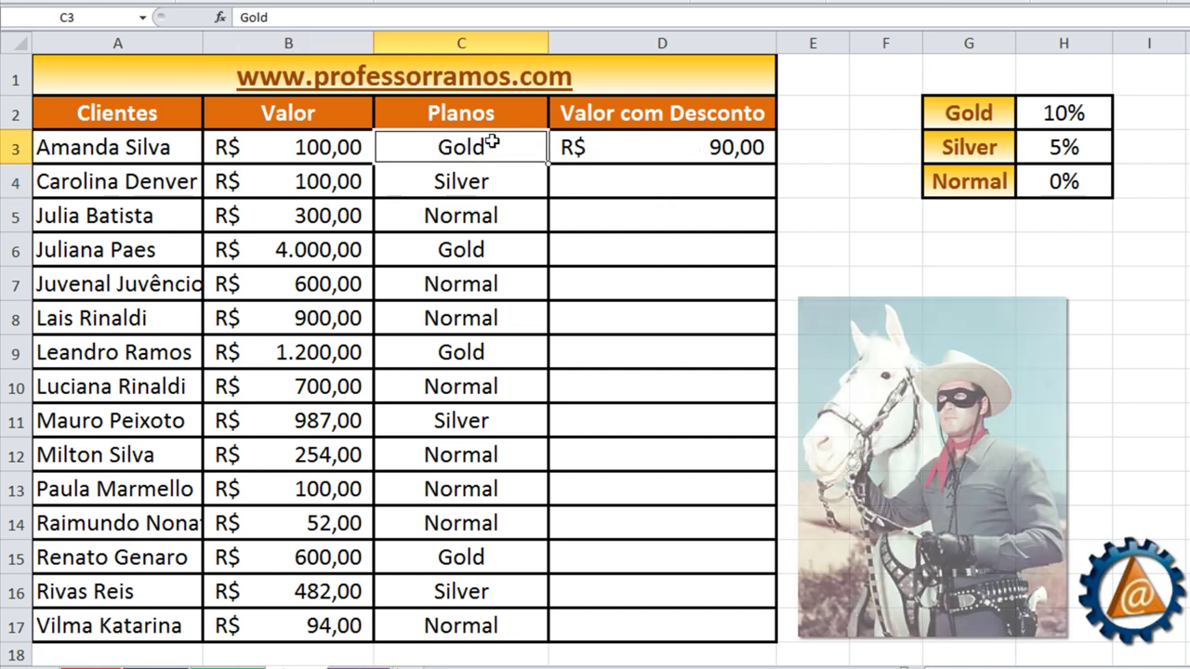
{"action": "type", "text": "Silver"}
{"action": "key", "text": "Return"}
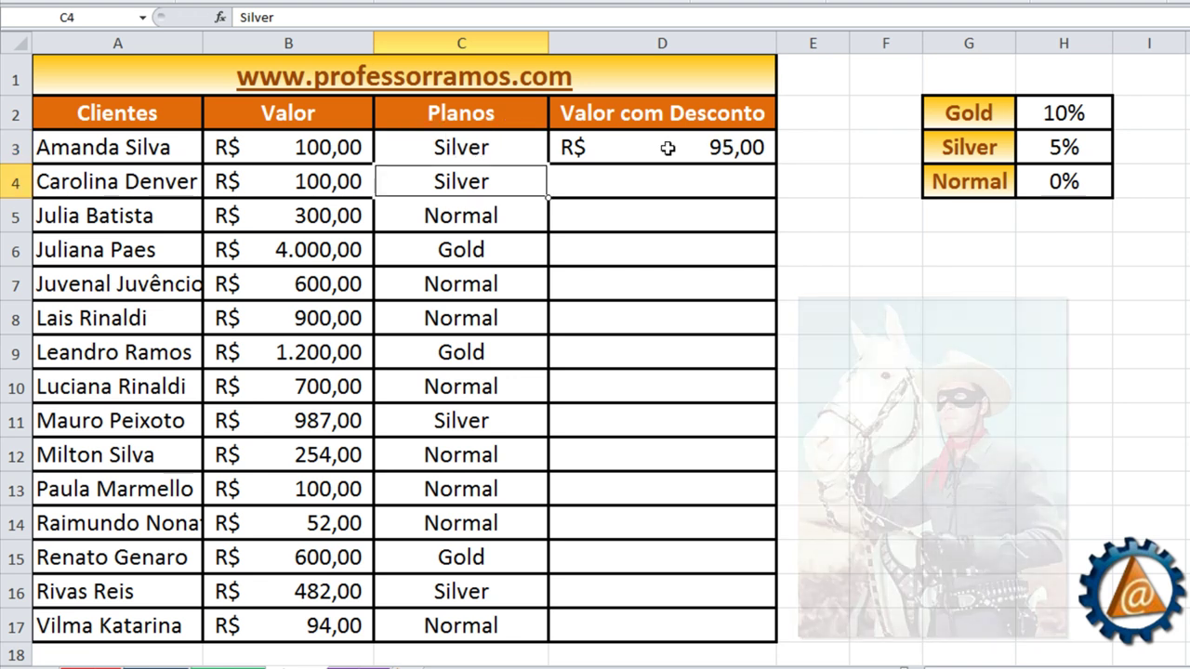
{"action": "left_click", "coordinate": [478, 149]}
{"action": "type", "text": "N"}
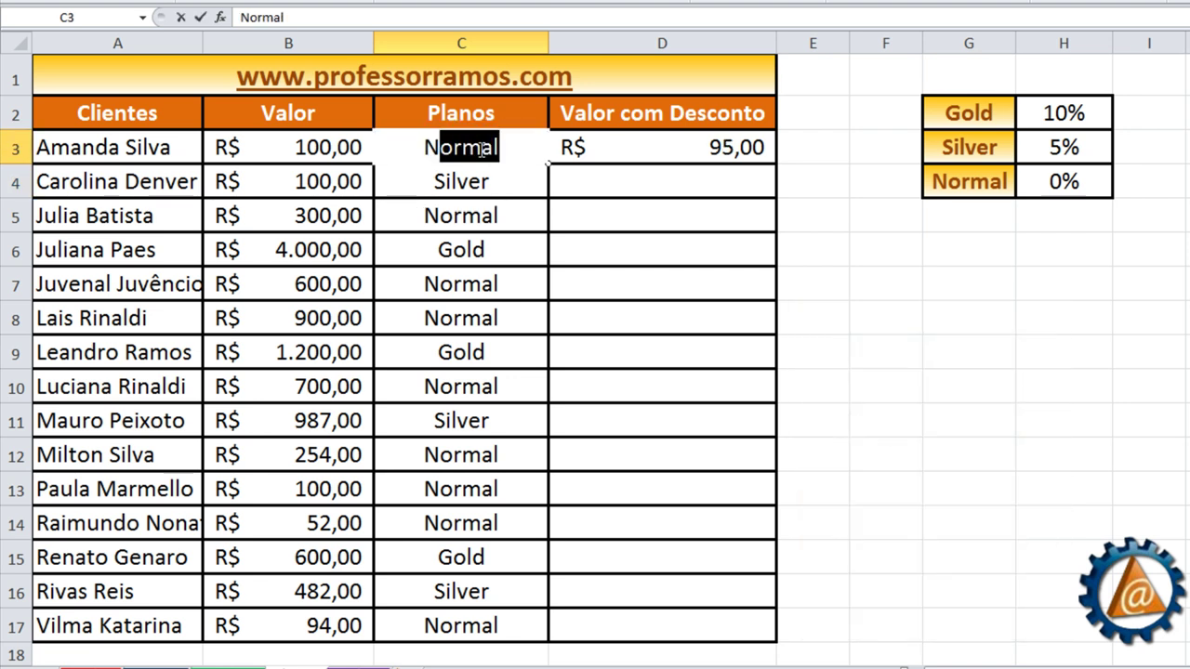
{"action": "key", "text": "Return"}
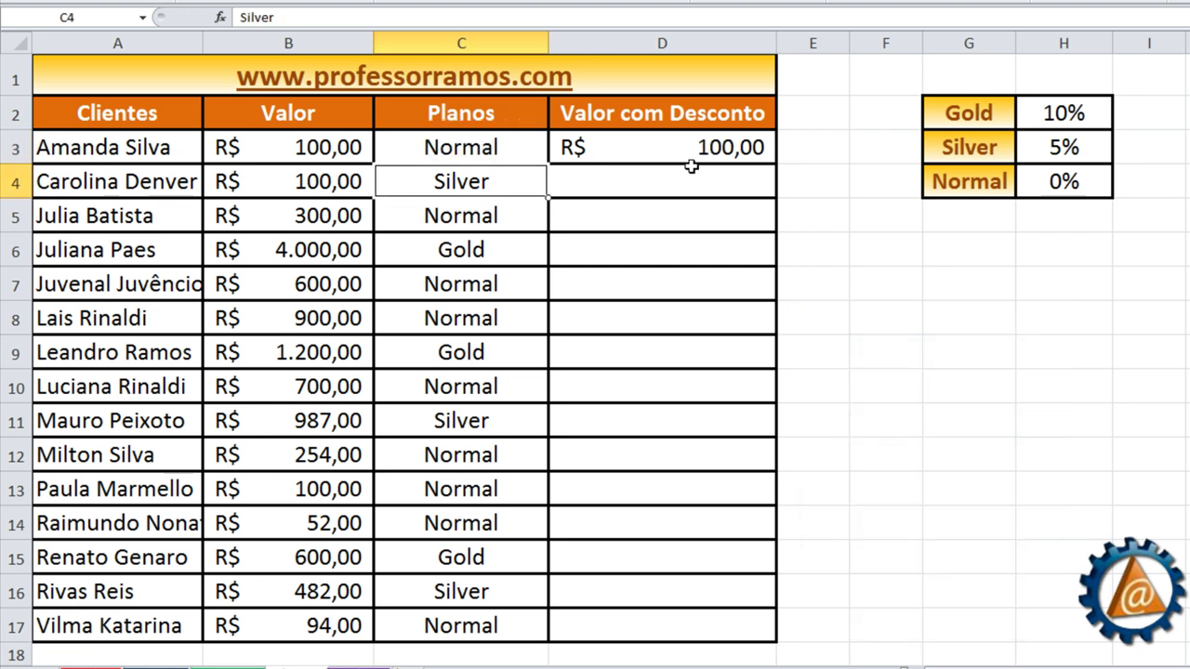
{"action": "left_click", "coordinate": [470, 154]}
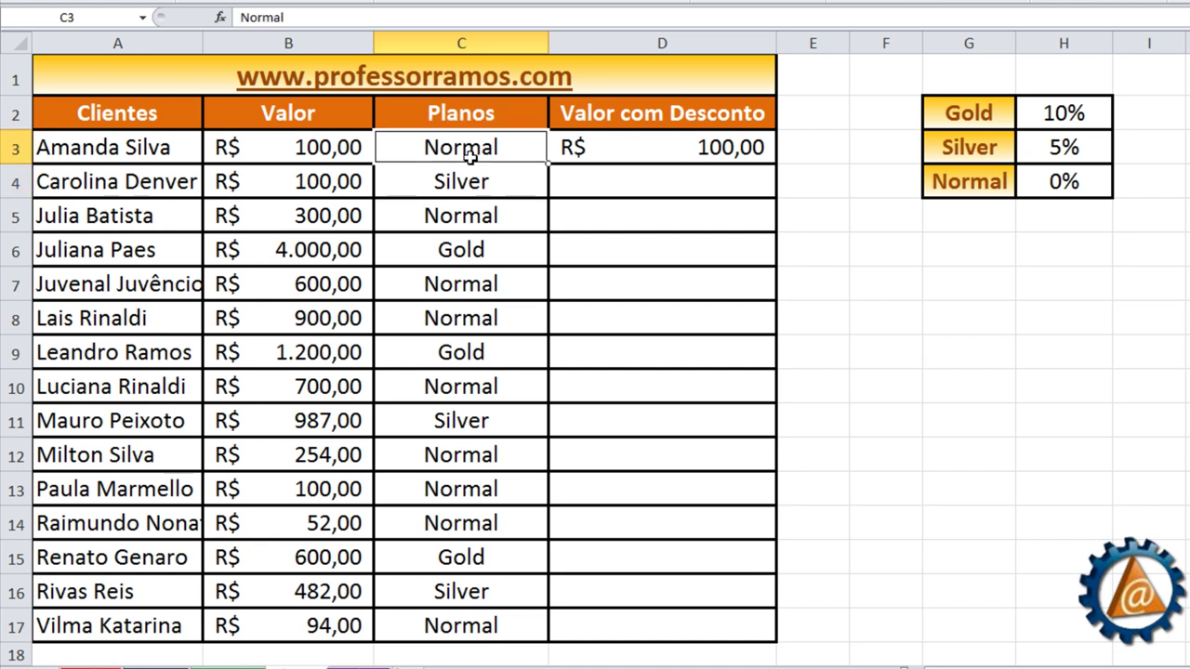
- Fill the D3 formula down the Valor com Desconto column through D17
{"action": "left_click", "coordinate": [707, 160]}
{"action": "double_click", "coordinate": [776, 164]}
{"action": "left_click", "coordinate": [839, 249]}
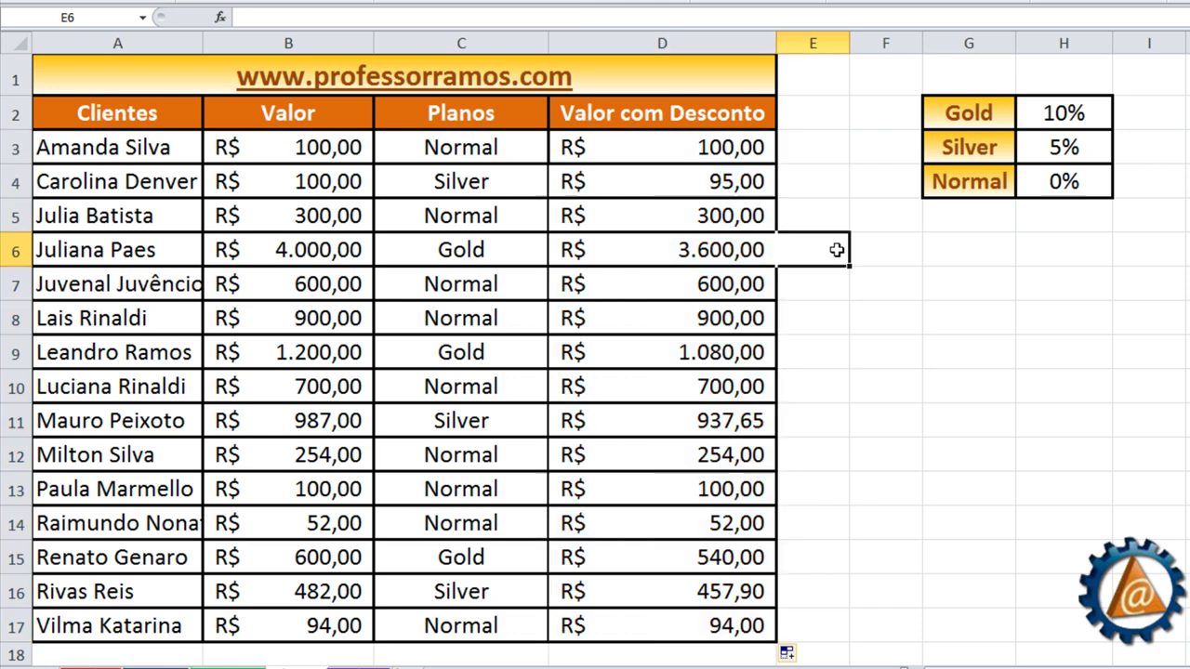
- Test the discount in row 4 by changing the plan in C4 to Gold and finally to Normal
{"action": "left_click", "coordinate": [427, 181]}
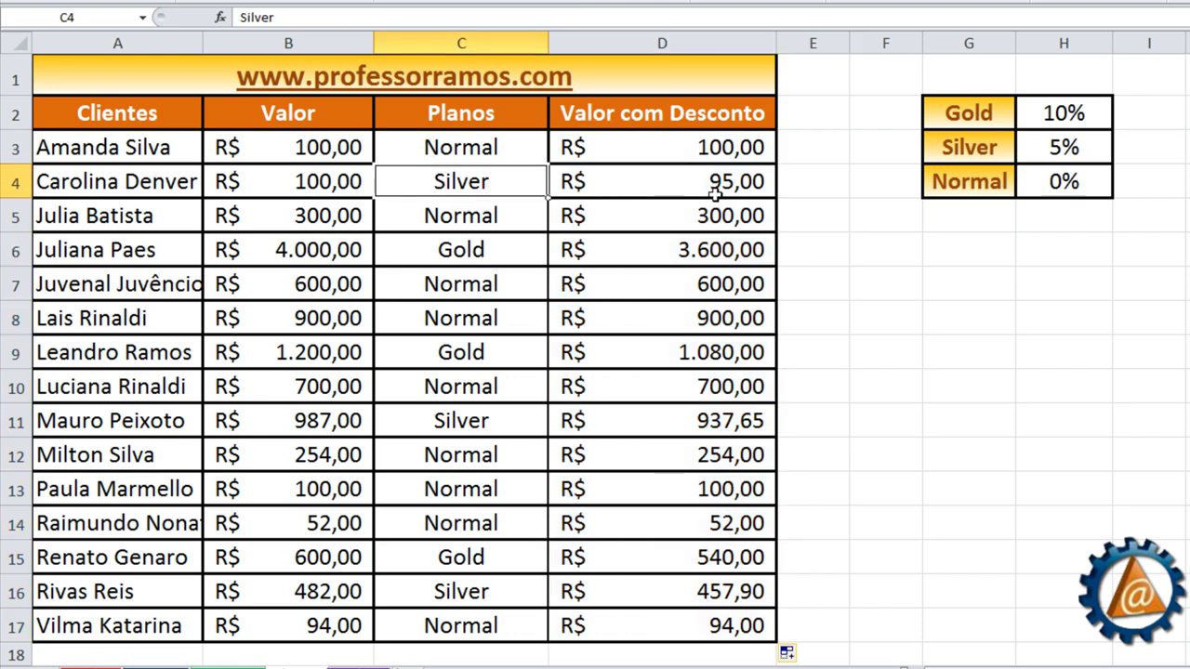
{"action": "type", "text": "Gold"}
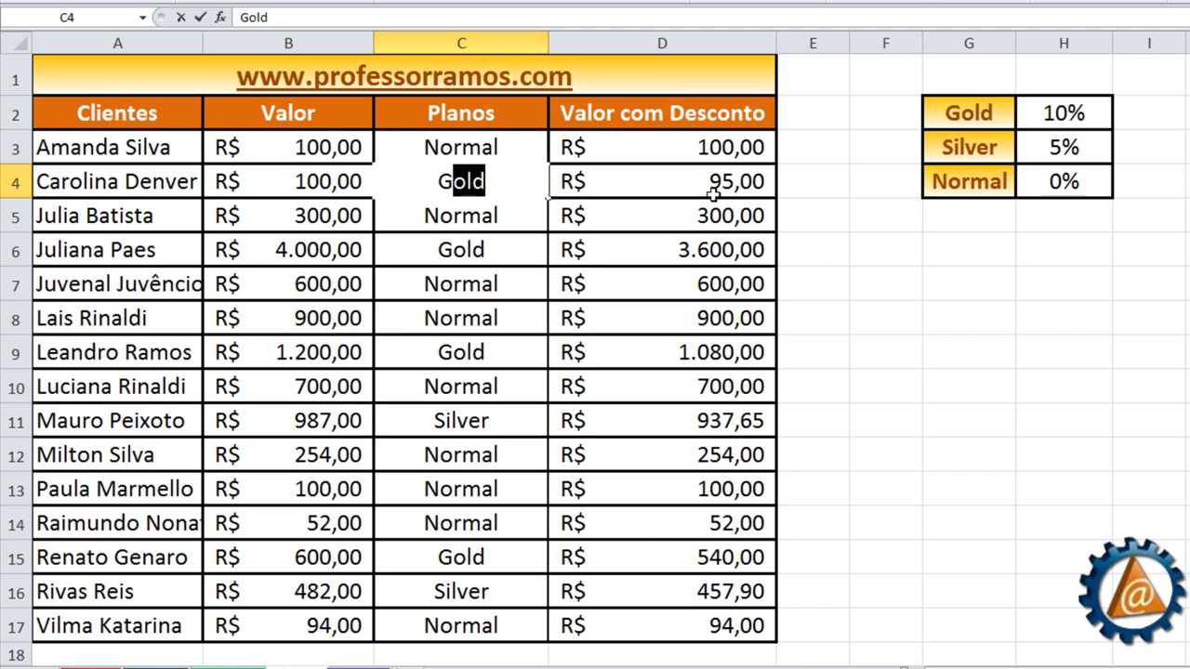
{"action": "key", "text": "Return"}
{"action": "left_click", "coordinate": [483, 187]}
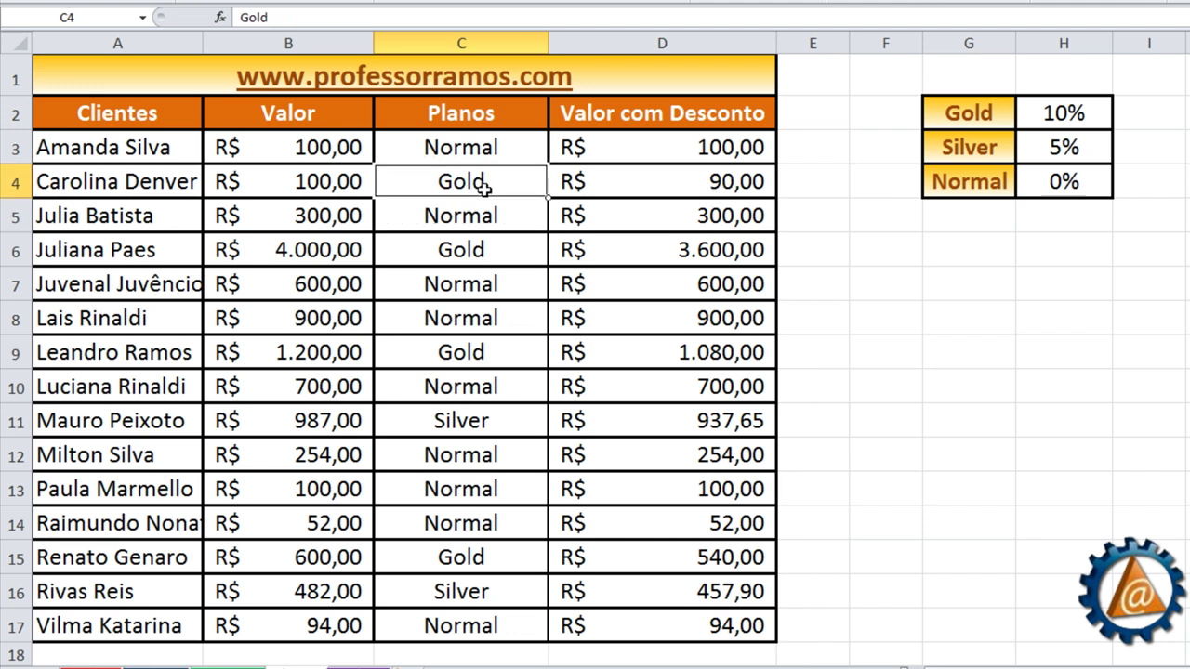
{"action": "type", "text": "Norma"}
{"action": "key", "text": "Return"}
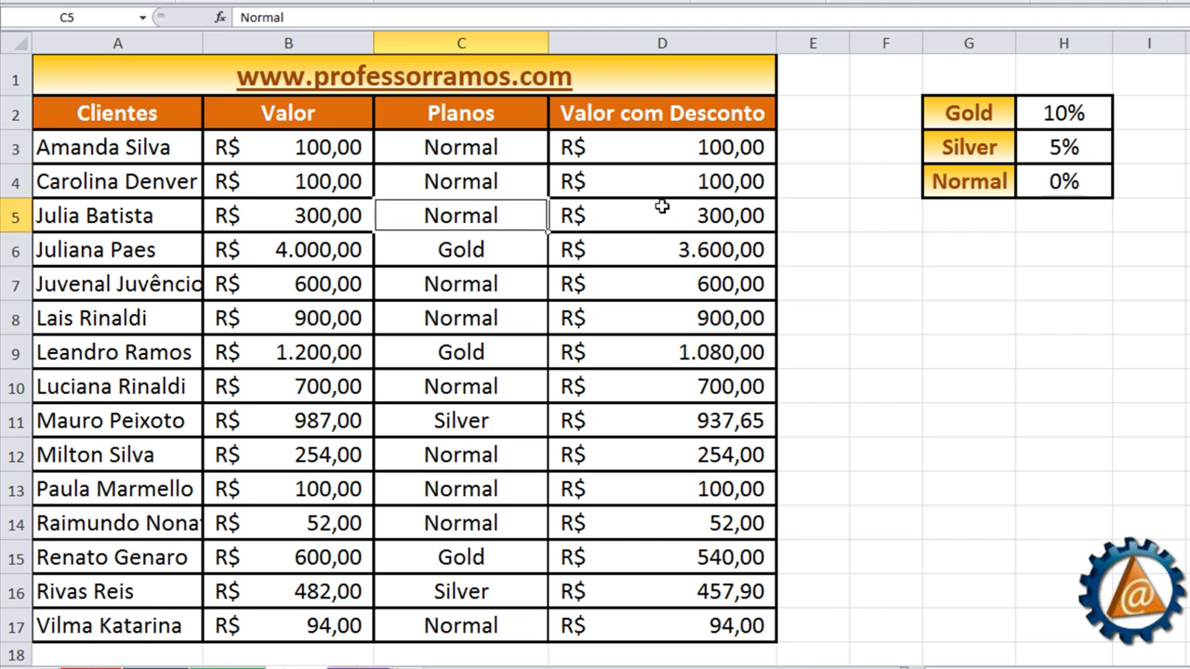
- Review the D3 formula without changing it and set the plan in C3 to Gold
{"action": "double_click", "coordinate": [678, 155]}
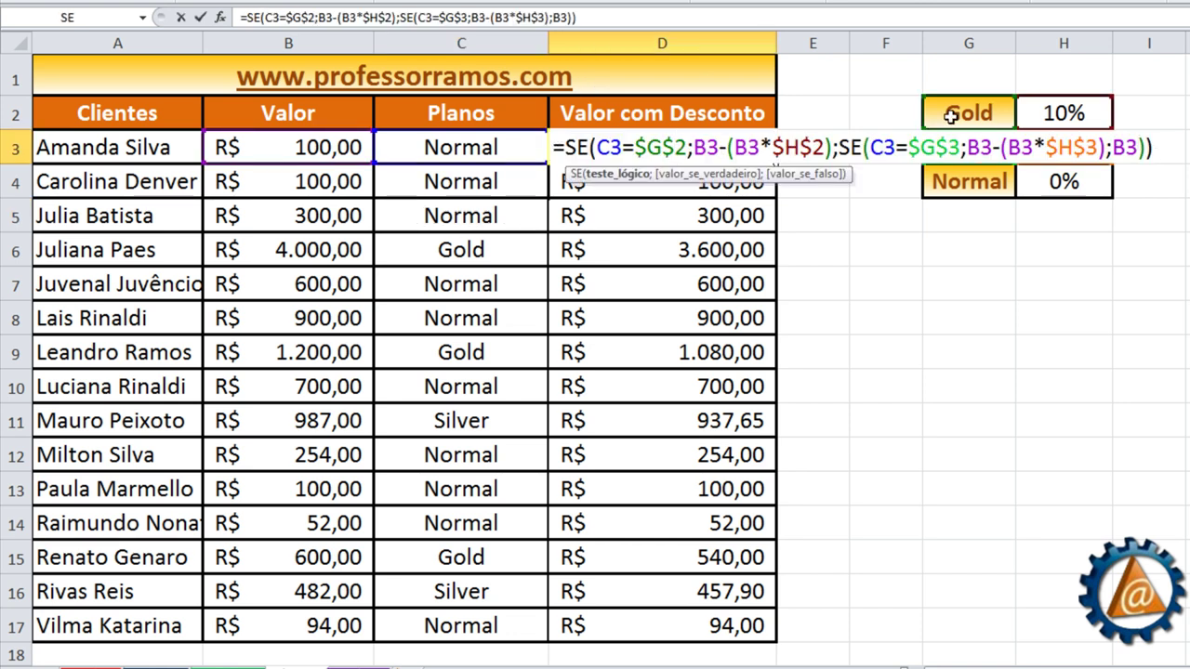
{"action": "key", "text": "Escape"}
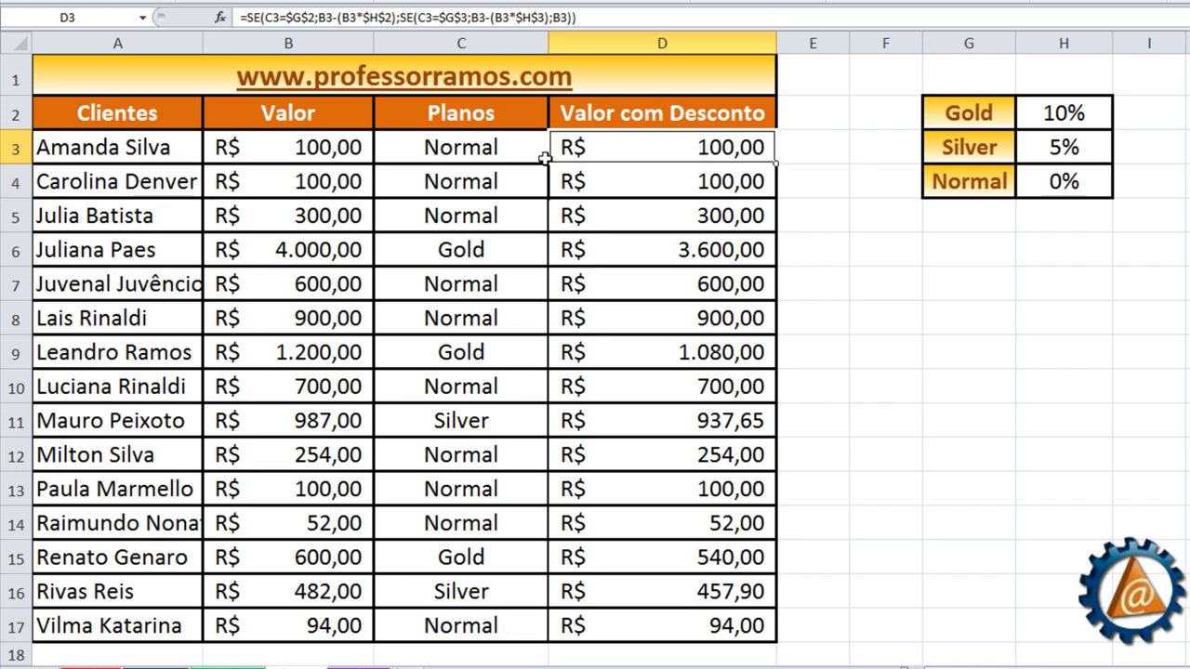
{"action": "left_click", "coordinate": [470, 142]}
{"action": "type", "text": "Gold"}
{"action": "key", "text": "Return"}
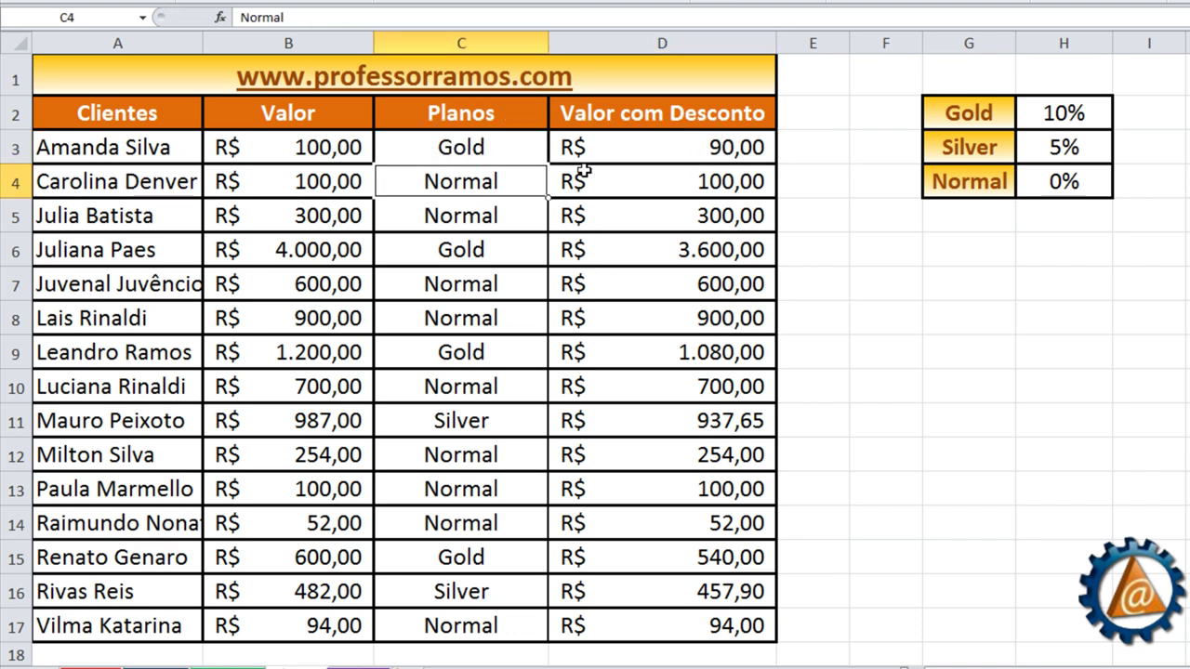
- Test the Gold discount in H2 with 15% and 50%
{"action": "double_click", "coordinate": [1067, 114]}
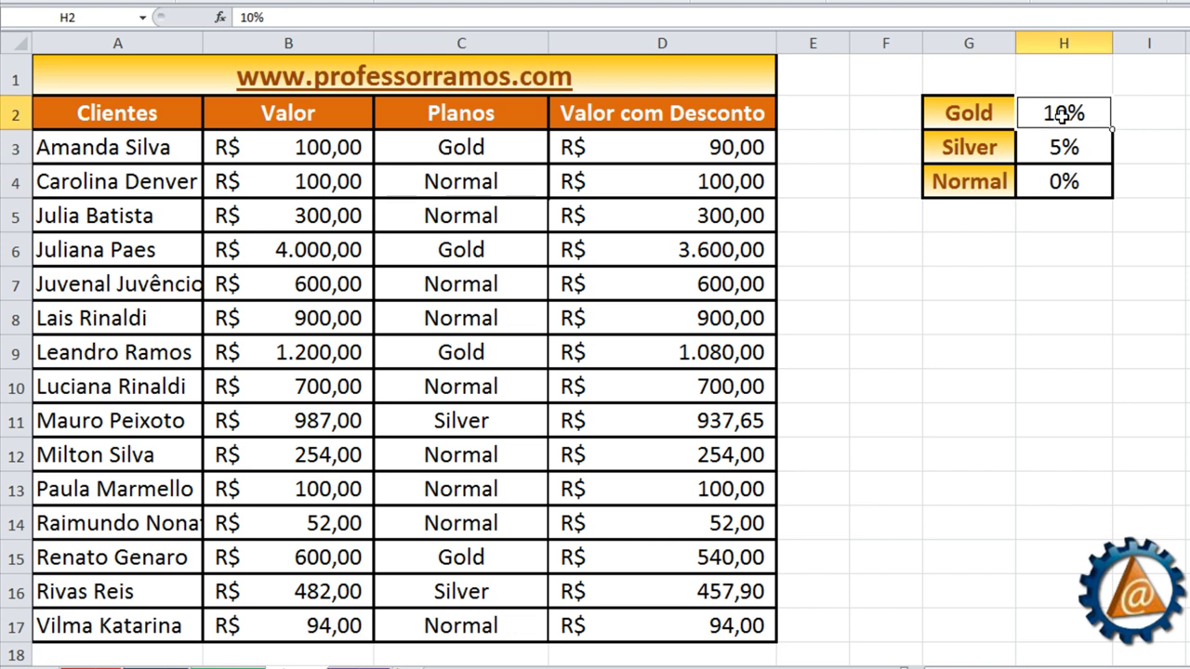
{"action": "key", "text": "BackSpace"}
{"action": "type", "text": "5"}
{"action": "key", "text": "Return"}
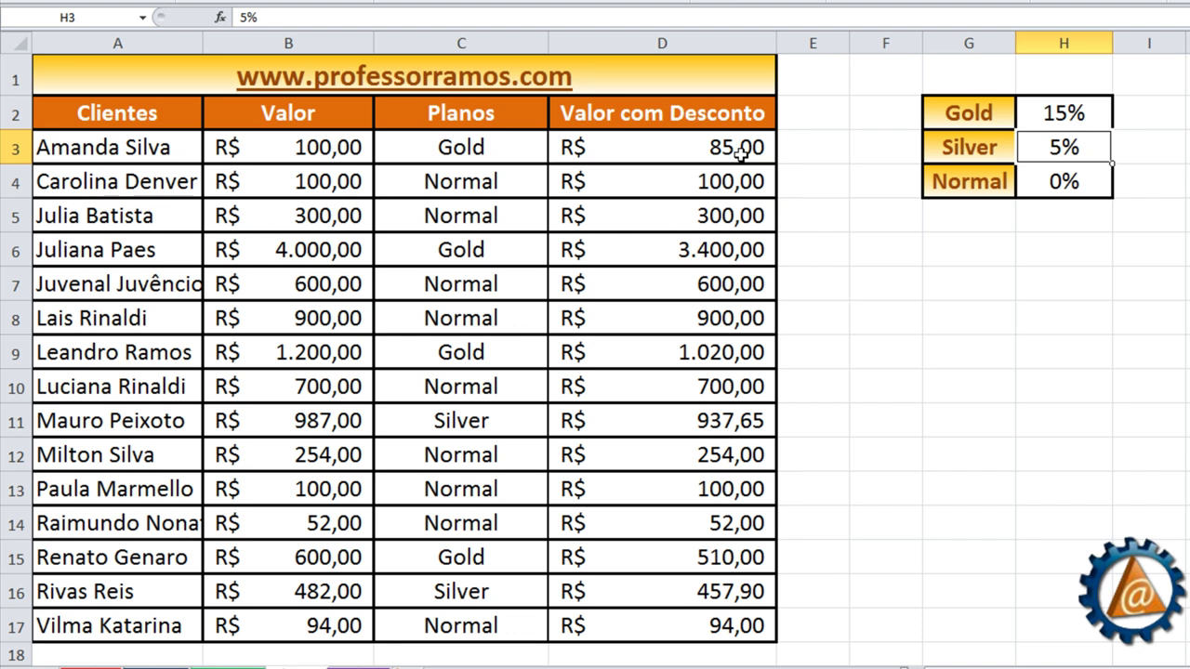
{"action": "left_click", "coordinate": [1039, 113]}
{"action": "type", "text": "50"}
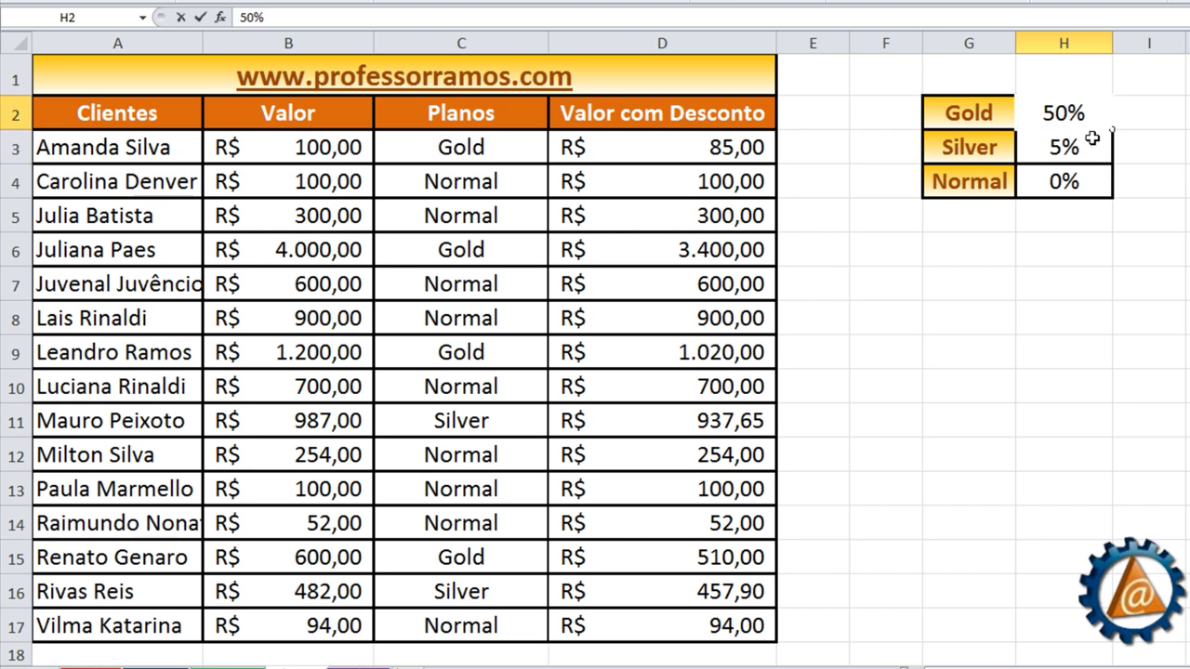
{"action": "key", "text": "Return"}
- Set the Gold discount in H2 to 10%
{"action": "key", "text": "Up"}
{"action": "type", "text": "10"}
{"action": "key", "text": "Return"}
{"action": "left_click", "coordinate": [938, 276]}
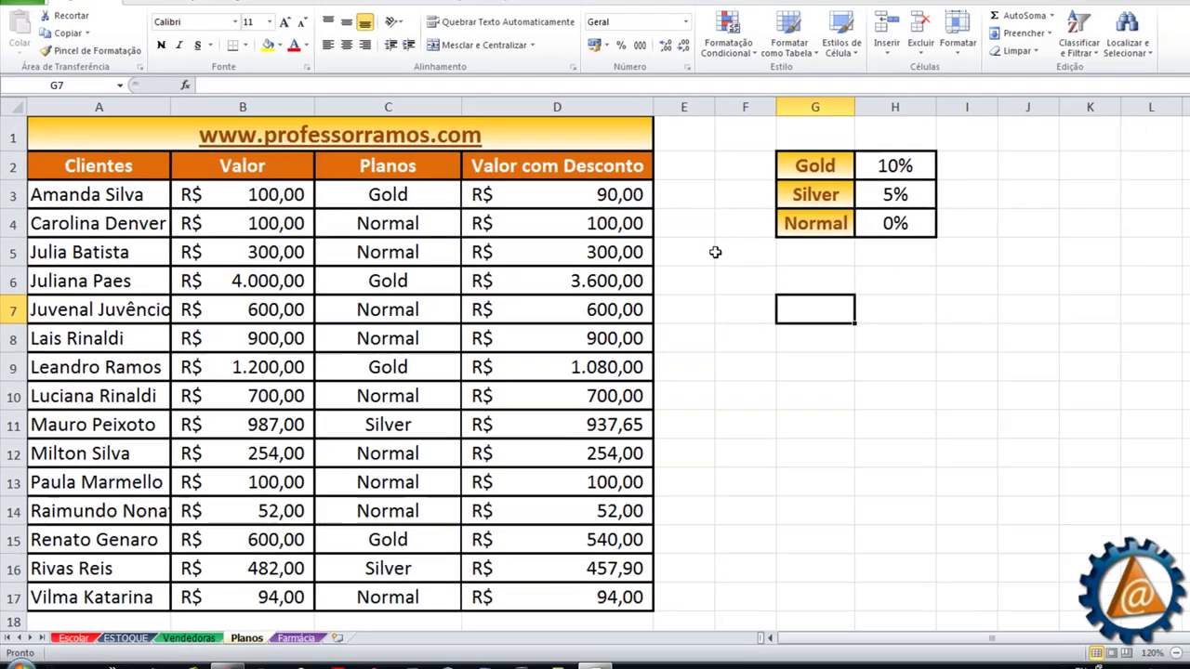
- Examine the nested SE formula in D3 and its cell references, leaving it unchanged
{"action": "double_click", "coordinate": [739, 146]}
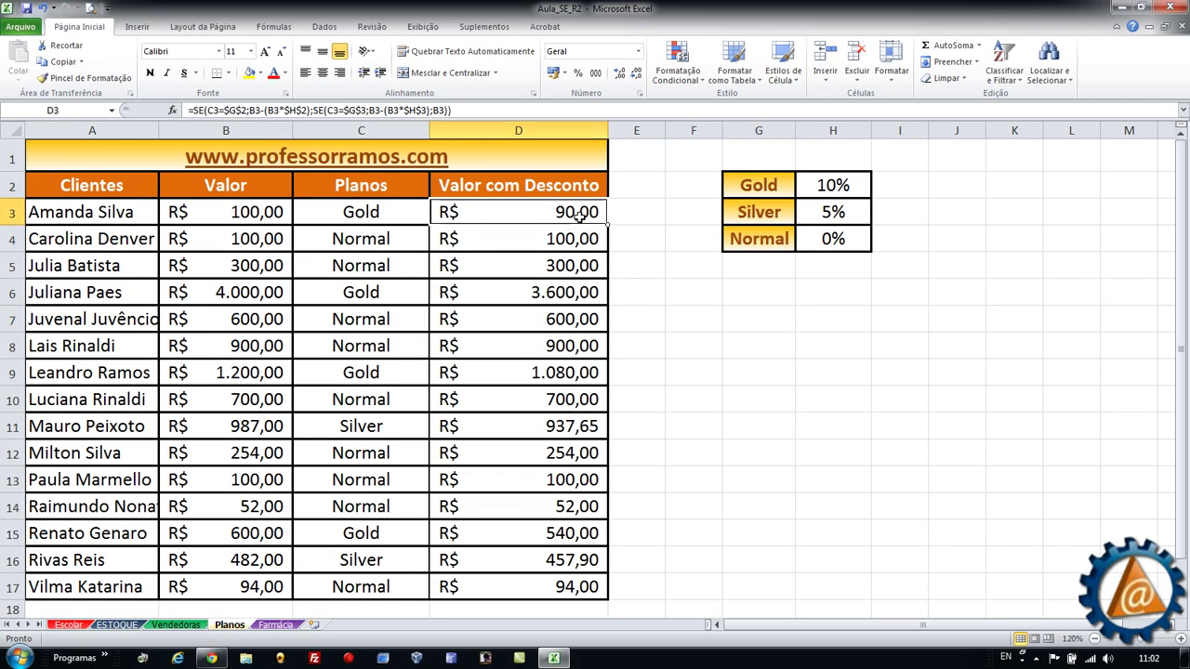
{"action": "left_click", "coordinate": [568, 215]}
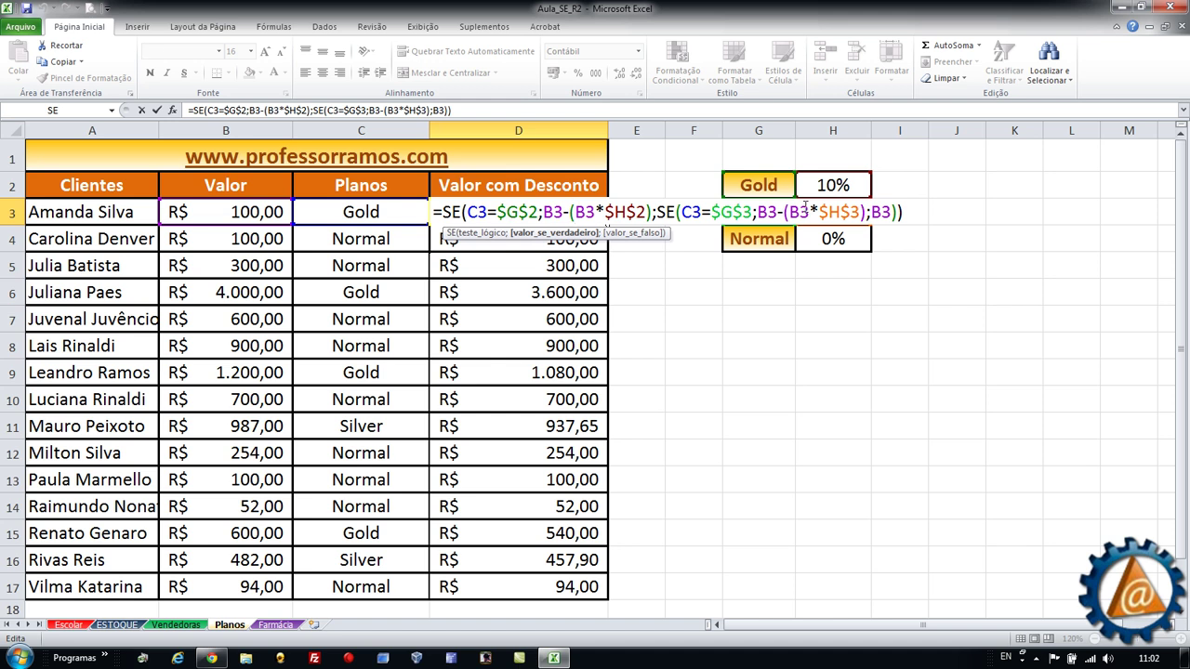
{"action": "key", "text": "Return"}
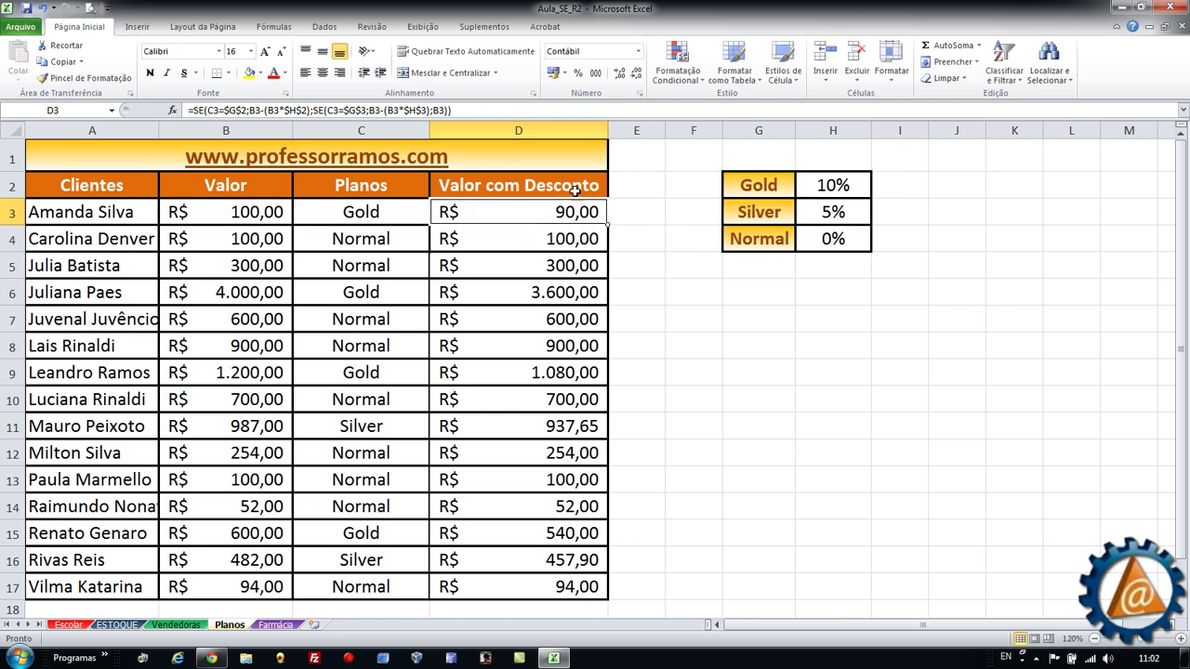
{"action": "left_click", "coordinate": [630, 160]}
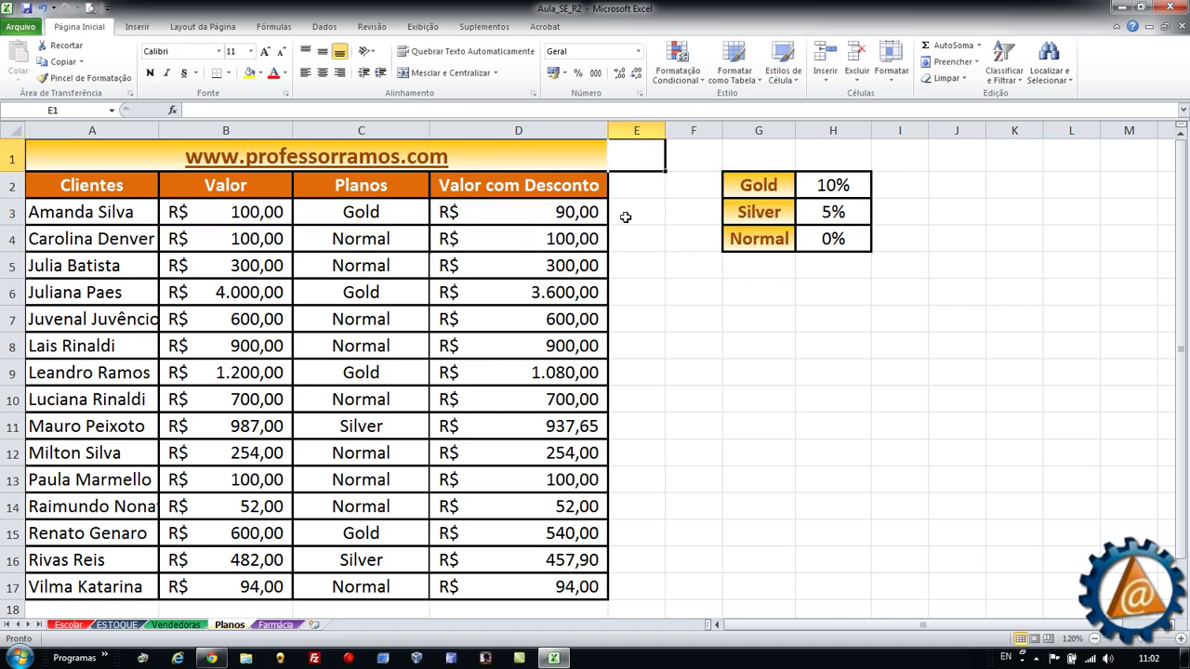
- Open the Farmácia sheet and examine how the Idade and Sexo columns in rows 3 and 5 relate to Tipo de Cliente
{"action": "left_click", "coordinate": [275, 625]}
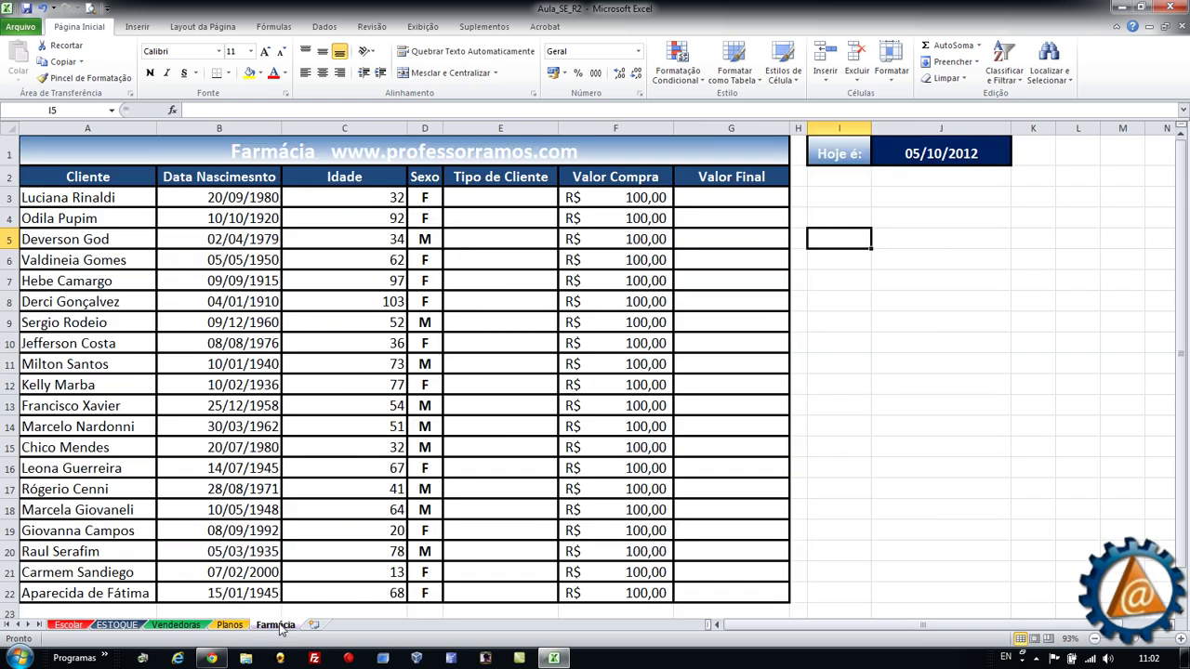
{"action": "left_click", "coordinate": [517, 198]}
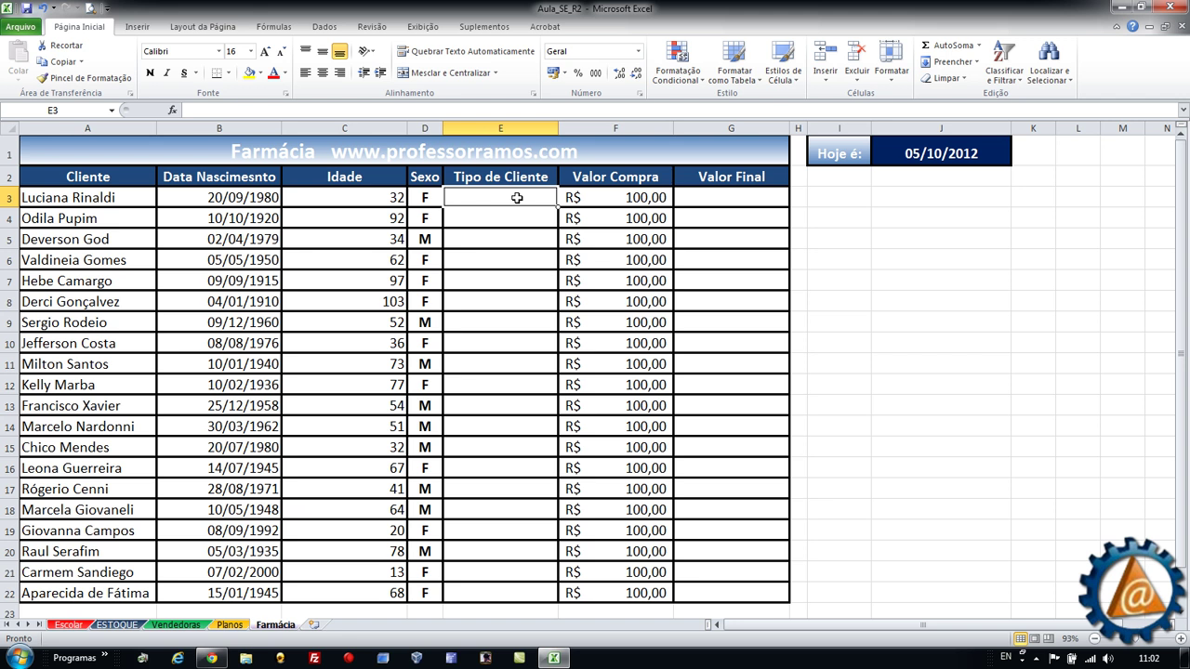
{"action": "left_click", "coordinate": [361, 198]}
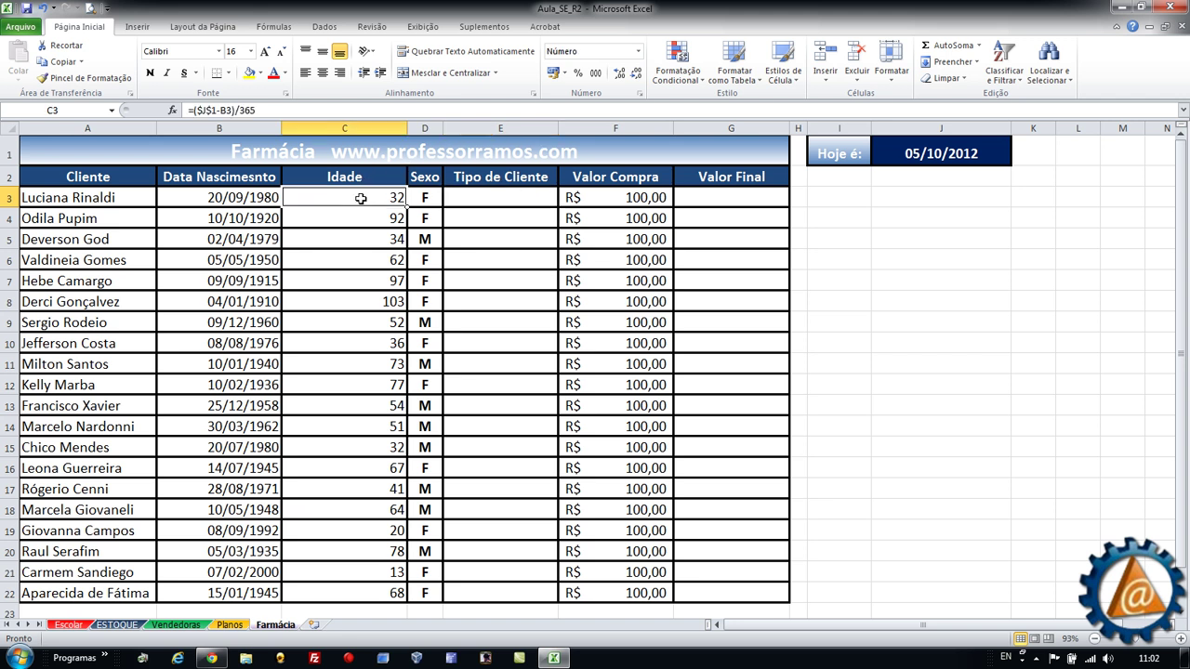
{"action": "left_click", "coordinate": [421, 198]}
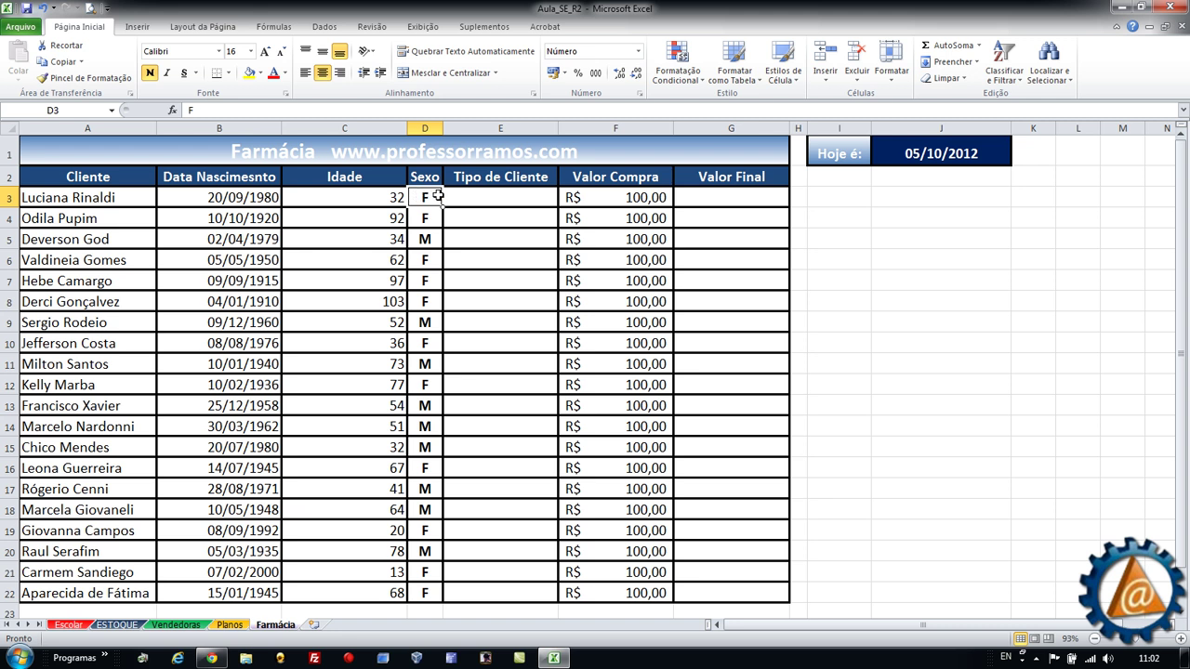
{"action": "left_click", "coordinate": [478, 199]}
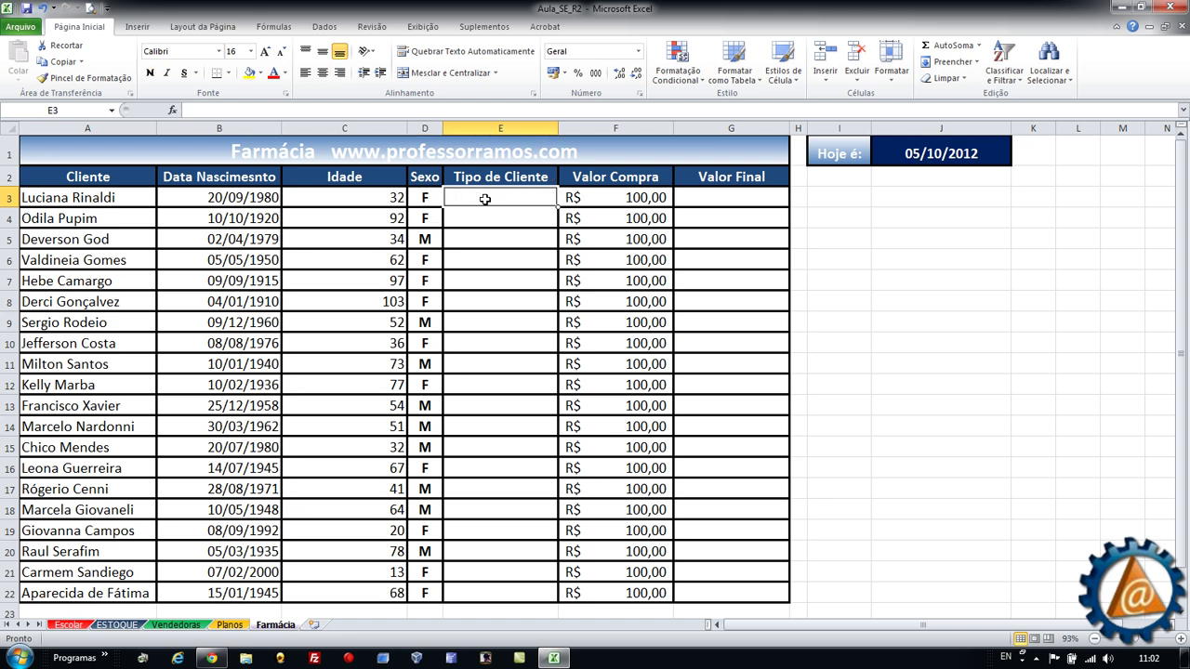
{"action": "left_click", "coordinate": [428, 239]}
{"action": "left_click", "coordinate": [390, 243]}
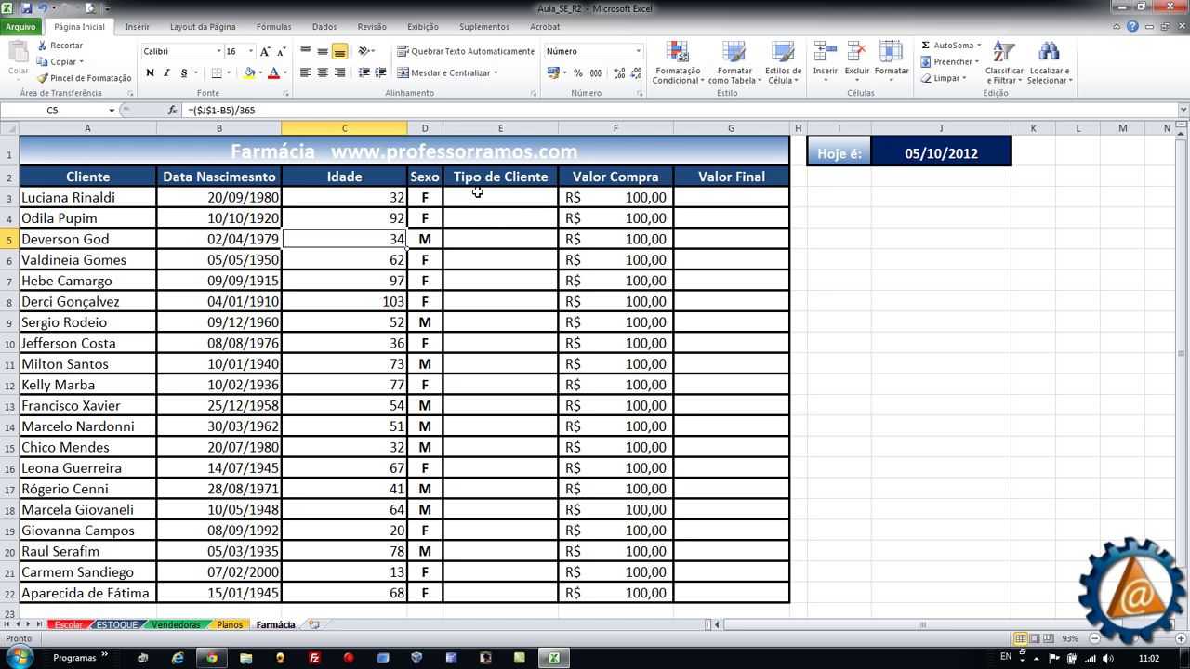
{"action": "left_click", "coordinate": [429, 197]}
{"action": "left_click", "coordinate": [398, 199]}
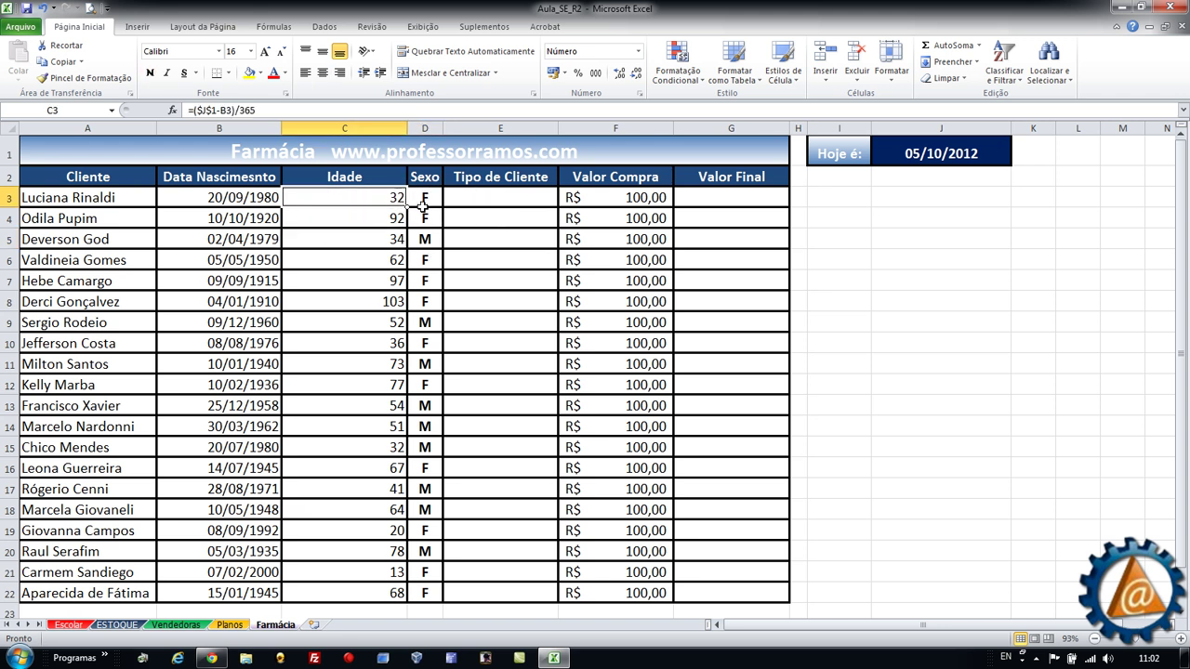
{"action": "left_click", "coordinate": [436, 200]}
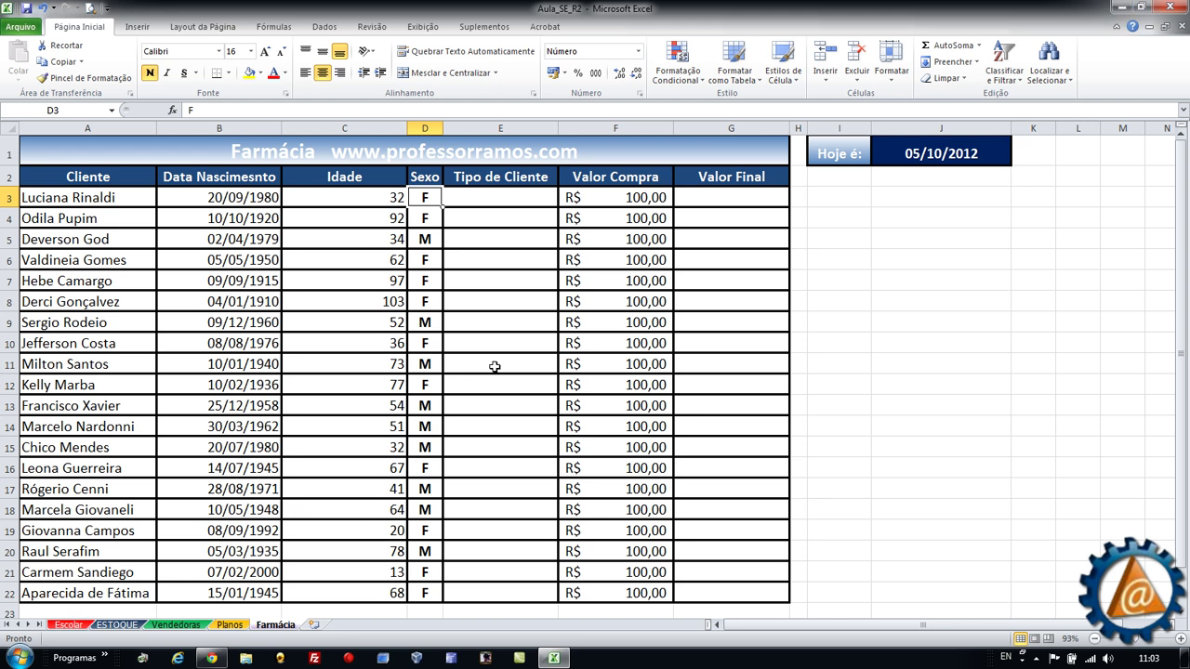
- Switch to Chrome to view the Professor Ramos website
{"action": "left_click", "coordinate": [212, 658]}
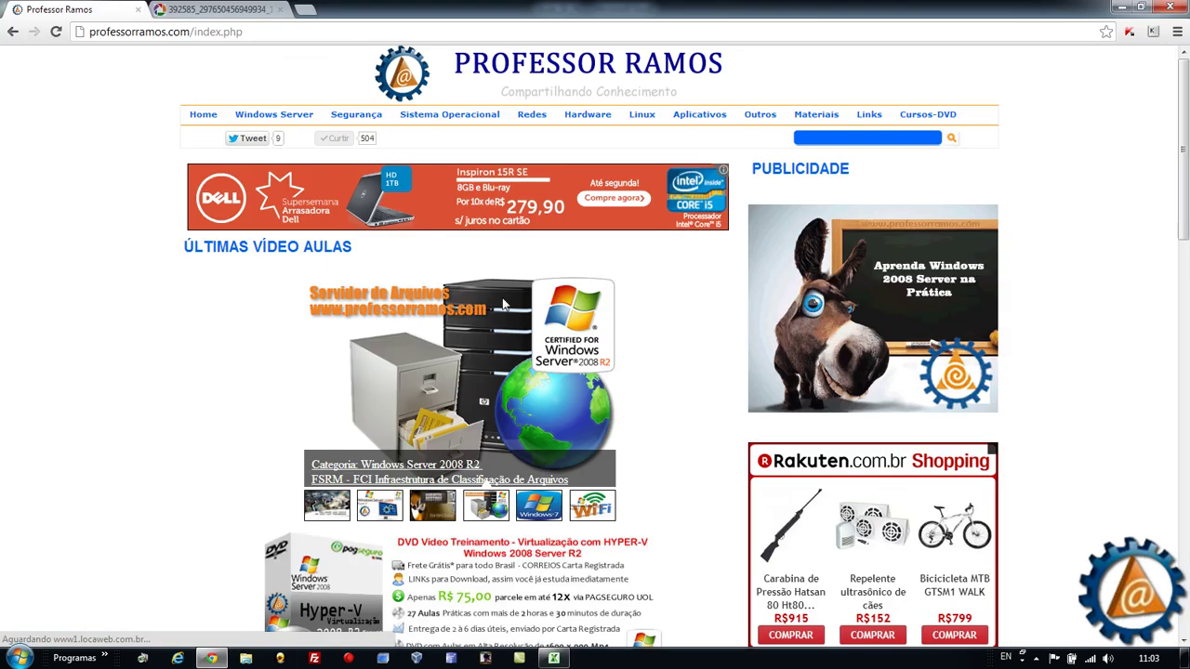